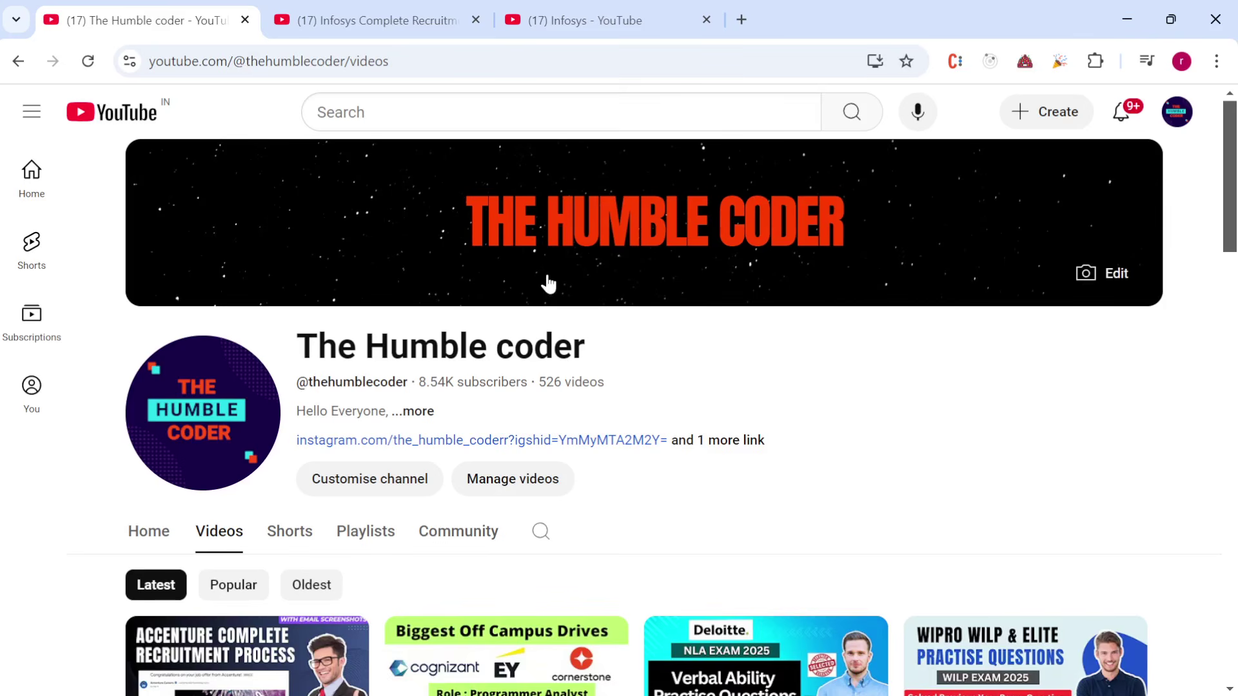
Step: View the Infosys Complete Recruitment video page and the Infosys playlist, and switch to the notes showing the Infy Launchpad Personal Details screenshot
left_click(355, 12)
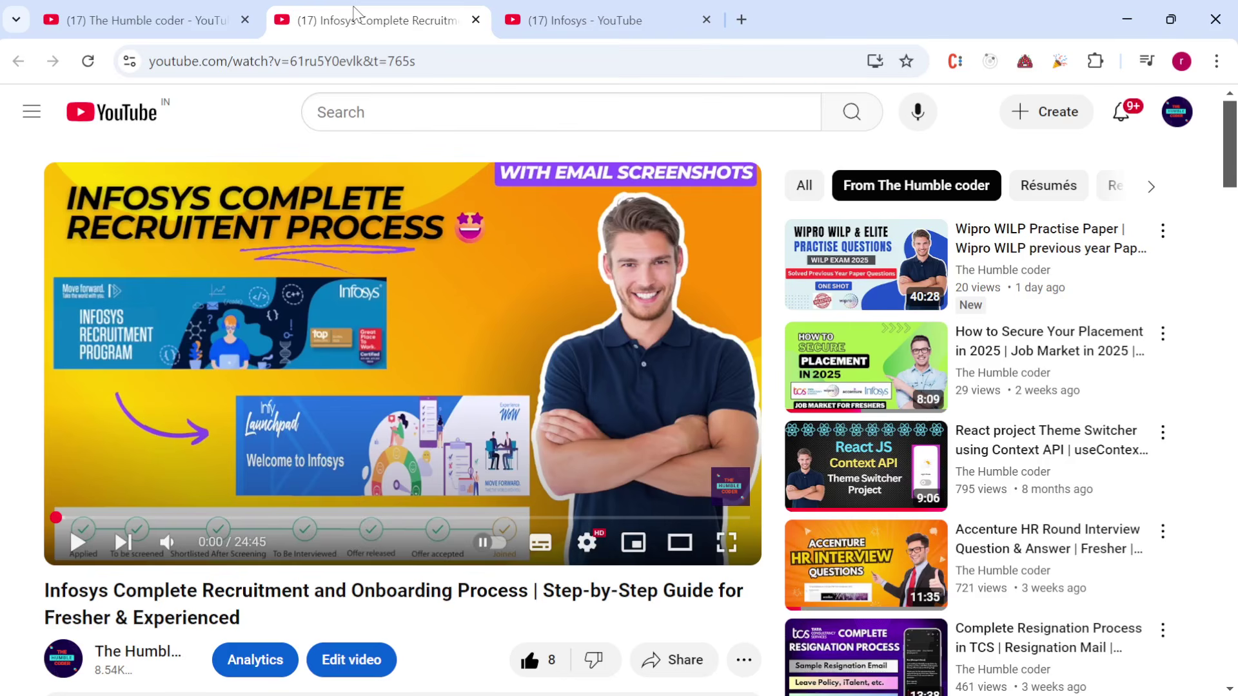
left_click(537, 9)
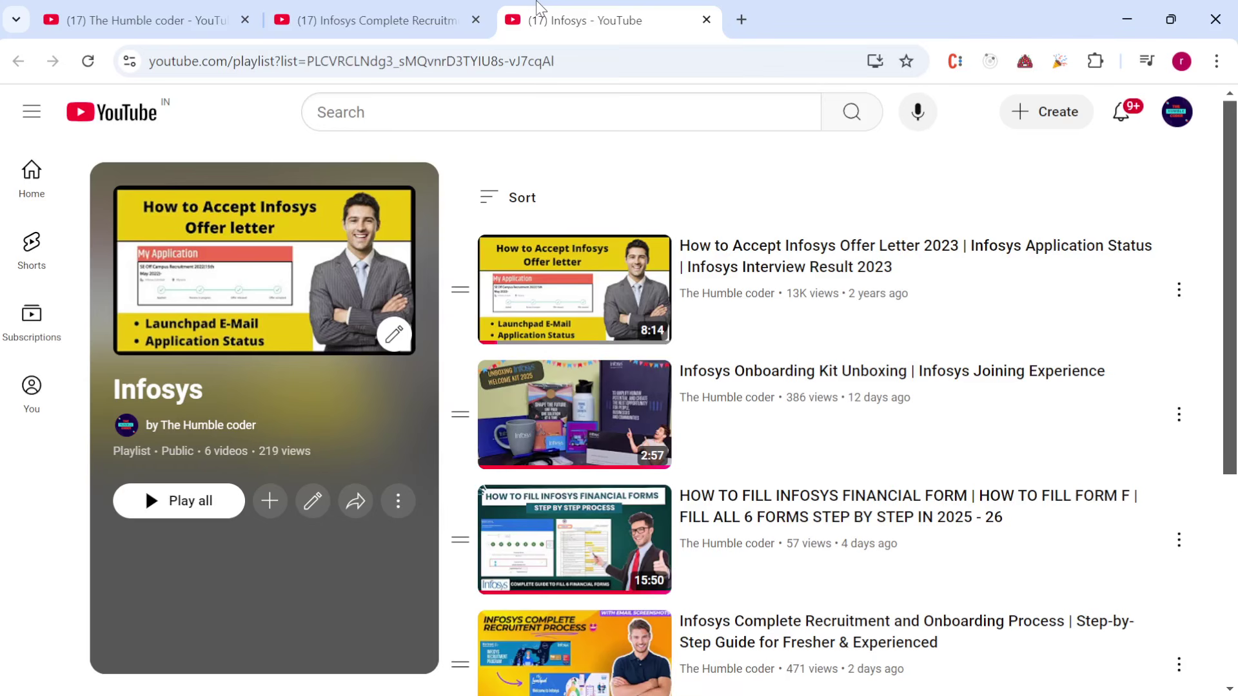
key("alt+Tab")
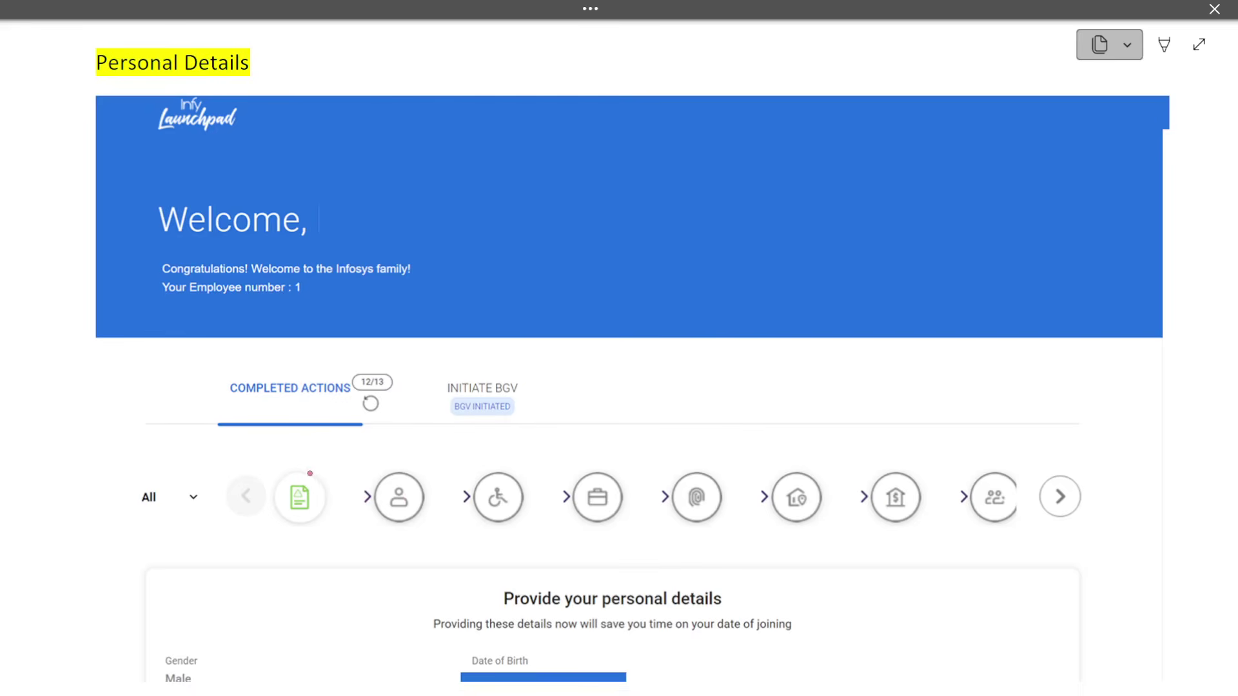
Step: Draw red tick marks on the first four stage icons in the Personal Details screenshot
left_click_drag(310, 480, 331, 462)
left_click_drag(405, 486, 427, 470)
left_click_drag(502, 479, 518, 467)
left_click_drag(596, 483, 619, 472)
Step: Mark the Personal Details heading and tick the Gender, Date of Birth, Domicile, Place of birth, Nationality and Marital Status fields in red ink
scroll(627, 481, "right", 1)
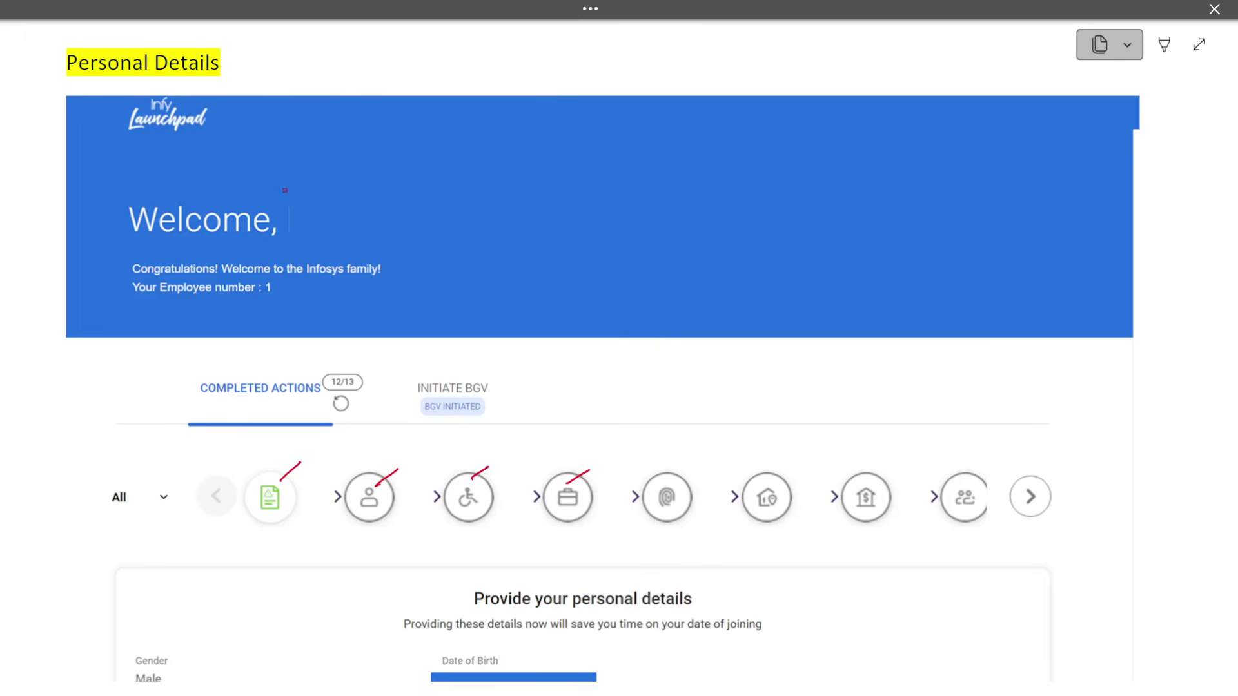
left_click_drag(111, 42, 54, 82)
scroll(358, 421, "down", 6)
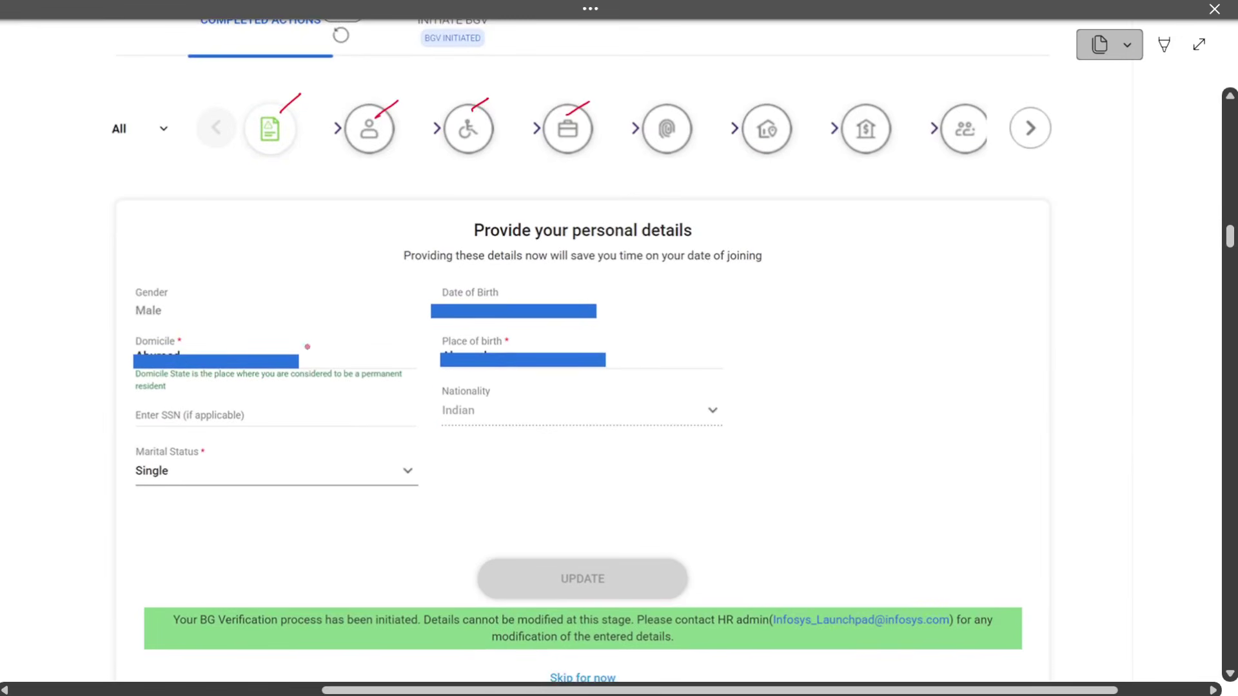
left_click_drag(177, 317, 223, 288)
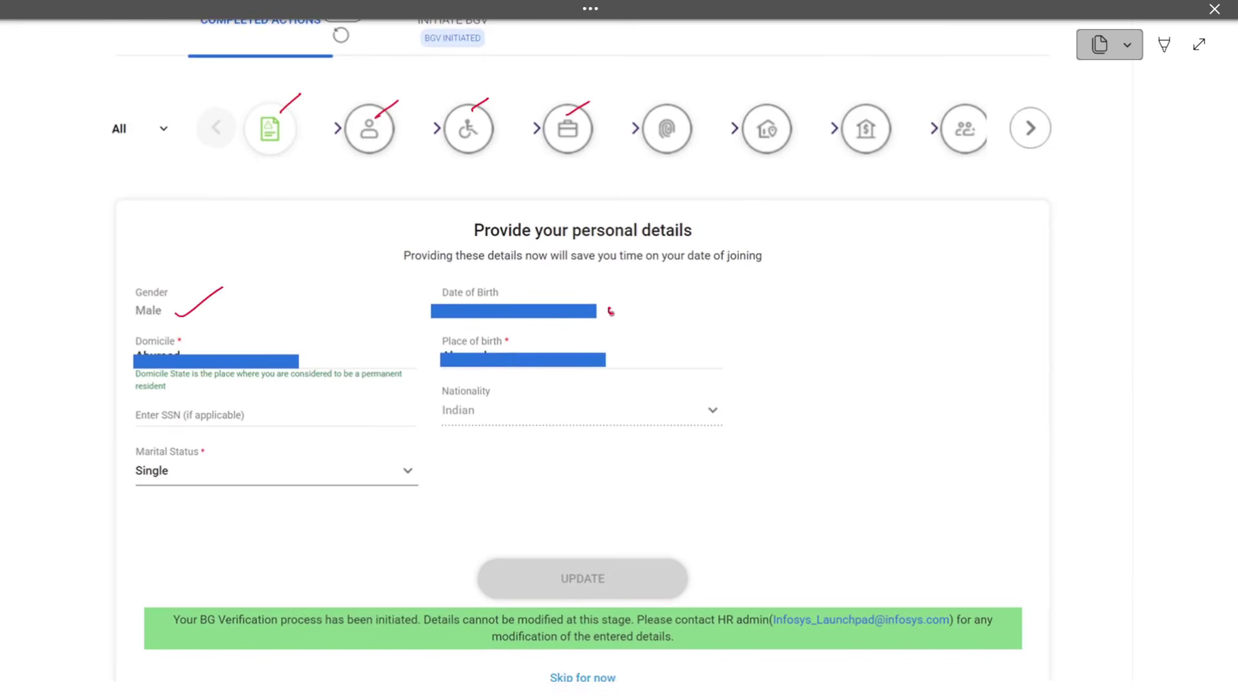
left_click_drag(609, 310, 678, 284)
left_click_drag(309, 359, 338, 345)
left_click_drag(609, 355, 675, 330)
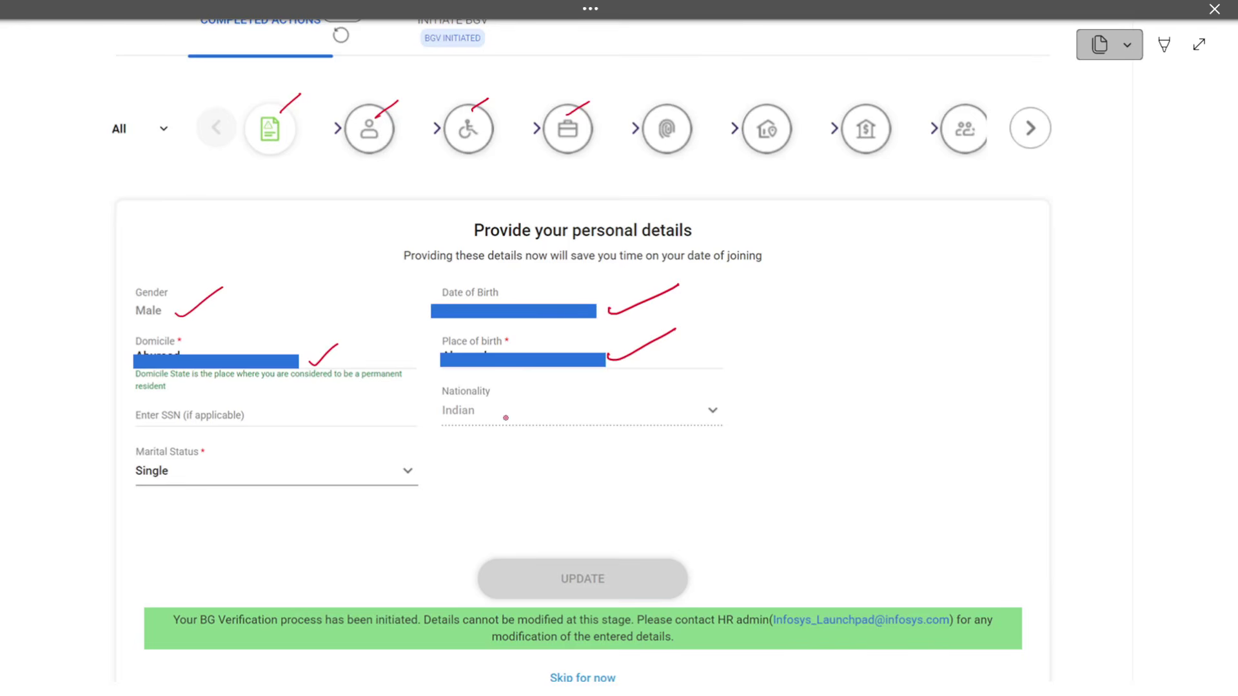
left_click_drag(491, 415, 557, 385)
left_click_drag(188, 476, 220, 458)
Step: Underline the Skip for now link beneath the personal details form in red ink
scroll(644, 564, "down", 1)
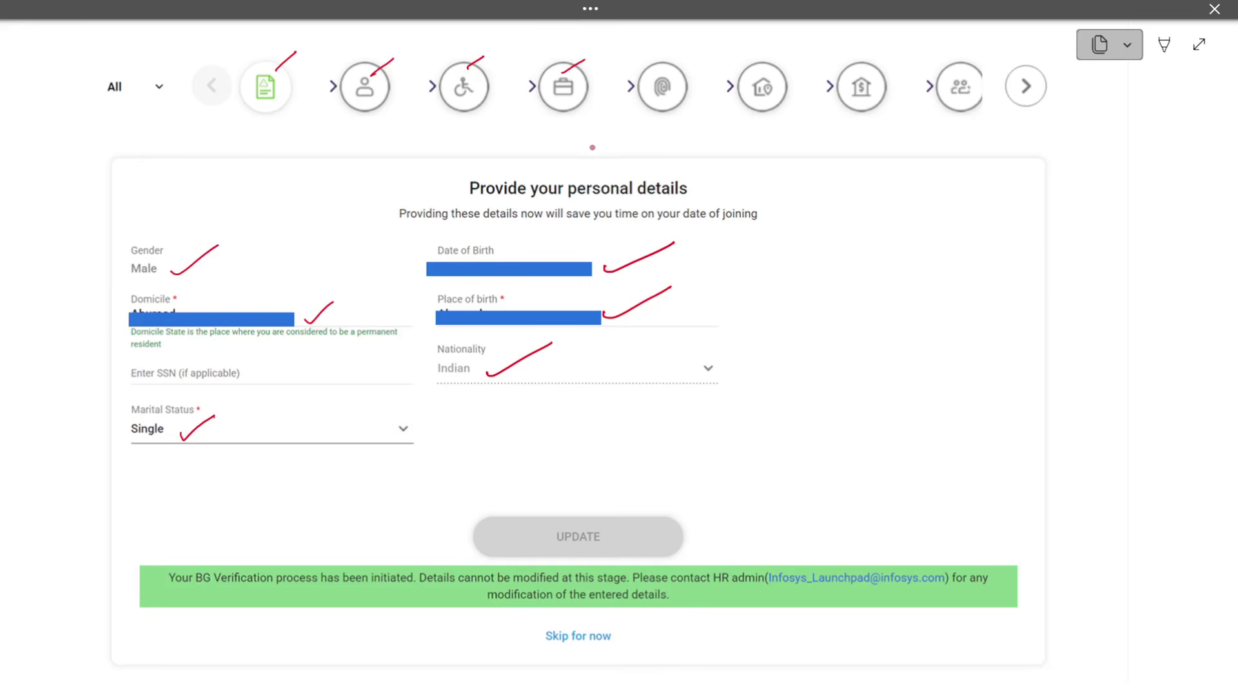
left_click_drag(545, 649, 610, 647)
scroll(877, 393, "down", 7)
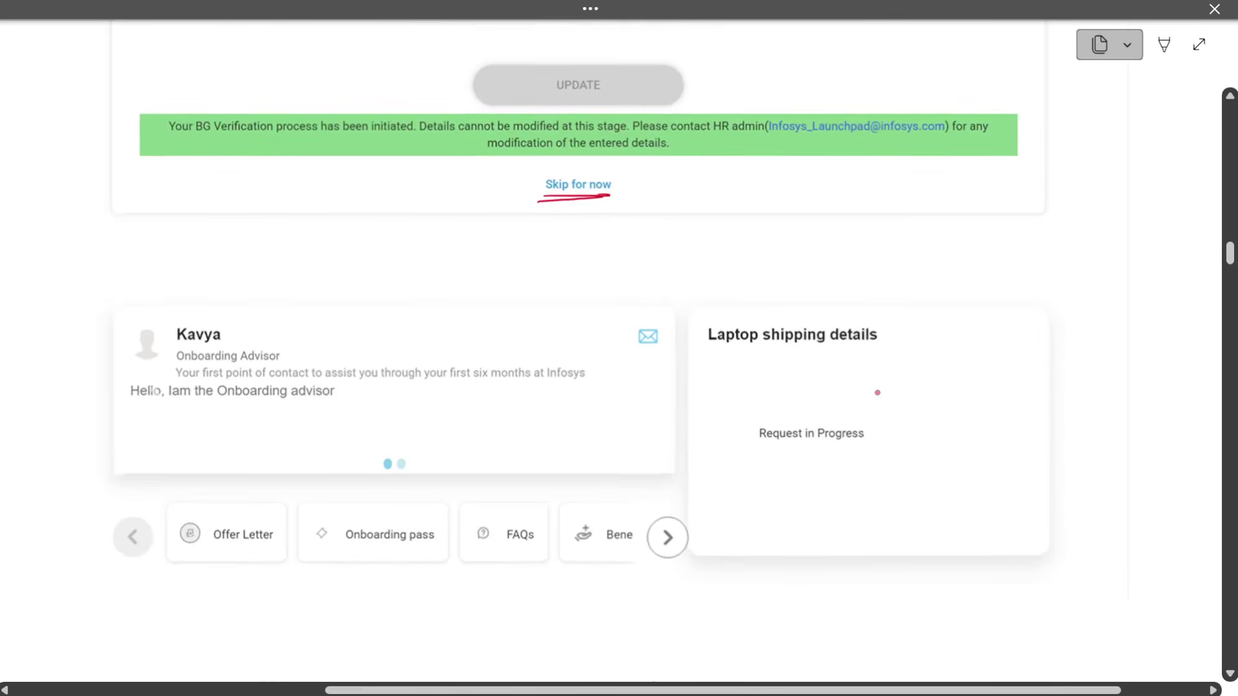
scroll(877, 393, "up", 7)
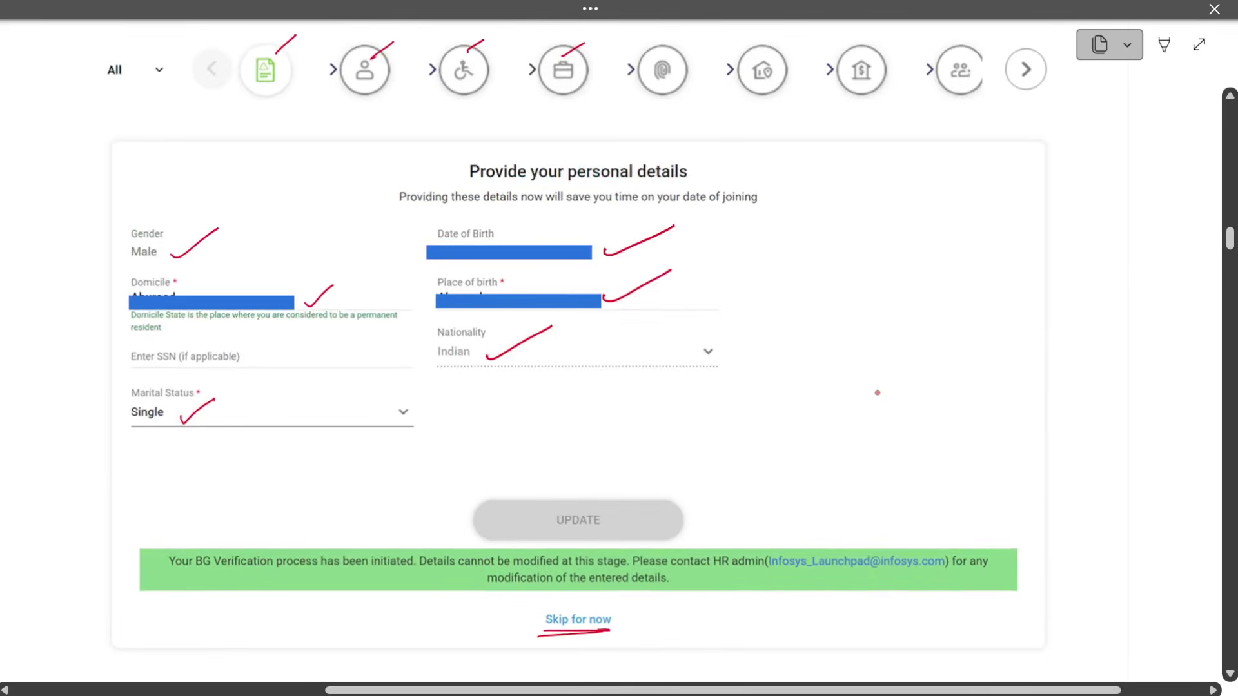
Step: Draw arrows pointing up at Offer Letter, Onboarding pass and FAQs, and outline the whole row of shortcut cards with a freehand box
scroll(877, 392, "down", 7)
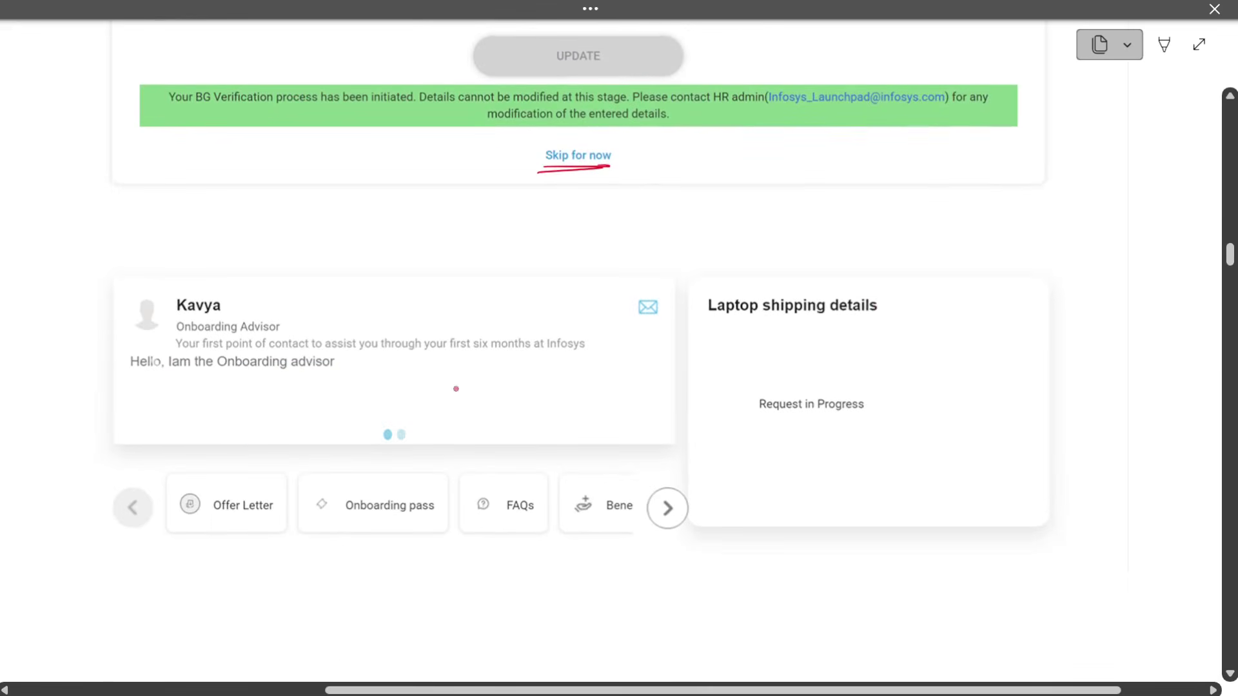
mouse_move(207, 559)
left_mouse_down()
mouse_move(216, 516)
mouse_move(234, 525)
left_mouse_up()
mouse_move(345, 568)
left_mouse_down()
mouse_move(356, 523)
mouse_move(373, 531)
left_mouse_up()
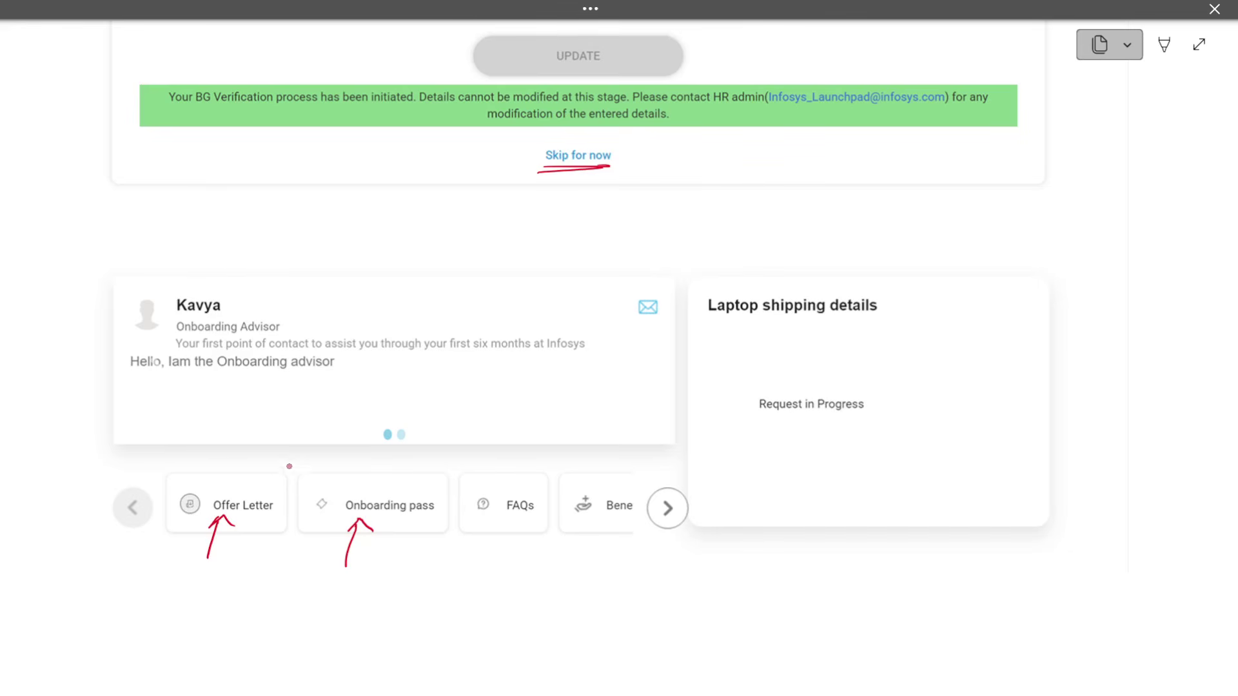
mouse_move(101, 476)
left_mouse_down()
mouse_move(643, 455)
mouse_move(659, 512)
mouse_move(555, 563)
mouse_move(109, 570)
mouse_move(102, 477)
left_mouse_up()
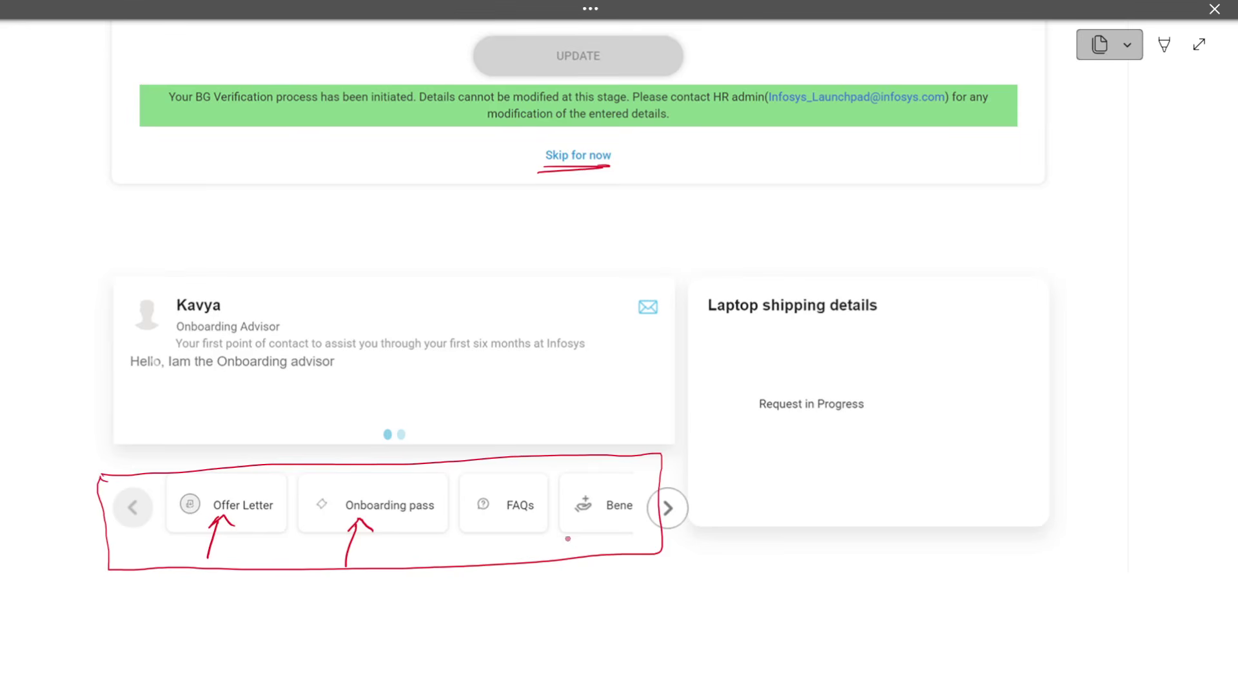
left_click_drag(491, 560, 501, 517)
mouse_move(483, 528)
left_mouse_down()
mouse_move(498, 513)
mouse_move(520, 527)
left_mouse_up()
Step: Circle the completed actions counter in the Personal Details screenshot and handwrite "12/13" beside it
scroll(543, 524, "down", 2)
scroll(543, 524, "up", 8)
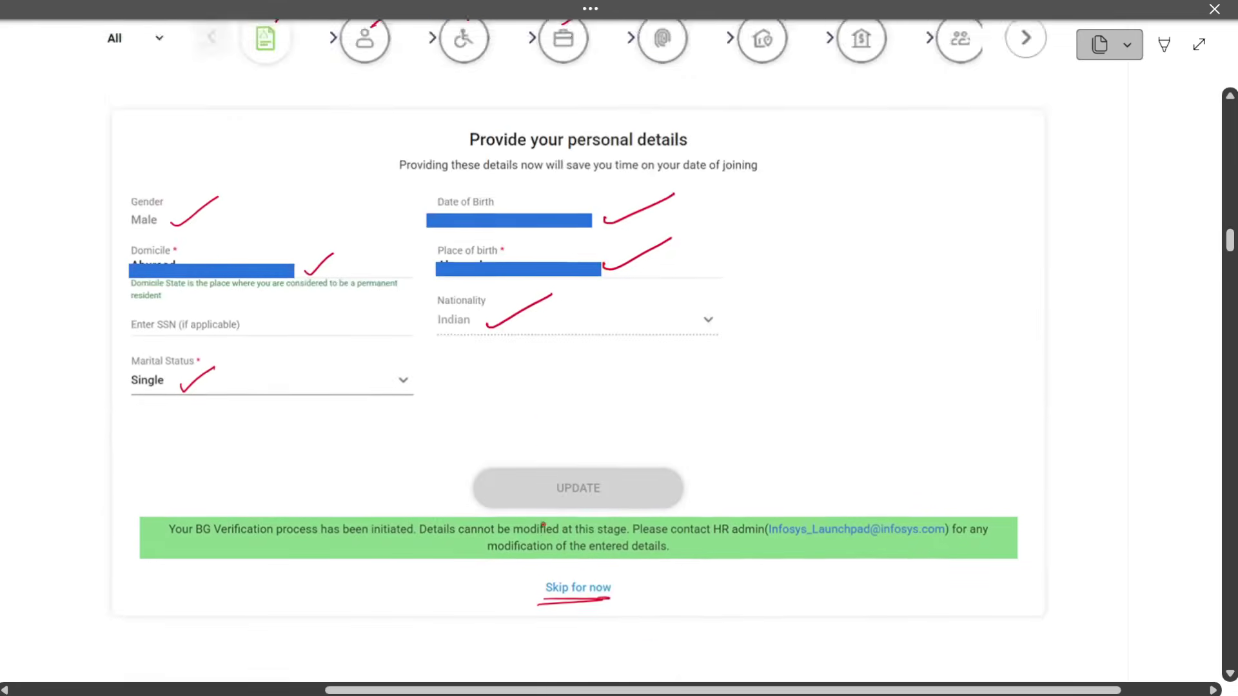
scroll(543, 524, "up", 10)
scroll(543, 525, "down", 8)
scroll(543, 525, "up", 3)
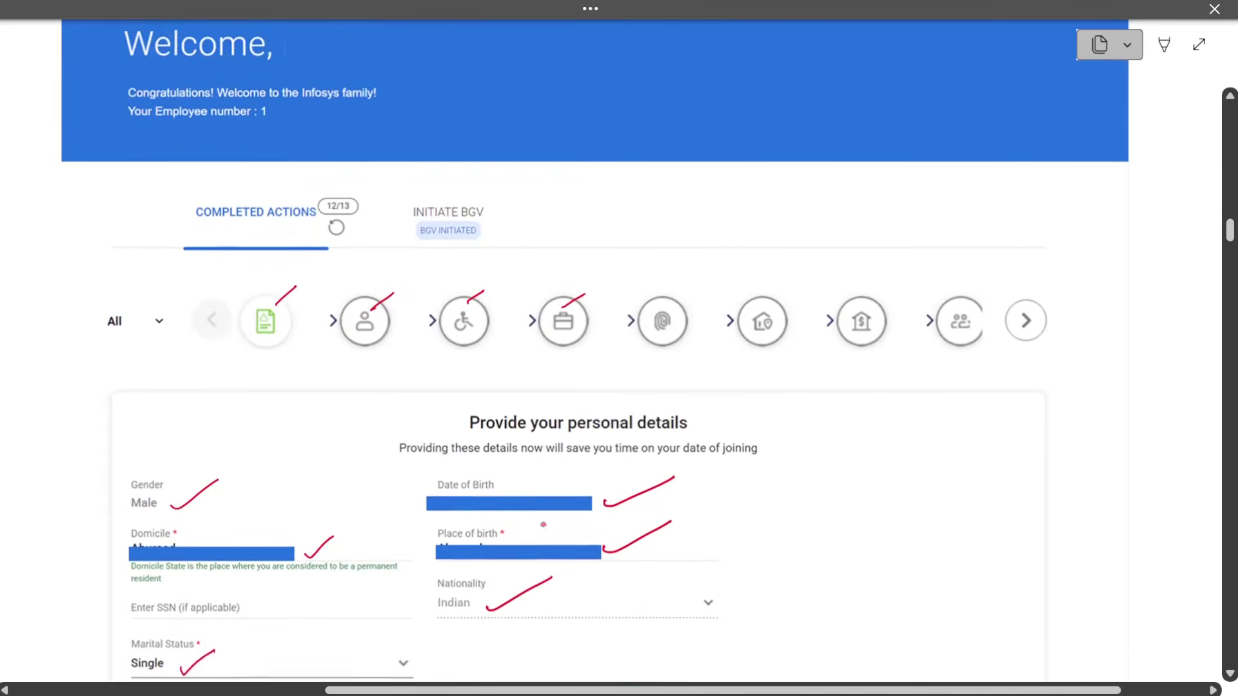
scroll(543, 524, "up", 1)
mouse_move(322, 221)
left_mouse_down()
mouse_move(320, 211)
mouse_move(378, 238)
mouse_move(316, 248)
mouse_move(325, 213)
left_mouse_up()
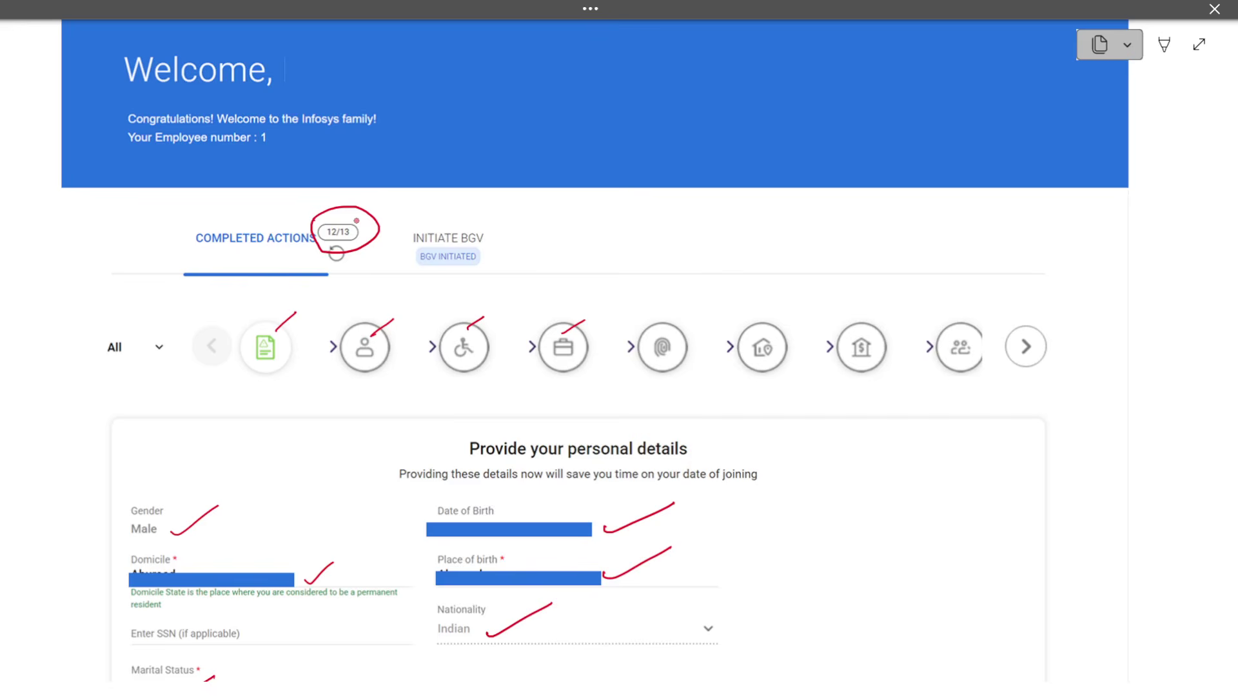
mouse_move(385, 198)
left_mouse_down()
mouse_move(411, 219)
mouse_move(445, 206)
mouse_move(433, 215)
left_mouse_up()
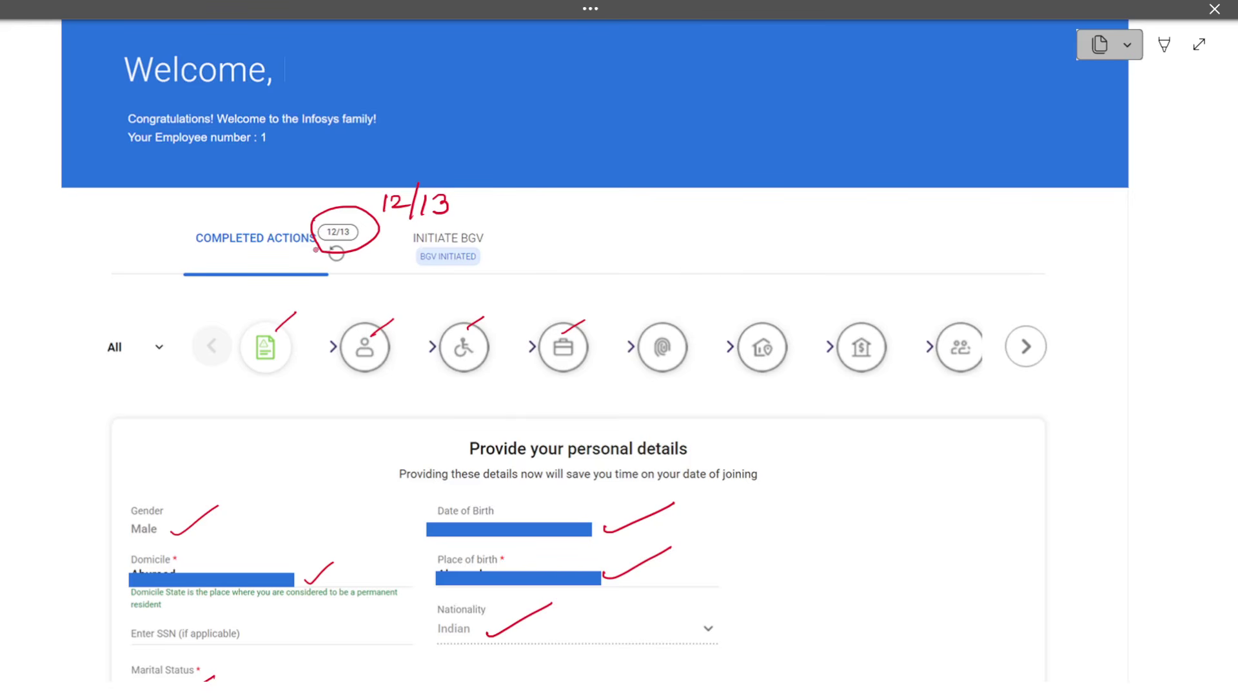
Step: Tick the Disability Details heading and circle the No answer to the disability question
scroll(315, 250, "down", 20)
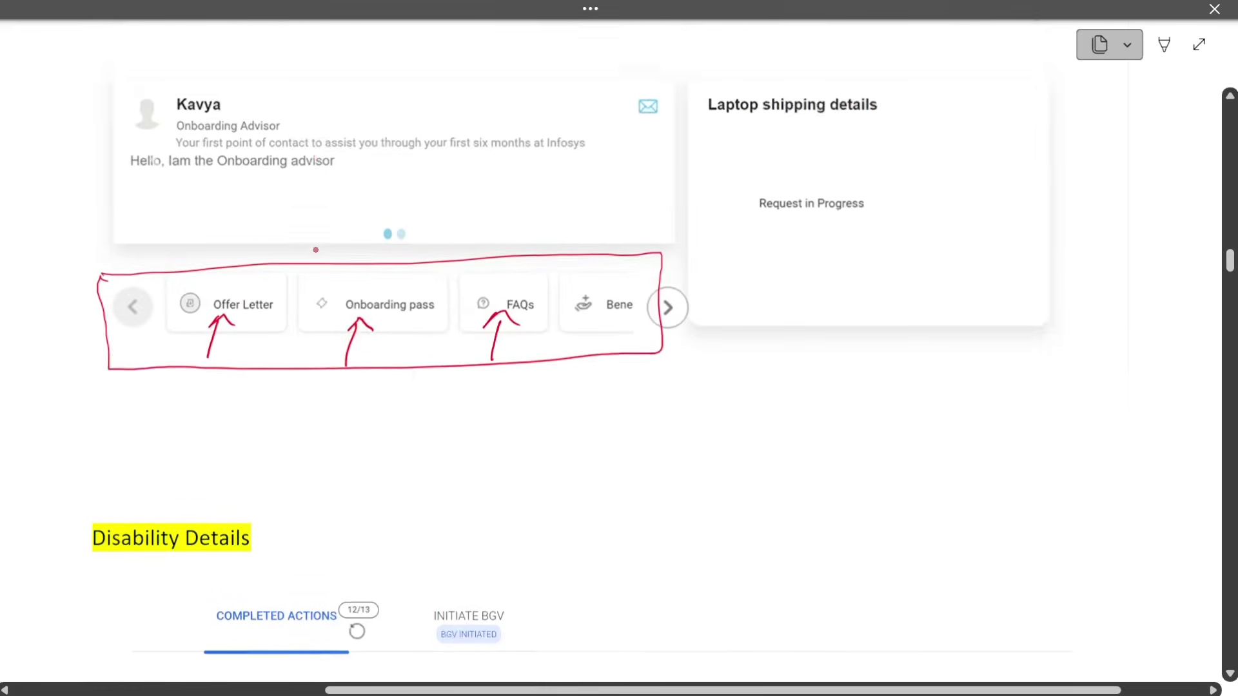
scroll(315, 250, "down", 3)
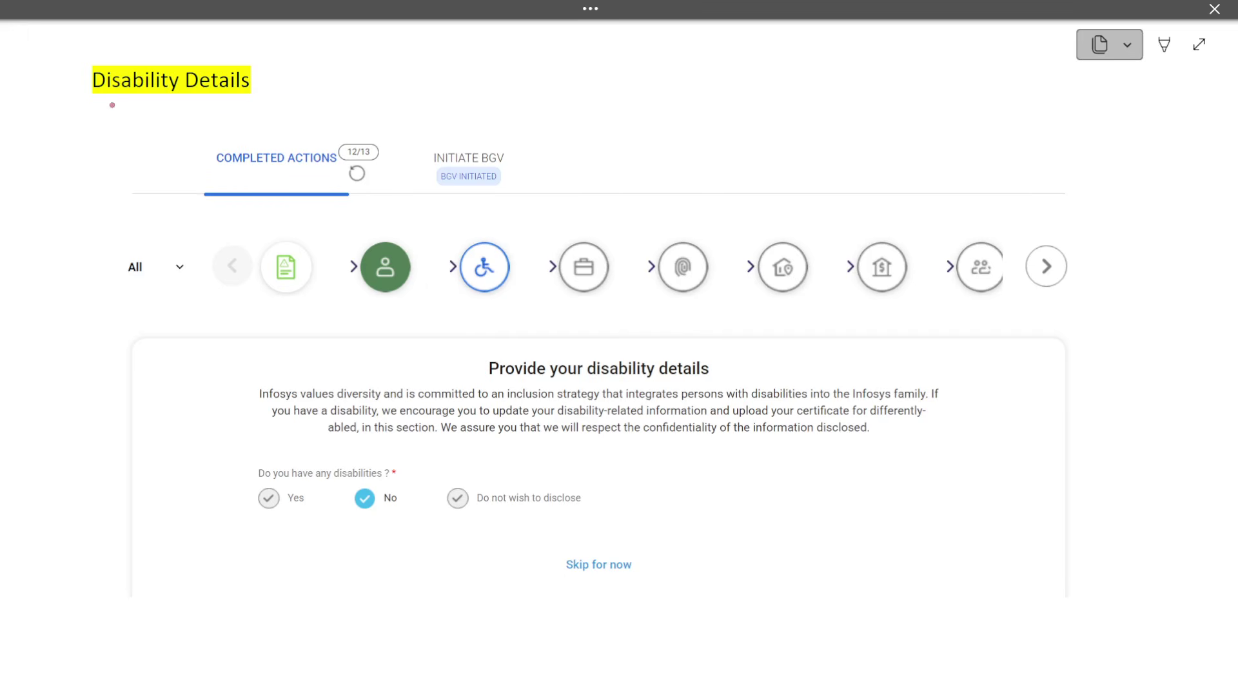
left_click_drag(82, 84, 157, 46)
left_click_drag(354, 522, 387, 514)
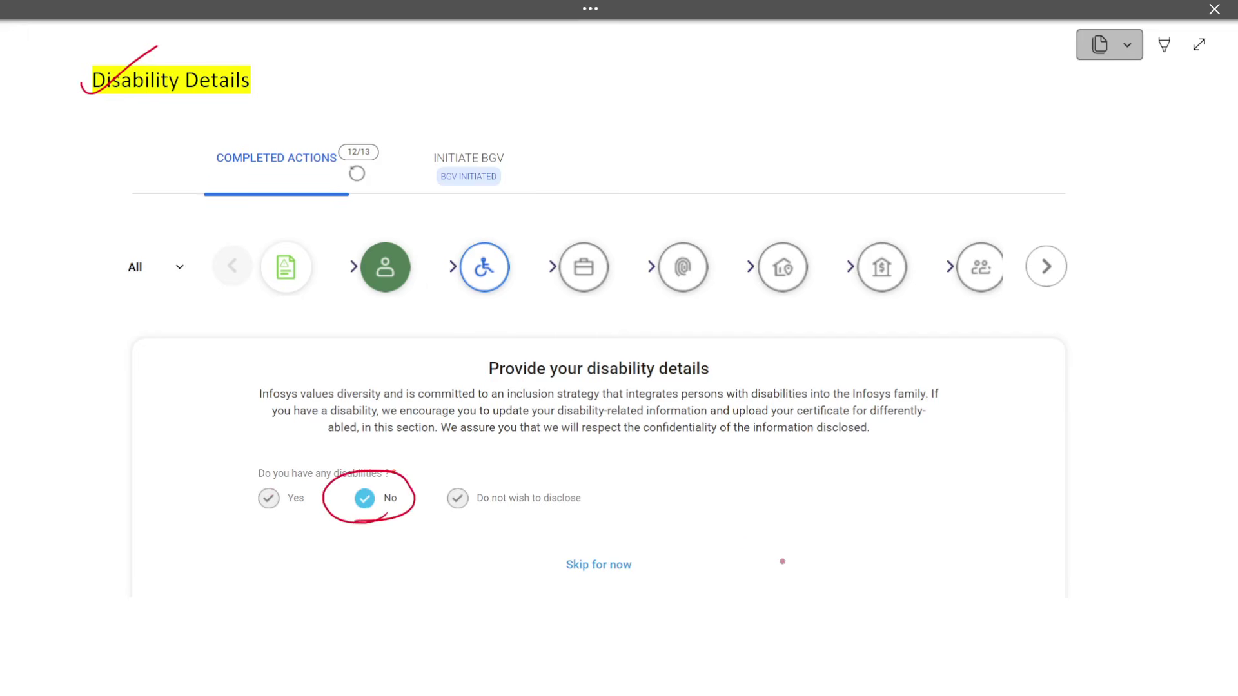
scroll(661, 440, "down", 2)
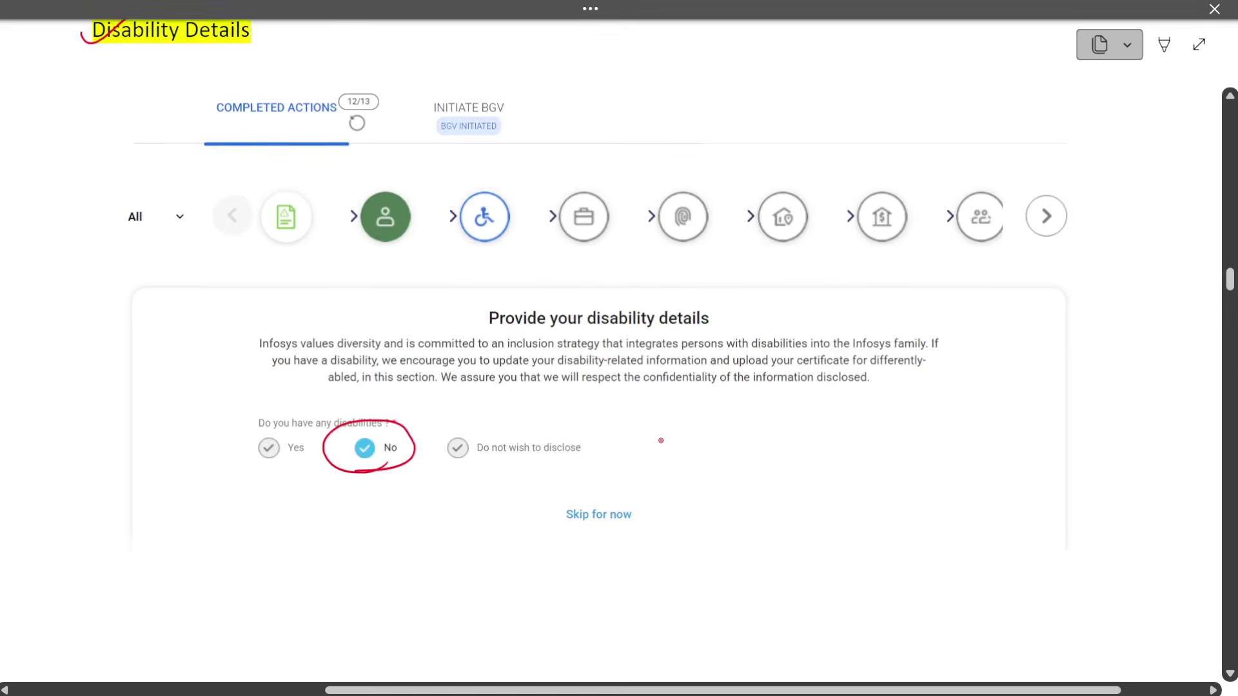
scroll(661, 440, "up", 1)
Step: Examine the Work Experience Details section, including the document upload instructions and the employment form fields
scroll(661, 440, "down", 15)
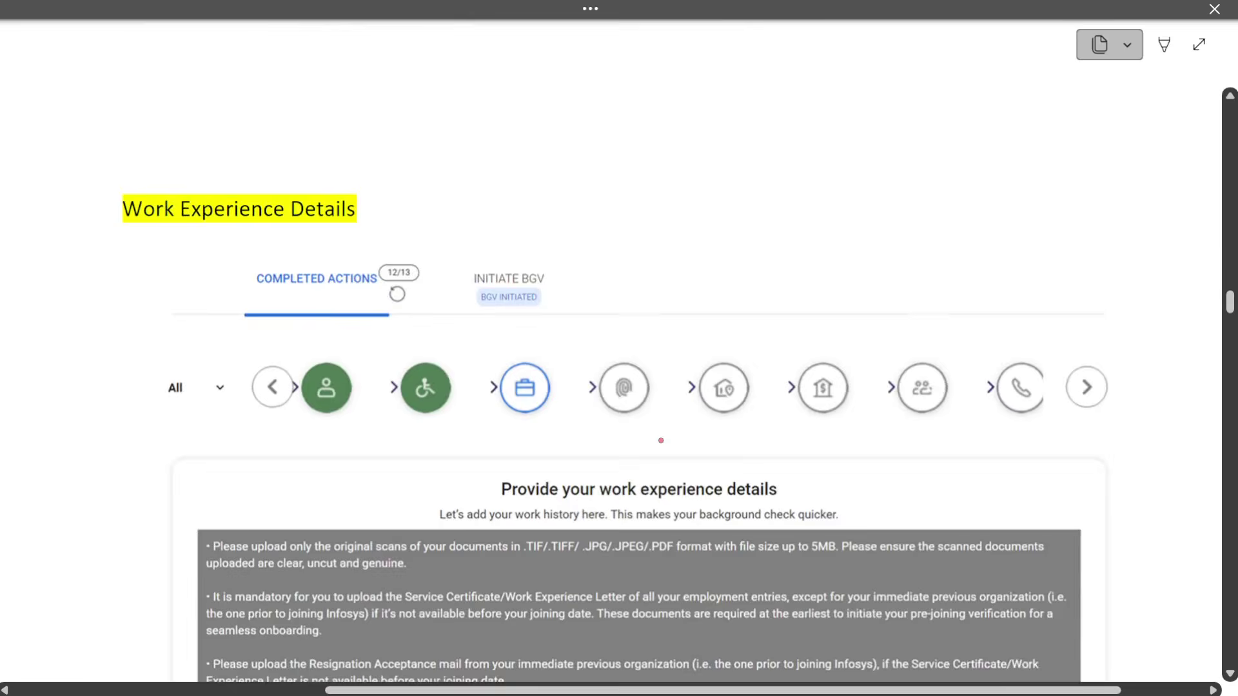
scroll(661, 440, "down", 1)
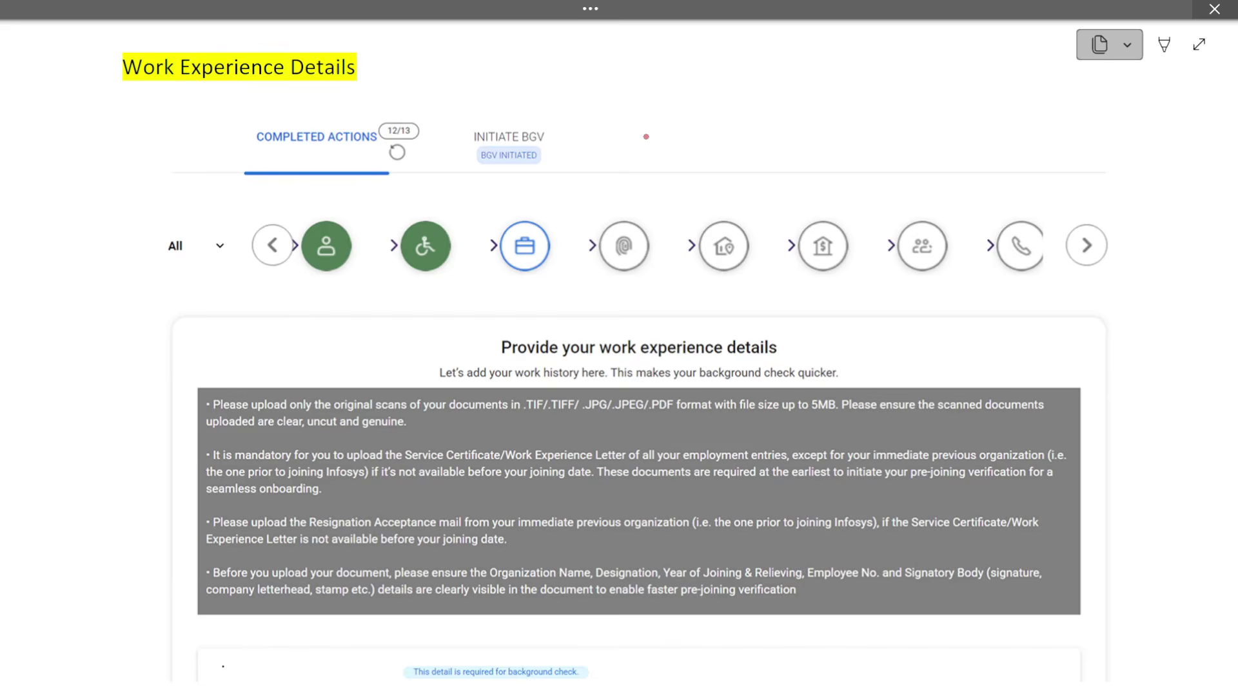
scroll(646, 137, "down", 6)
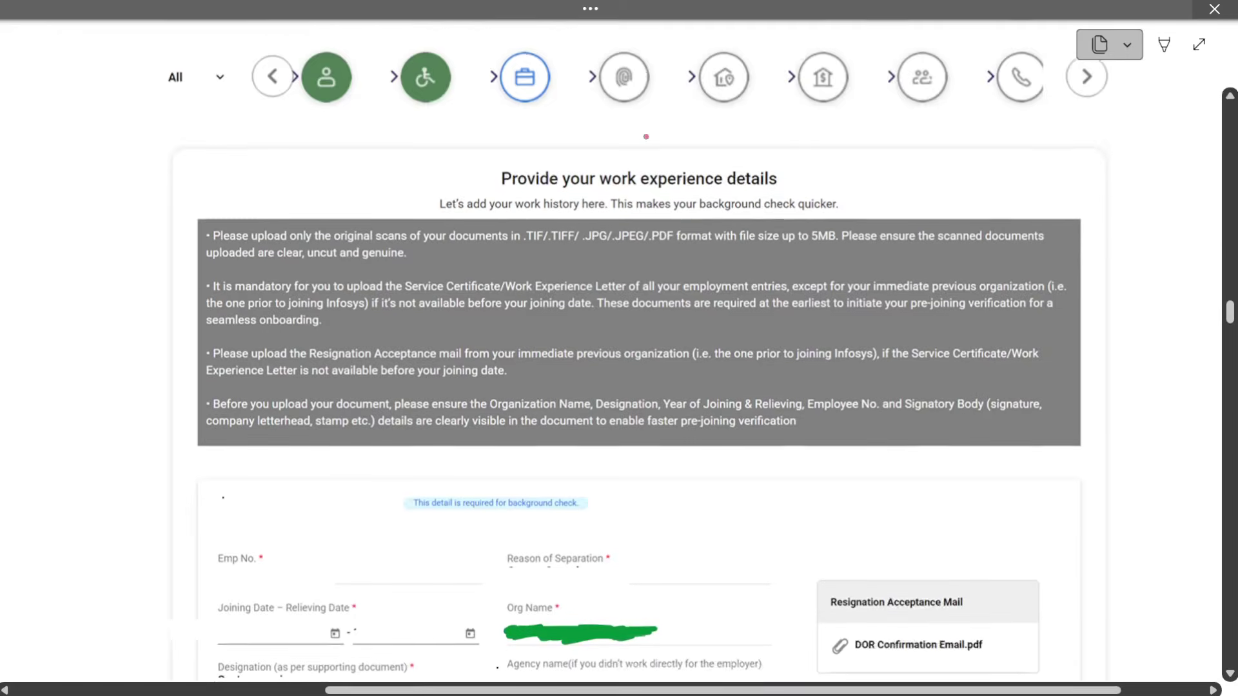
scroll(646, 137, "down", 2)
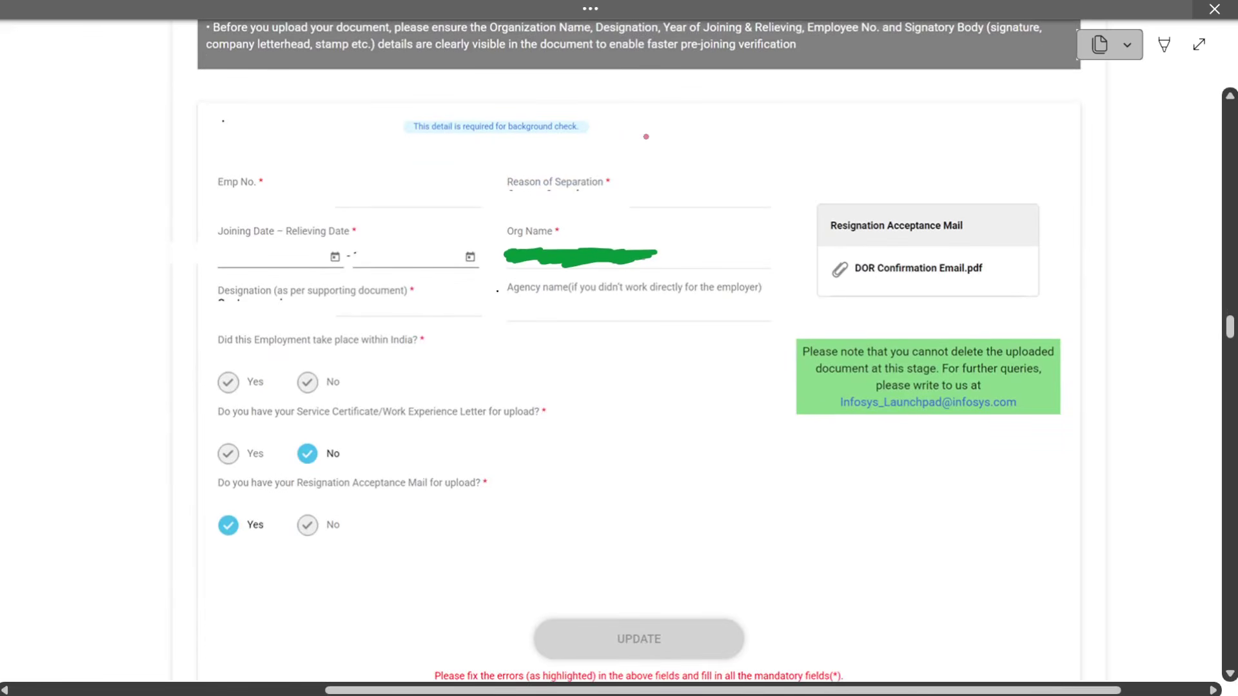
scroll(646, 137, "down", 1)
scroll(646, 137, "up", 3)
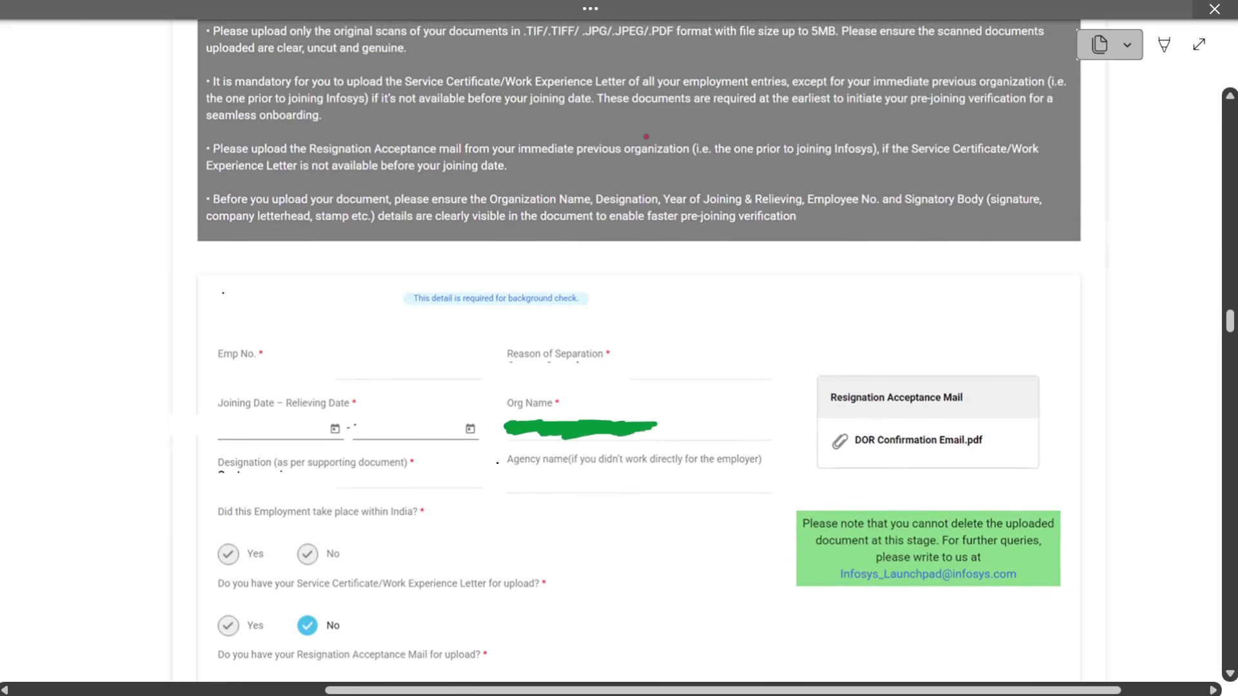
scroll(646, 137, "up", 3)
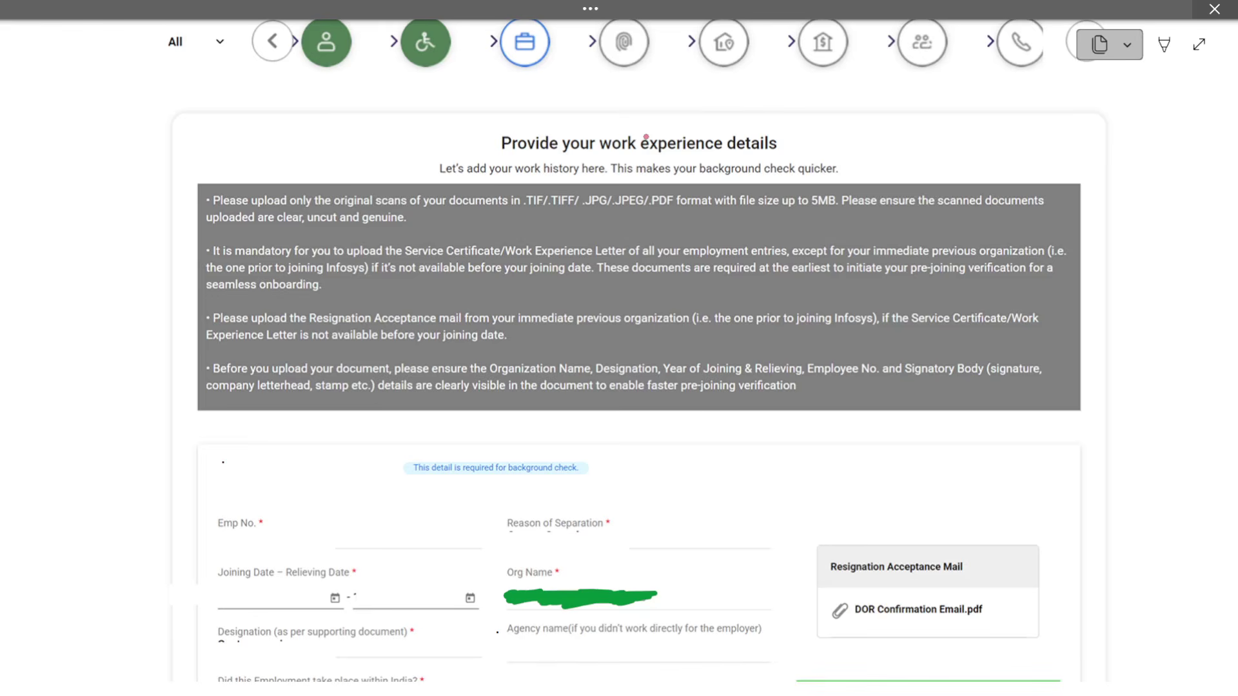
scroll(646, 137, "right", 3)
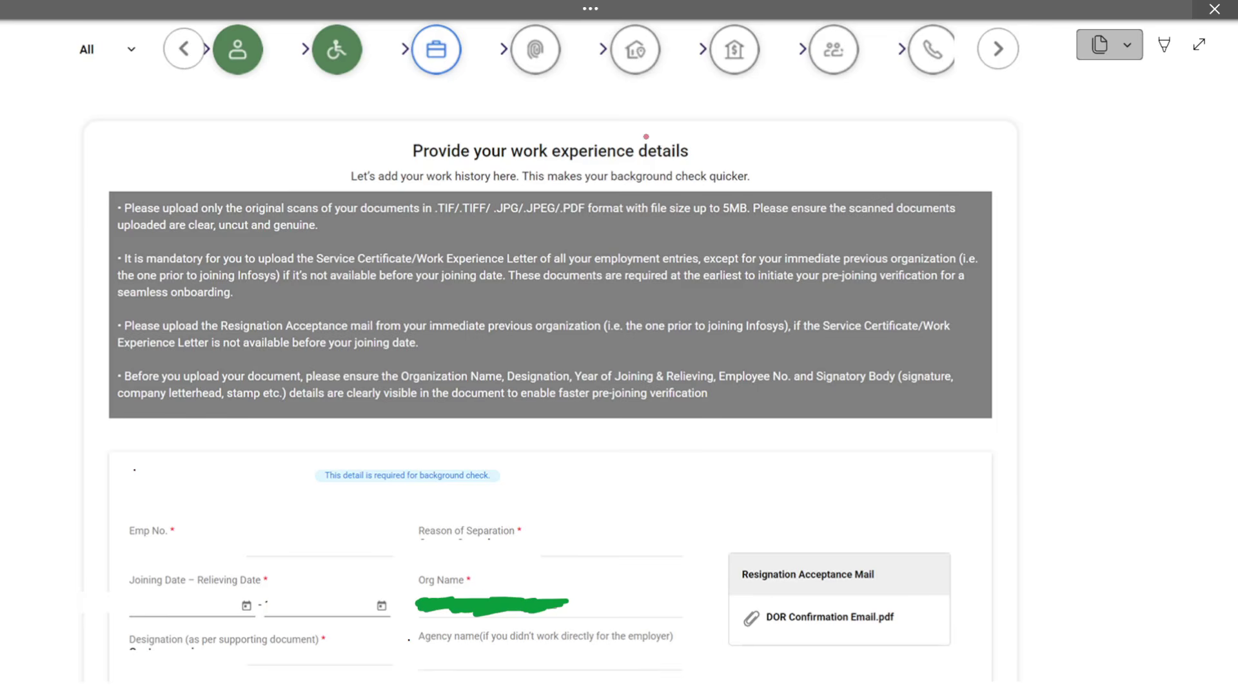
scroll(646, 136, "down", 5)
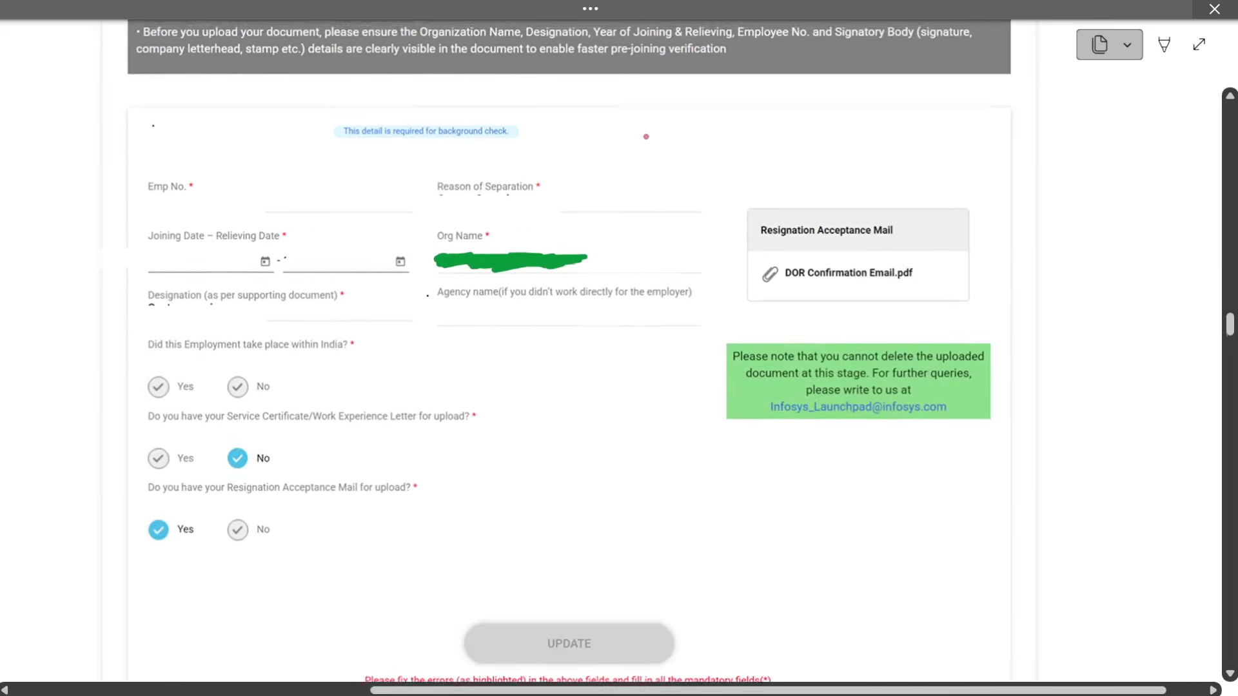
scroll(645, 137, "up", 4)
scroll(646, 137, "up", 1)
scroll(646, 137, "down", 5)
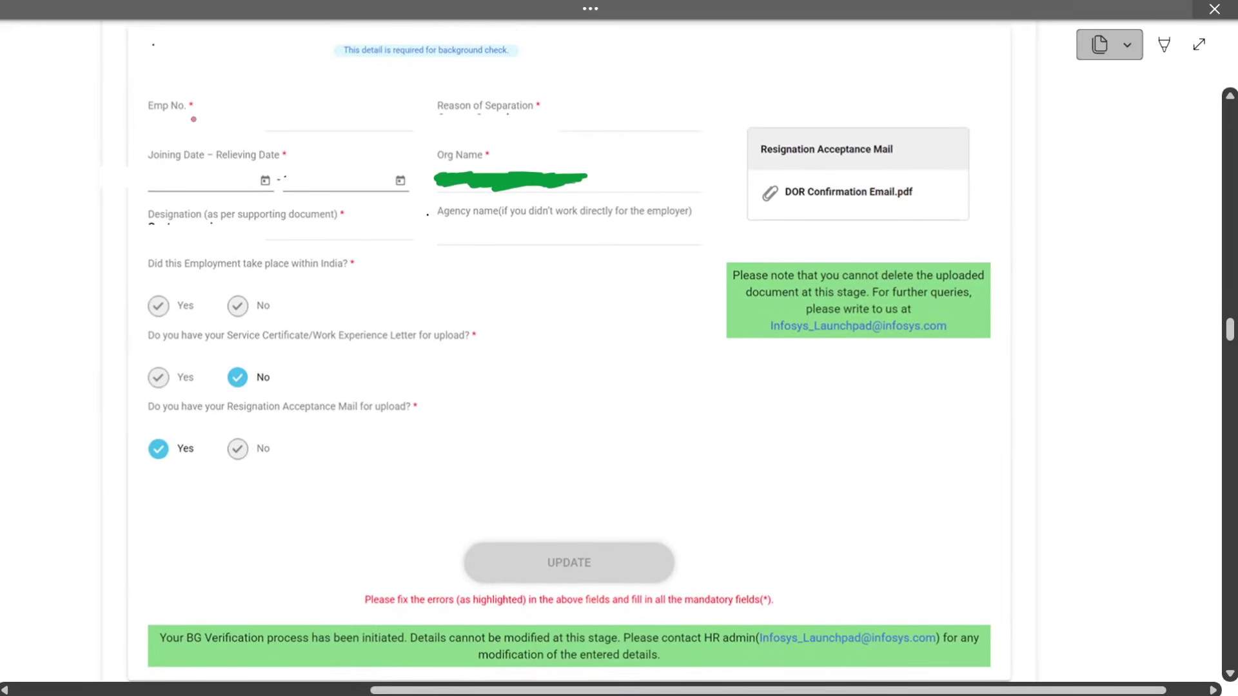
Step: Tick Emp No. and Reason of Separation, annotating them by hand with "old company" and "career growth" respectively
left_click_drag(192, 122, 244, 100)
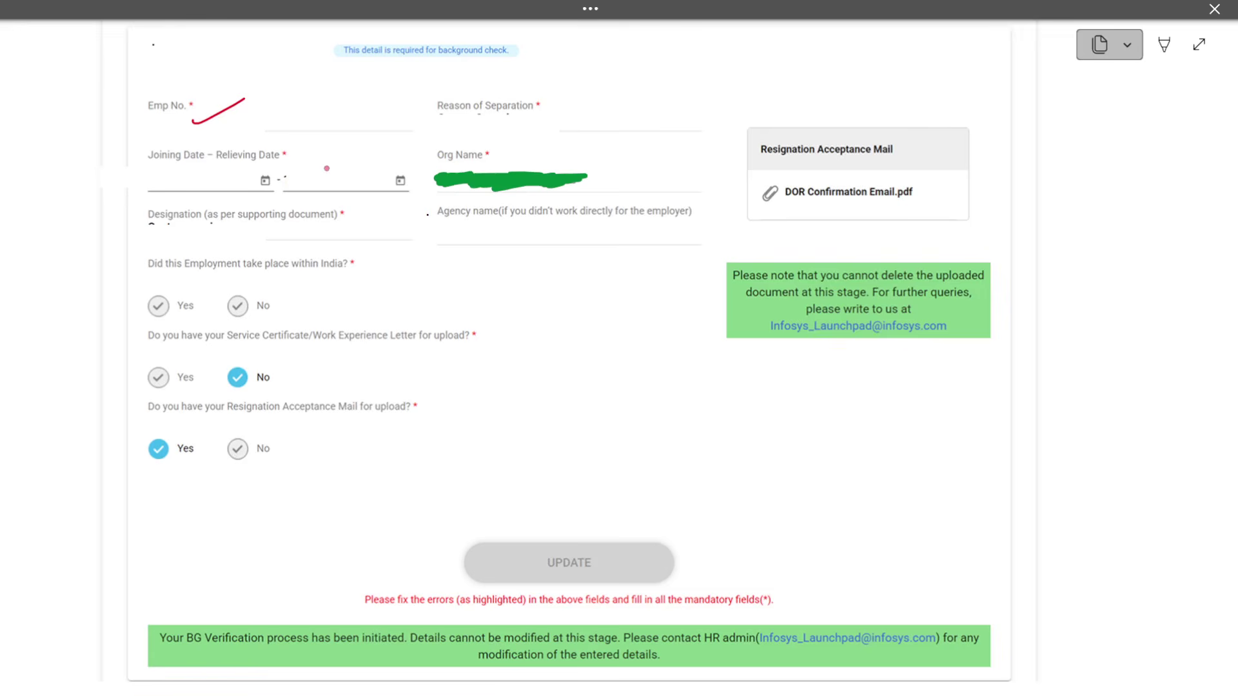
mouse_move(276, 82)
left_mouse_down()
mouse_move(323, 108)
mouse_move(391, 85)
mouse_move(404, 114)
left_mouse_up()
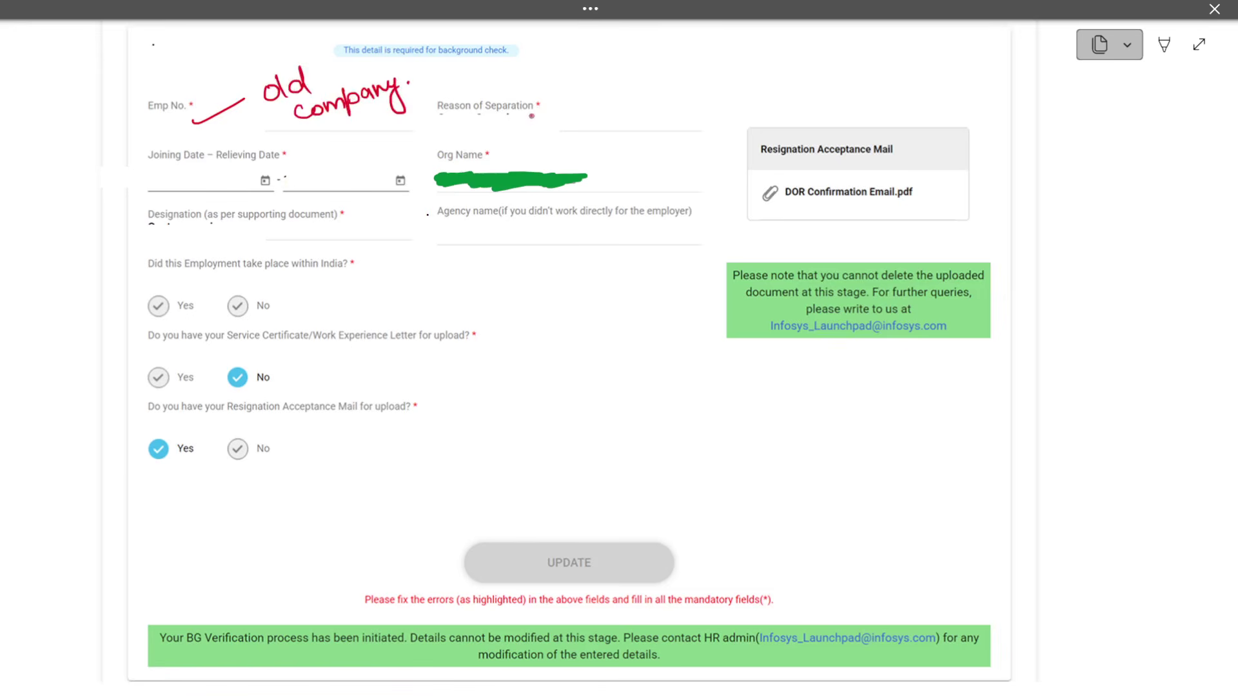
left_click_drag(531, 116, 587, 98)
mouse_move(610, 65)
left_mouse_down()
mouse_move(614, 84)
mouse_move(721, 68)
mouse_move(797, 79)
left_mouse_up()
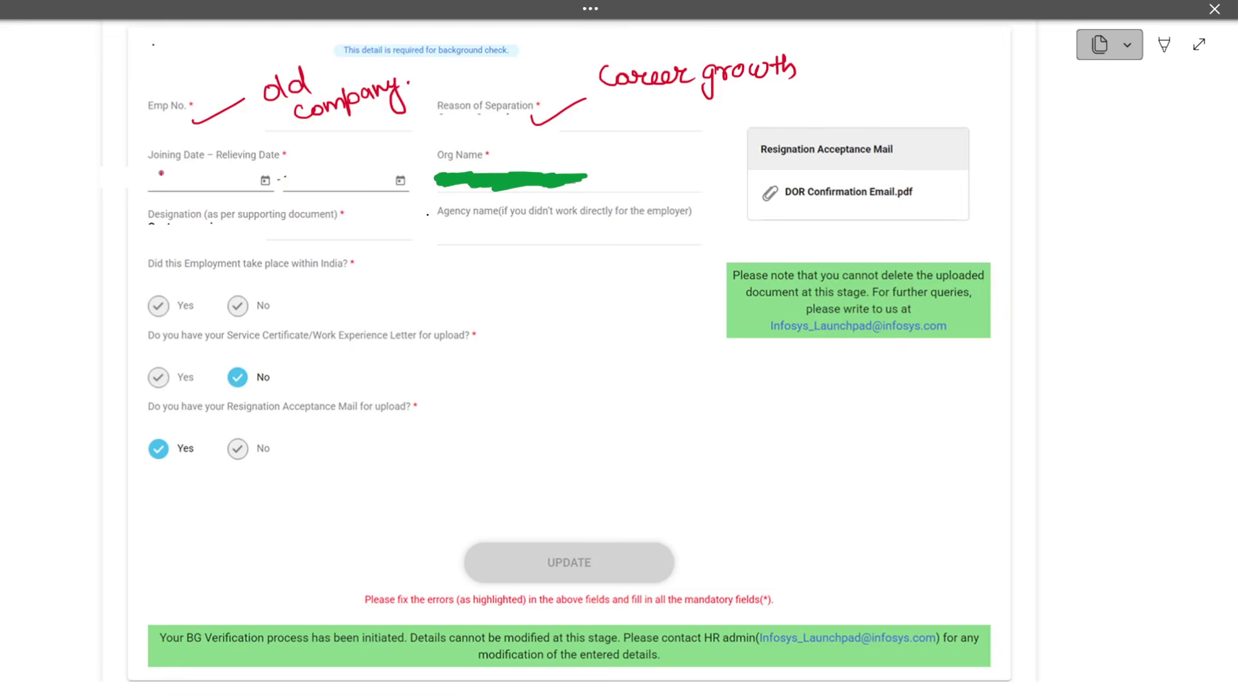
Step: Handwrite "J.D" in the joining date field and "R.D" in the relieving date field
left_click_drag(152, 181, 162, 172)
left_click(171, 183)
mouse_move(312, 187)
left_mouse_down()
mouse_move(317, 169)
mouse_move(342, 185)
left_mouse_up()
left_click(336, 178)
mouse_move(334, 166)
left_mouse_down()
mouse_move(356, 171)
mouse_move(340, 186)
left_mouse_up()
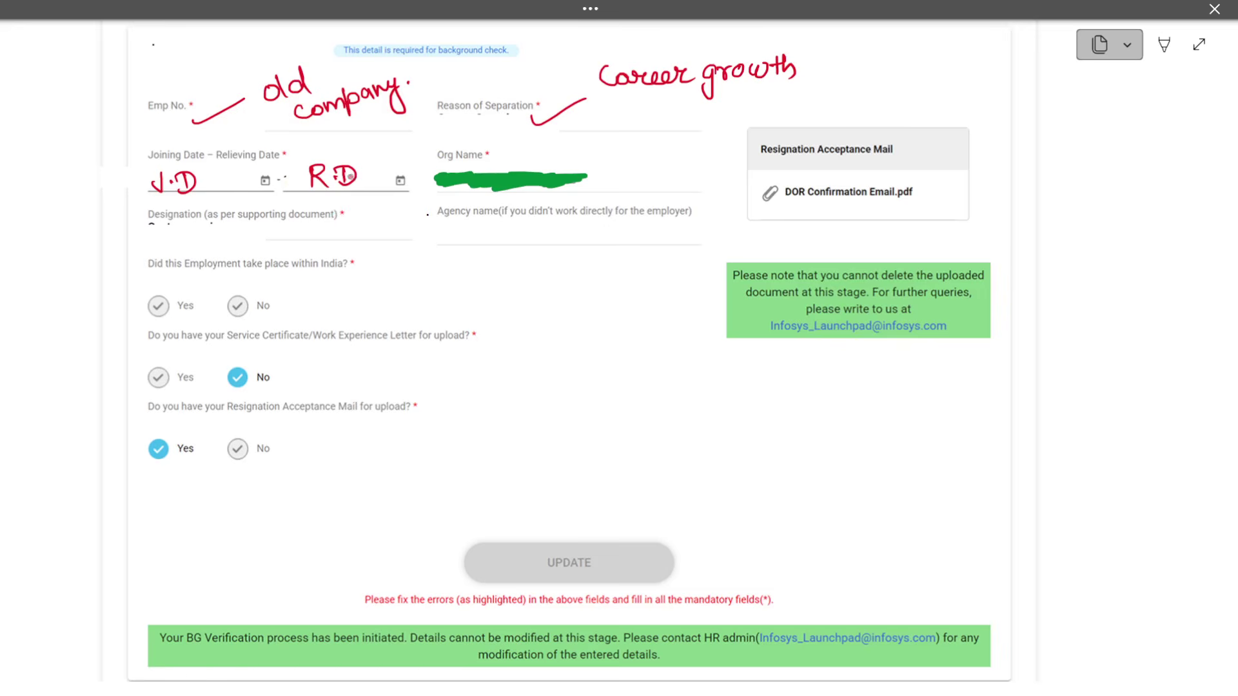
Step: Underline and tick Org Name, and tick the Designation field and the Yes answer for employment within India
left_click_drag(443, 162, 501, 162)
left_click_drag(600, 183, 649, 164)
left_click_drag(208, 238, 259, 226)
left_click_drag(145, 304, 206, 279)
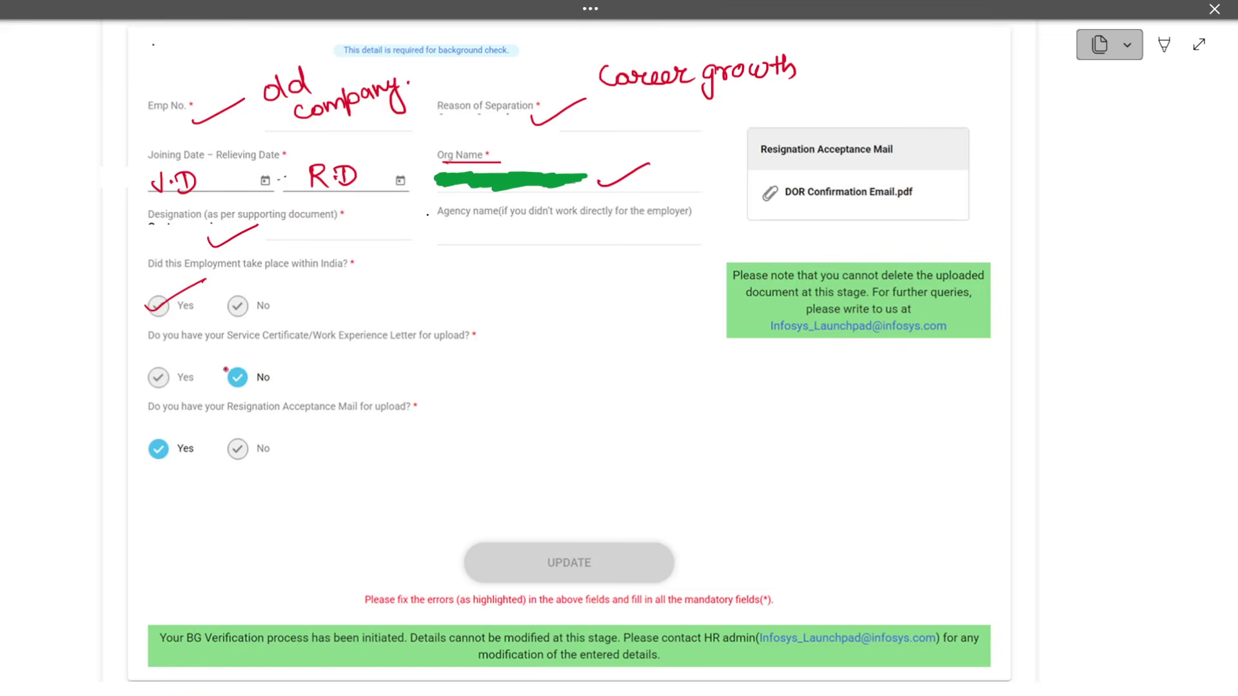
Step: Tick No for the Service Certificate and Yes for the Resignation Acceptance Mail, underlining the mail's name and the attached DOR Confirmation Email.pdf
left_click_drag(225, 369, 272, 353)
left_click_drag(150, 441, 213, 423)
left_click_drag(234, 421, 343, 421)
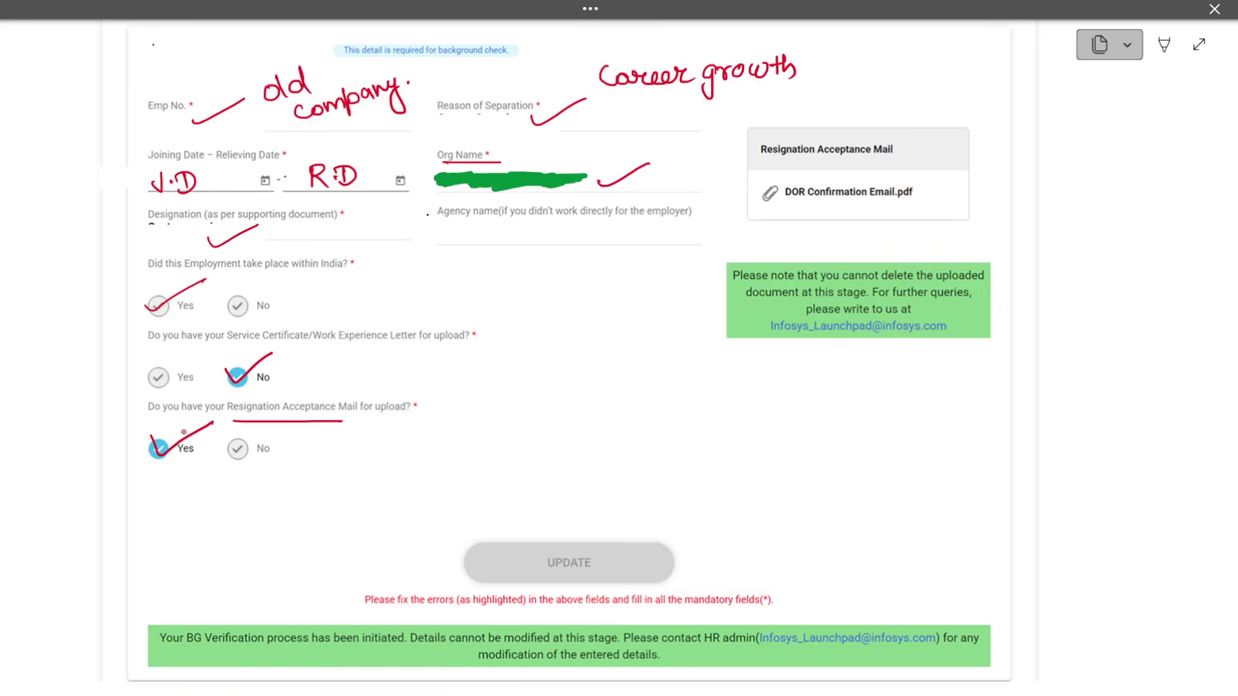
mouse_move(784, 208)
left_mouse_down()
mouse_move(912, 200)
mouse_move(858, 205)
left_mouse_up()
Step: Mark the Proceed button and the Skip for now link below the work experience form with pen ticks
scroll(575, 329, "down", 1)
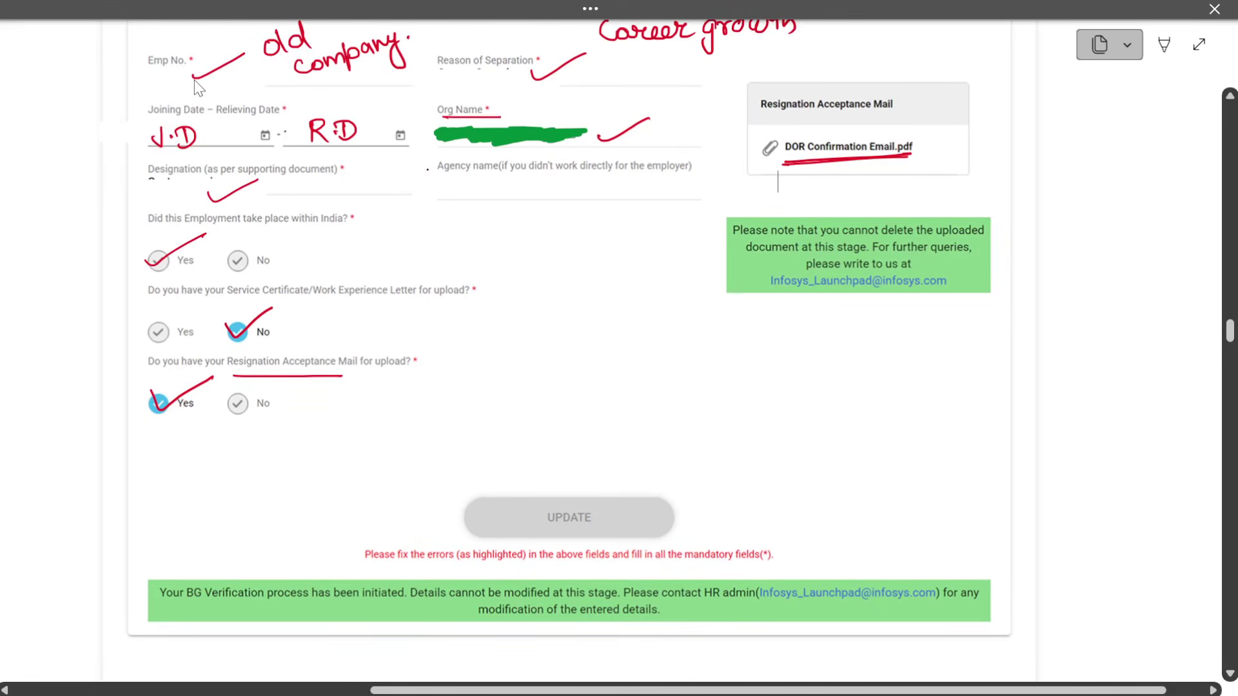
scroll(197, 88, "down", 6)
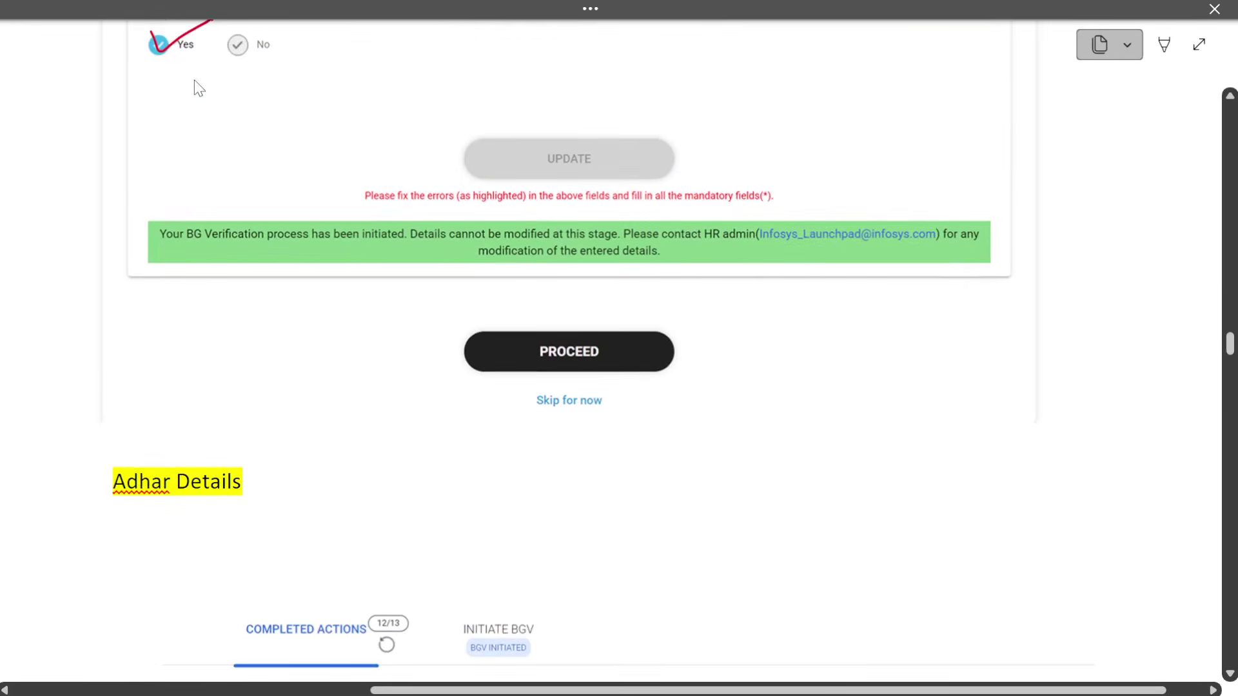
left_click_drag(653, 349, 732, 319)
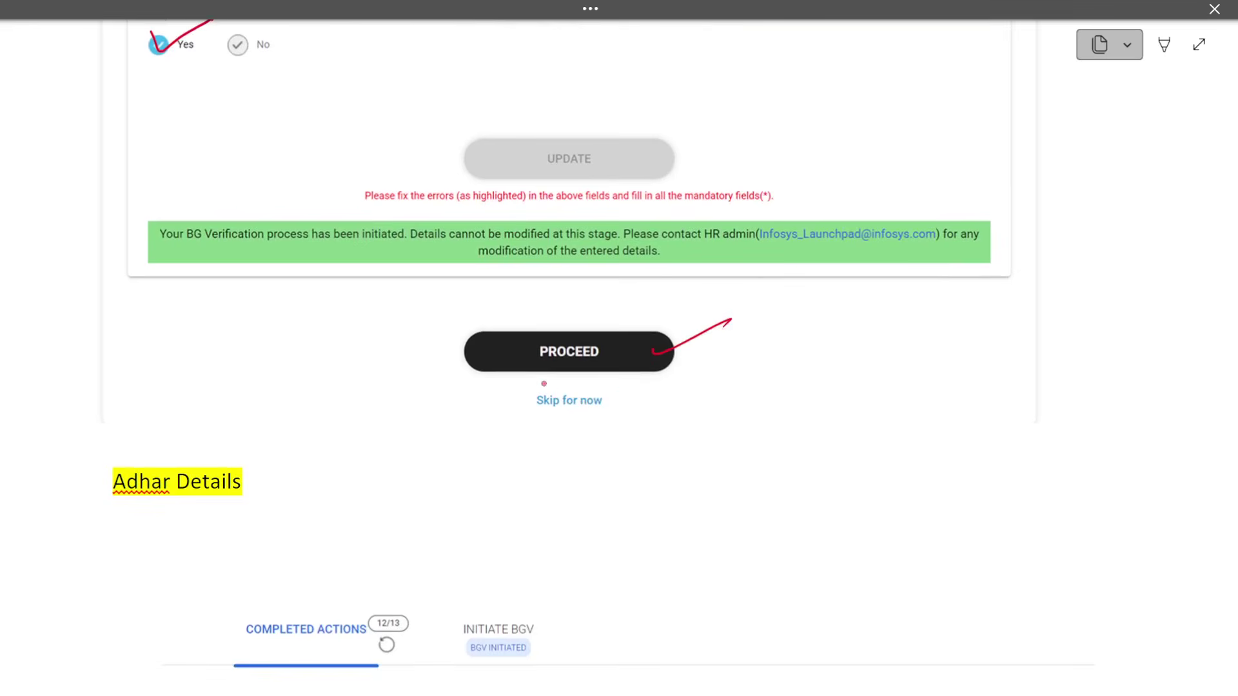
left_click_drag(602, 411, 649, 398)
Step: Tick the Aadhar stage icon, the Aadhar number, date of birth and name fields, and the Update button
scroll(621, 399, "down", 6)
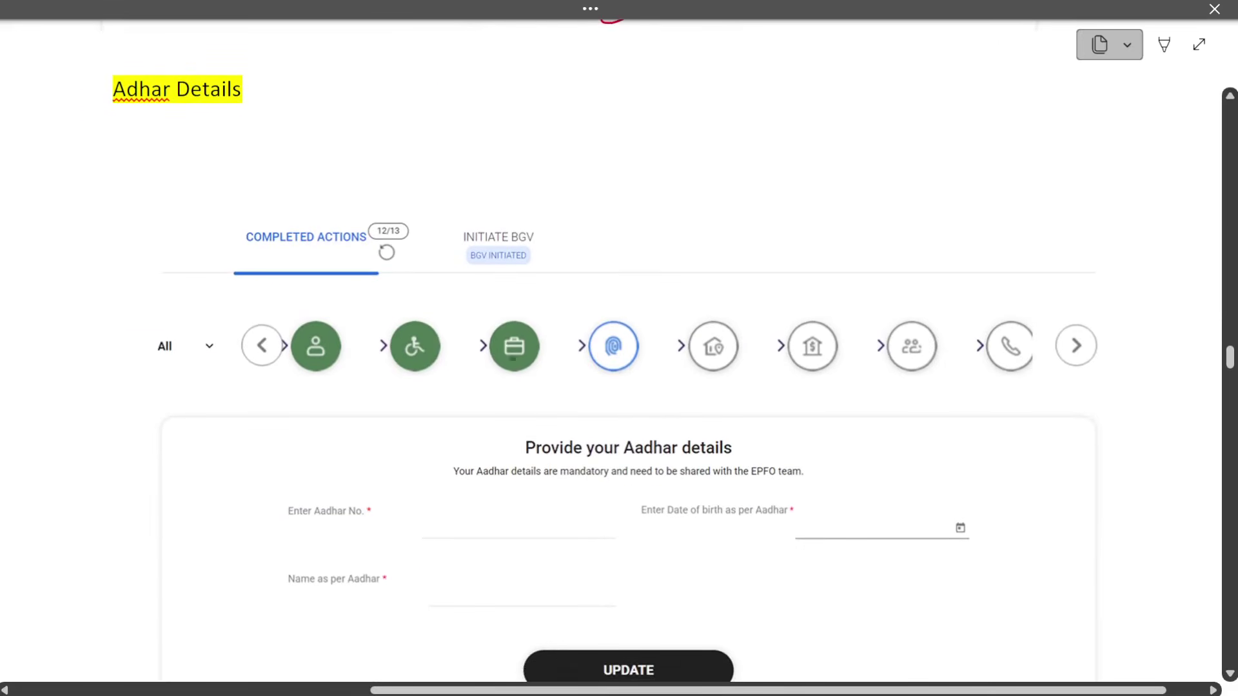
left_click_drag(610, 344, 676, 312)
scroll(647, 345, "down", 4)
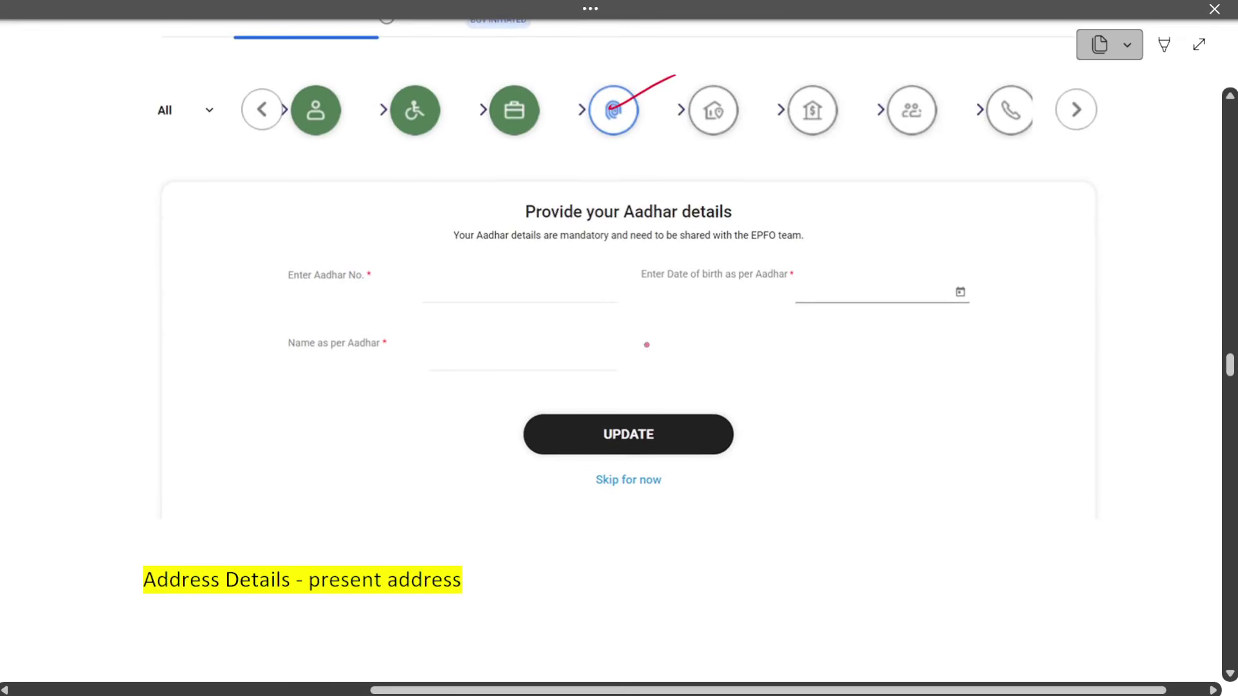
left_click_drag(305, 295, 398, 273)
left_click_drag(689, 302, 786, 273)
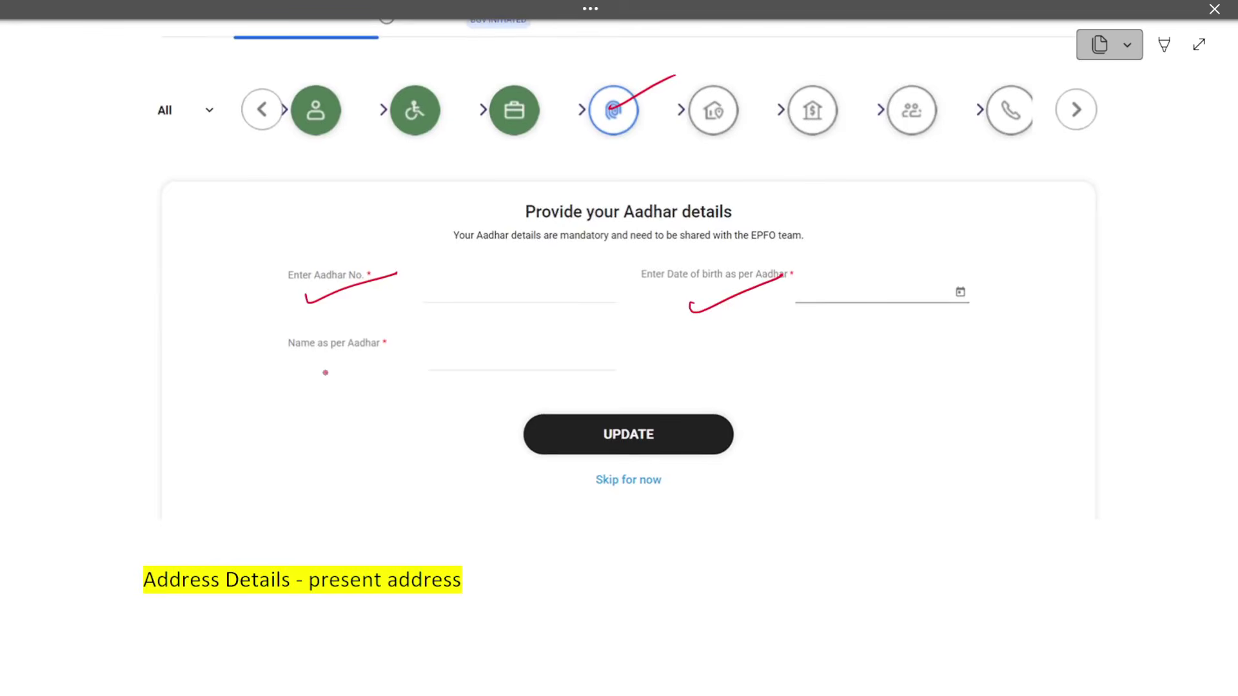
left_click_drag(324, 372, 401, 347)
left_click_drag(568, 436, 657, 395)
Step: Tick the Address Details heading and handwrite "Present", "Permanent" and "Emergency" beside it, bracketing the first two and adding a ticked box
scroll(192, 62, "down", 3)
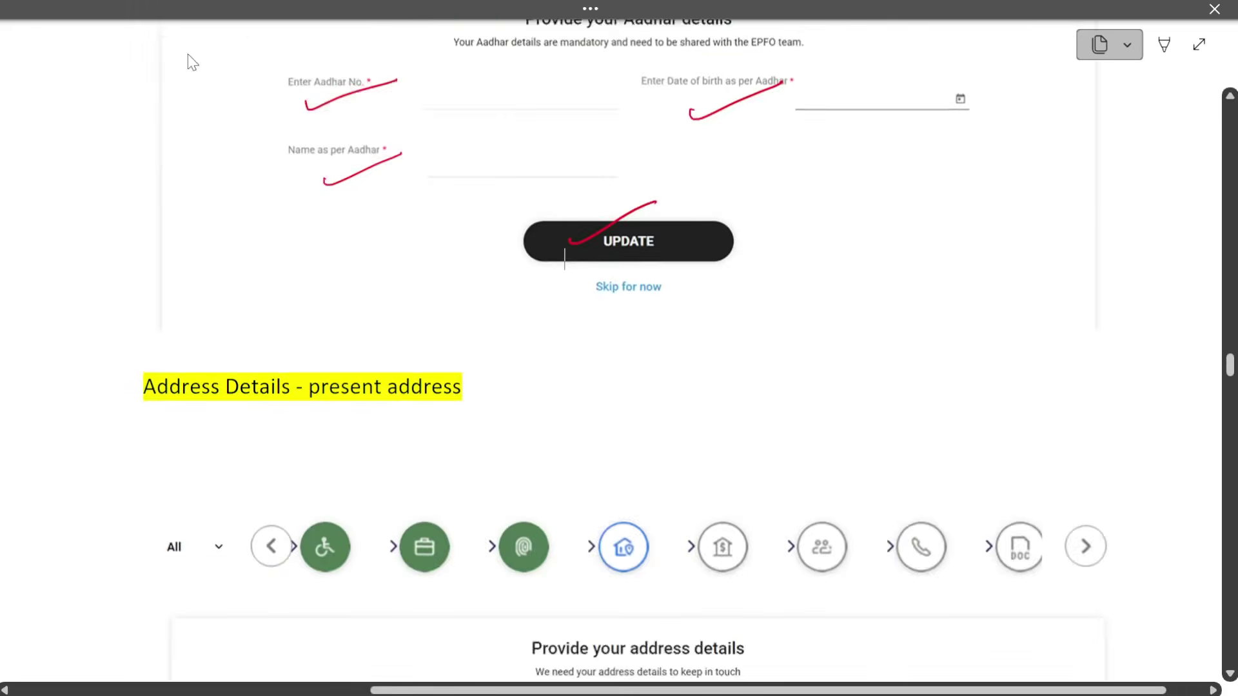
scroll(192, 61, "down", 4)
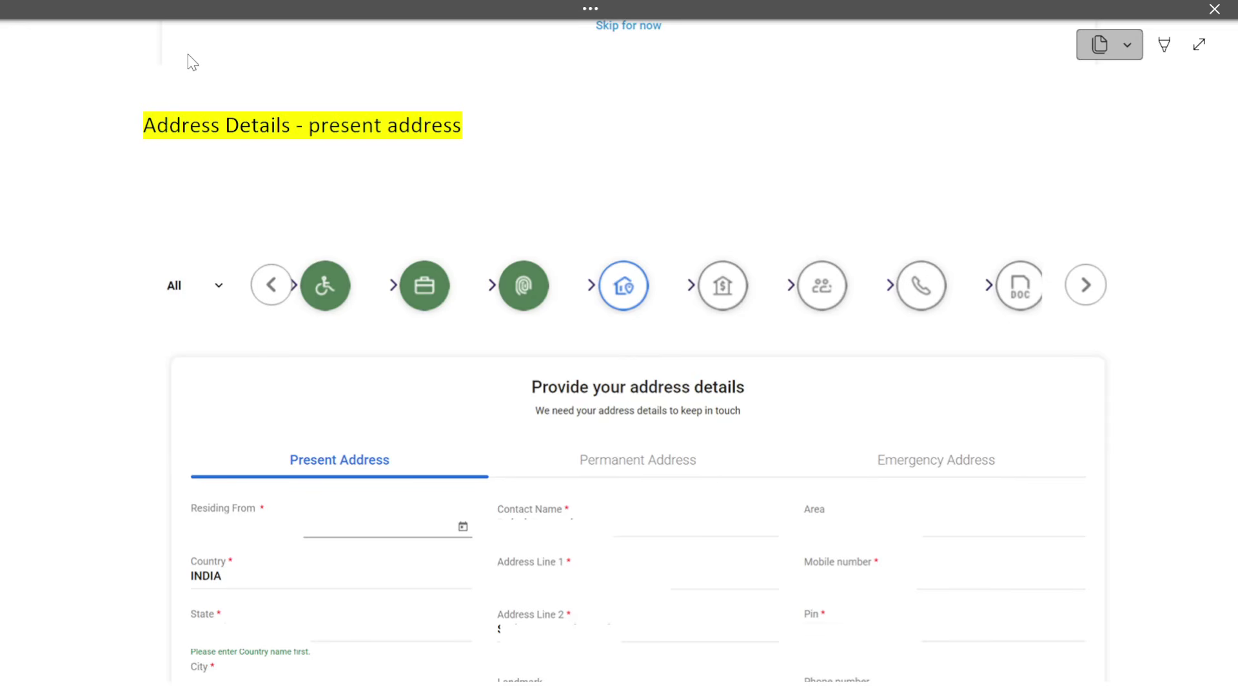
left_click_drag(134, 144, 206, 109)
mouse_move(562, 90)
left_mouse_down()
mouse_move(561, 121)
mouse_move(565, 107)
left_mouse_up()
mouse_move(583, 104)
left_mouse_down()
mouse_move(694, 100)
mouse_move(711, 78)
left_mouse_up()
mouse_move(571, 137)
left_mouse_down()
mouse_move(660, 137)
mouse_move(779, 92)
left_mouse_up()
mouse_move(591, 170)
left_mouse_down()
mouse_move(599, 194)
mouse_move(738, 149)
mouse_move(781, 155)
mouse_move(774, 174)
left_mouse_up()
mouse_move(714, 78)
left_mouse_down()
mouse_move(804, 97)
mouse_move(775, 101)
left_mouse_up()
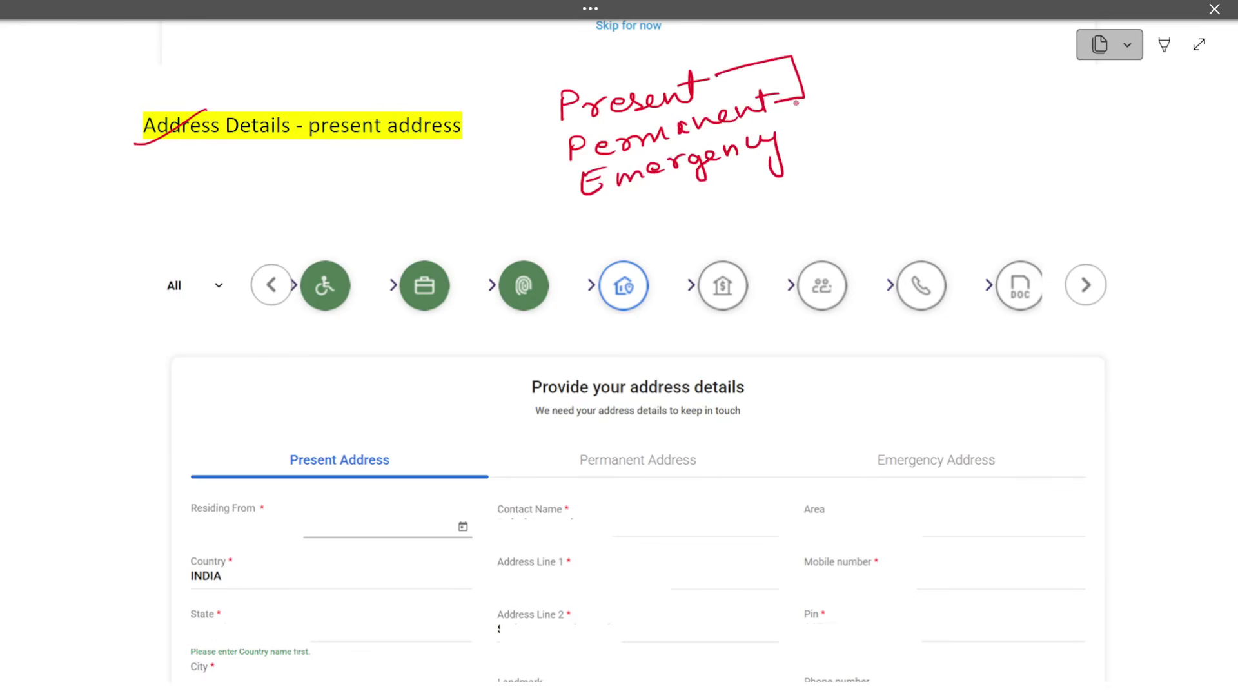
mouse_move(858, 87)
left_mouse_down()
mouse_move(889, 82)
mouse_move(914, 103)
mouse_move(846, 87)
left_mouse_up()
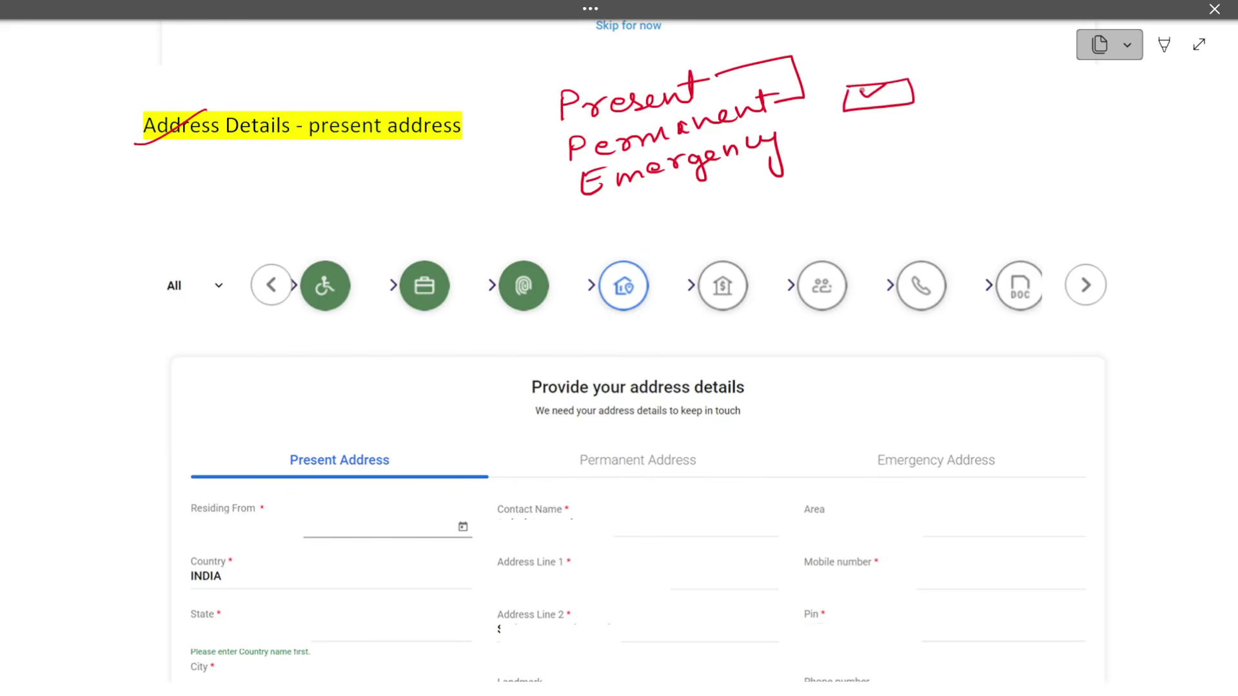
Step: Tick the address stage icon and the present address fields Residing From, Contact Name, Country, Address Line 1 and Address Line 2
scroll(862, 91, "down", 1)
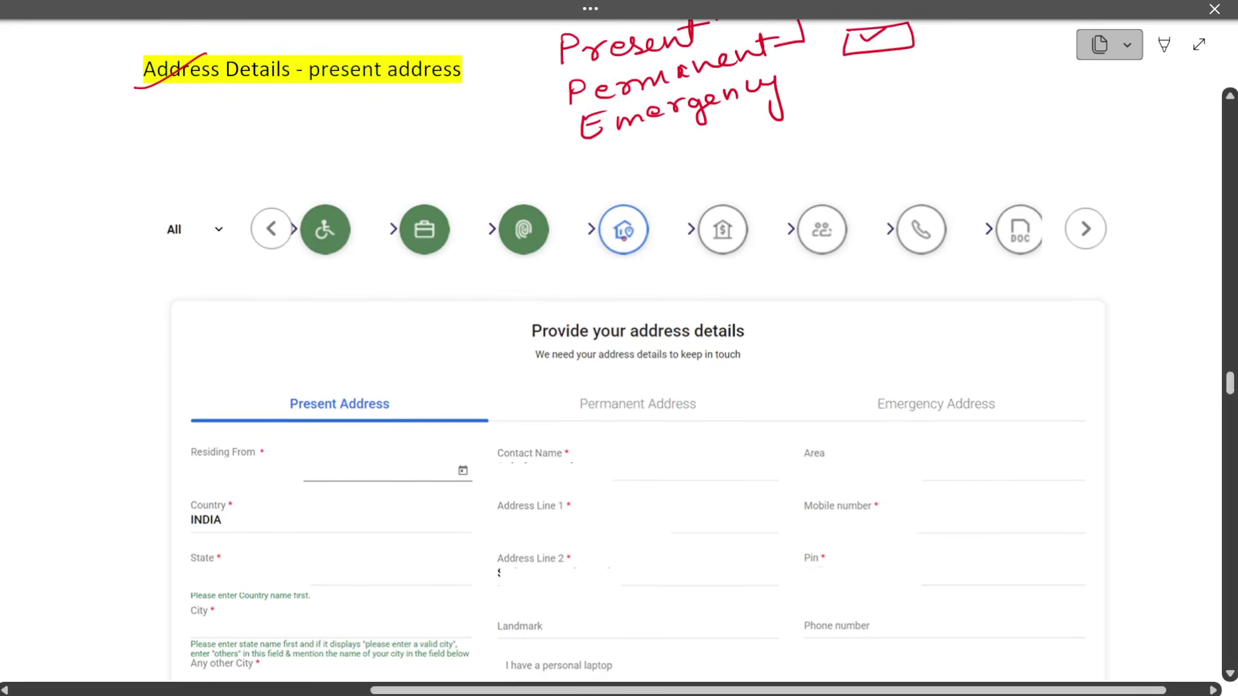
left_click_drag(621, 229, 676, 202)
scroll(676, 209, "down", 3)
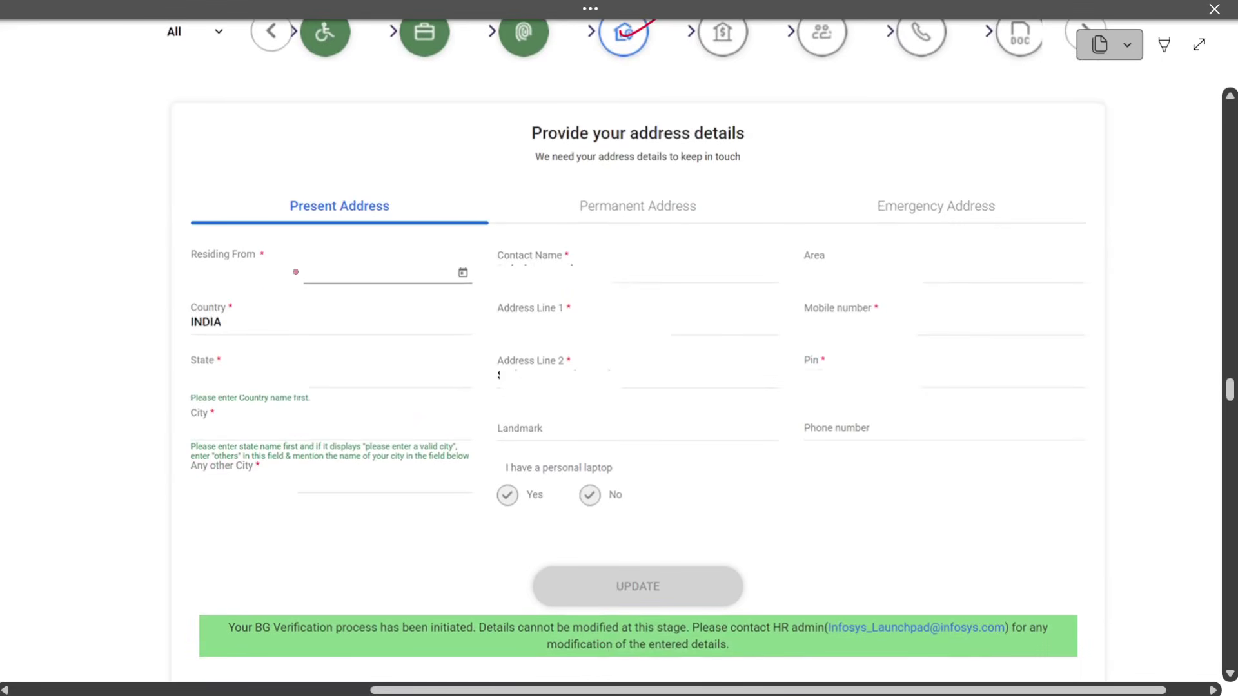
left_click_drag(259, 271, 330, 241)
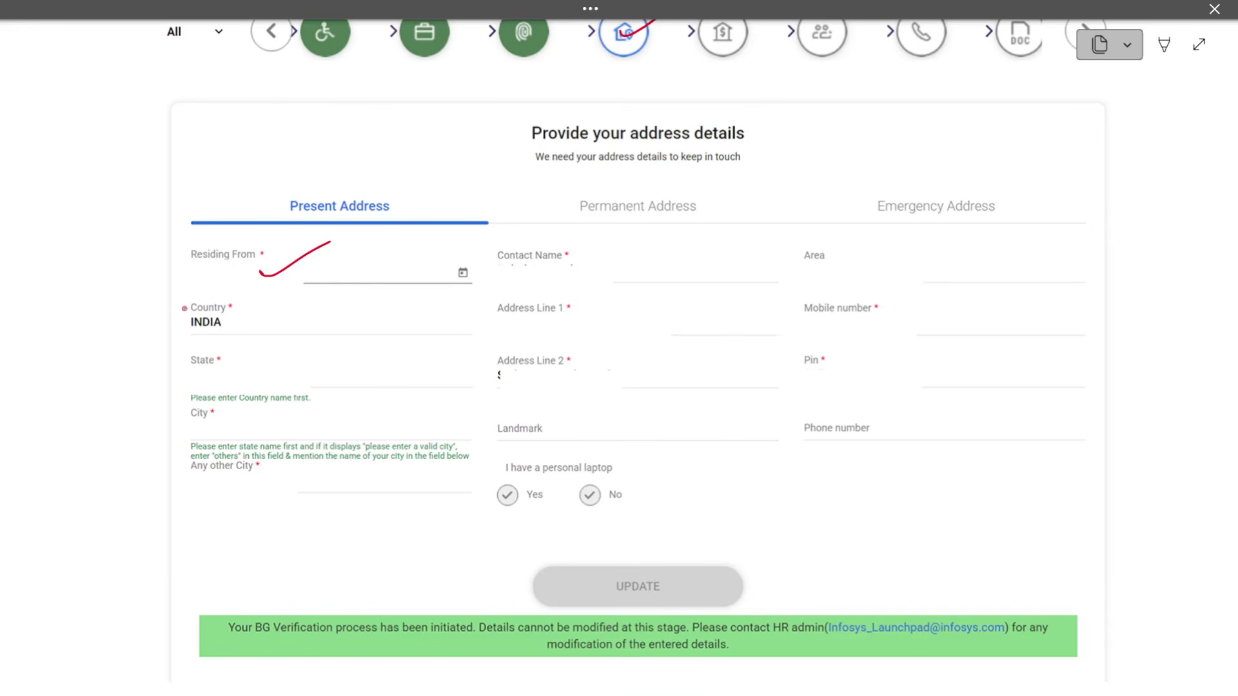
left_click_drag(560, 271, 612, 257)
left_click_drag(271, 329, 316, 307)
left_click_drag(565, 326, 607, 310)
left_click_drag(574, 382, 603, 371)
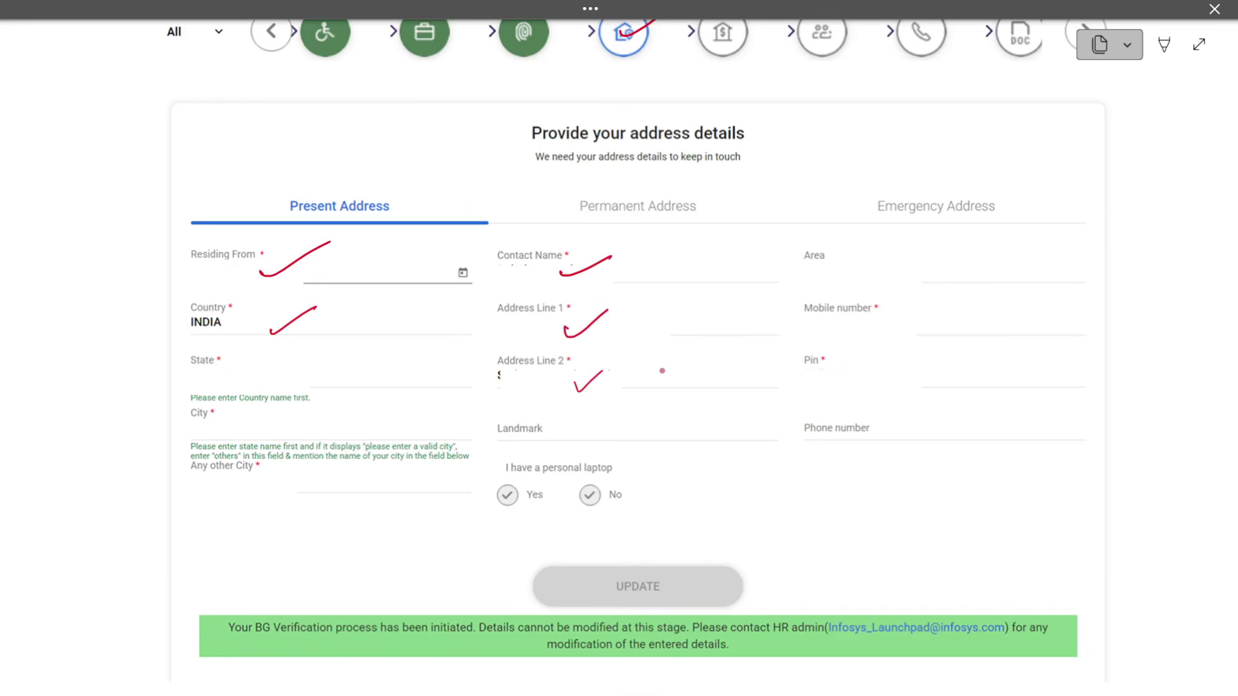
Step: Tick Mobile number, Pin, State, City and Any other City in the present address, and underline and circle the personal laptop question
left_click_drag(854, 321, 906, 298)
left_click_drag(815, 376, 868, 358)
left_click_drag(228, 378, 279, 356)
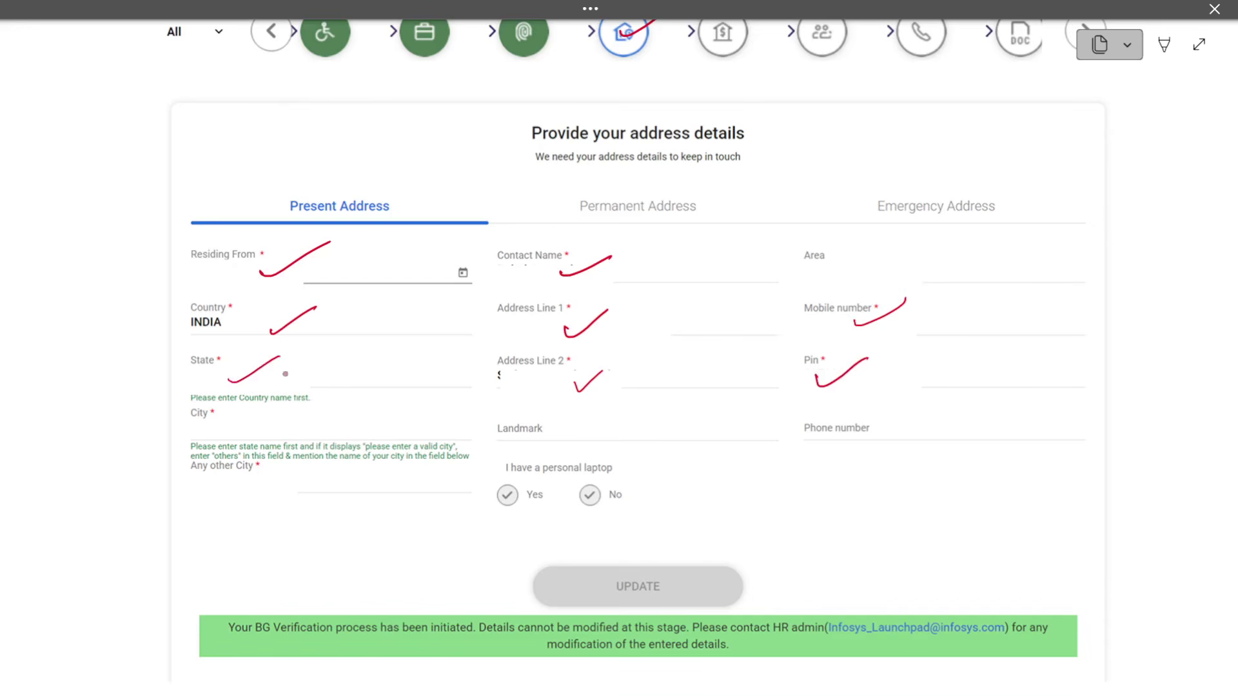
left_click_drag(246, 423, 286, 404)
left_click_drag(493, 491, 641, 479)
mouse_move(608, 445)
left_mouse_down()
mouse_move(474, 465)
mouse_move(639, 520)
mouse_move(587, 456)
mouse_move(608, 449)
left_mouse_up()
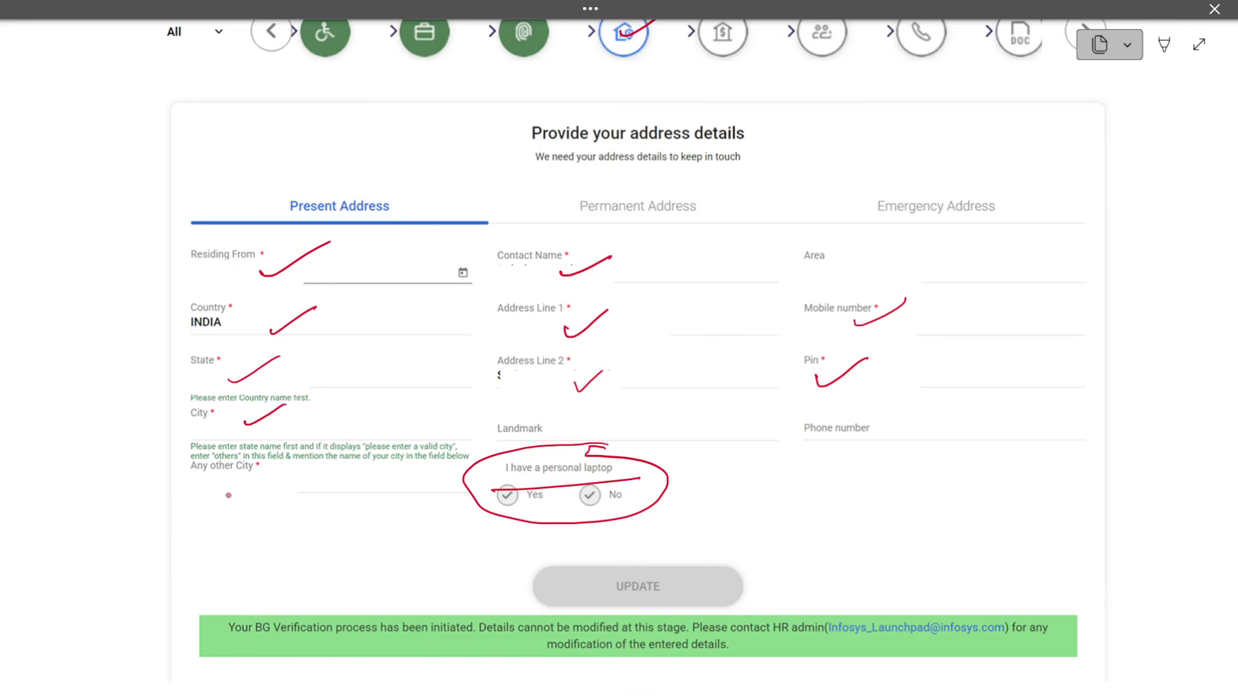
left_click_drag(225, 495, 283, 476)
Step: Draw a box around the "Permanent address is same as present address" option in the permanent address form
scroll(257, 486, "down", 4)
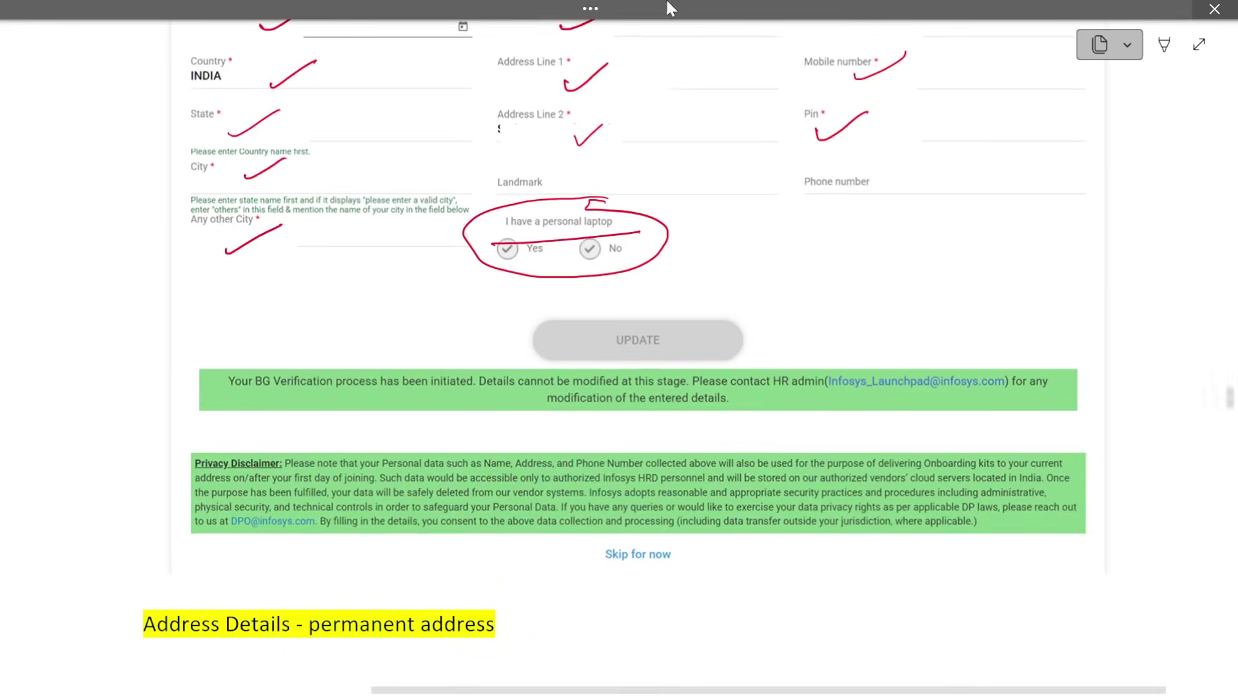
scroll(496, 338, "up", 3)
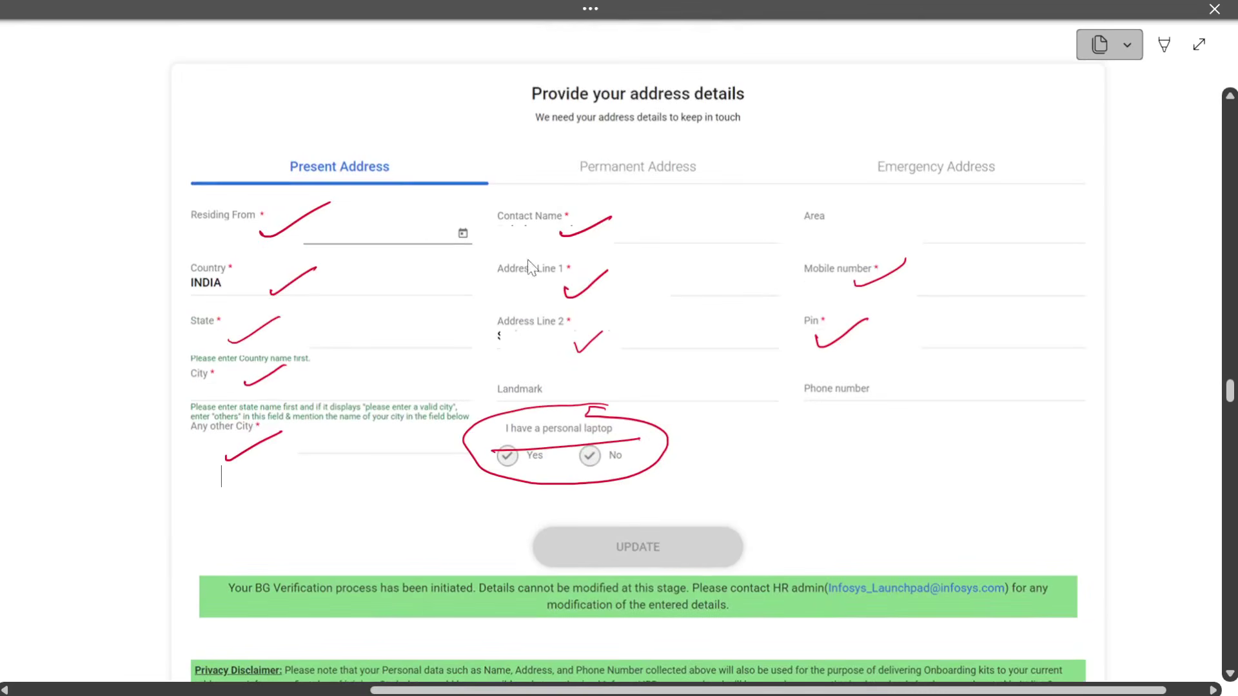
scroll(606, 199, "down", 10)
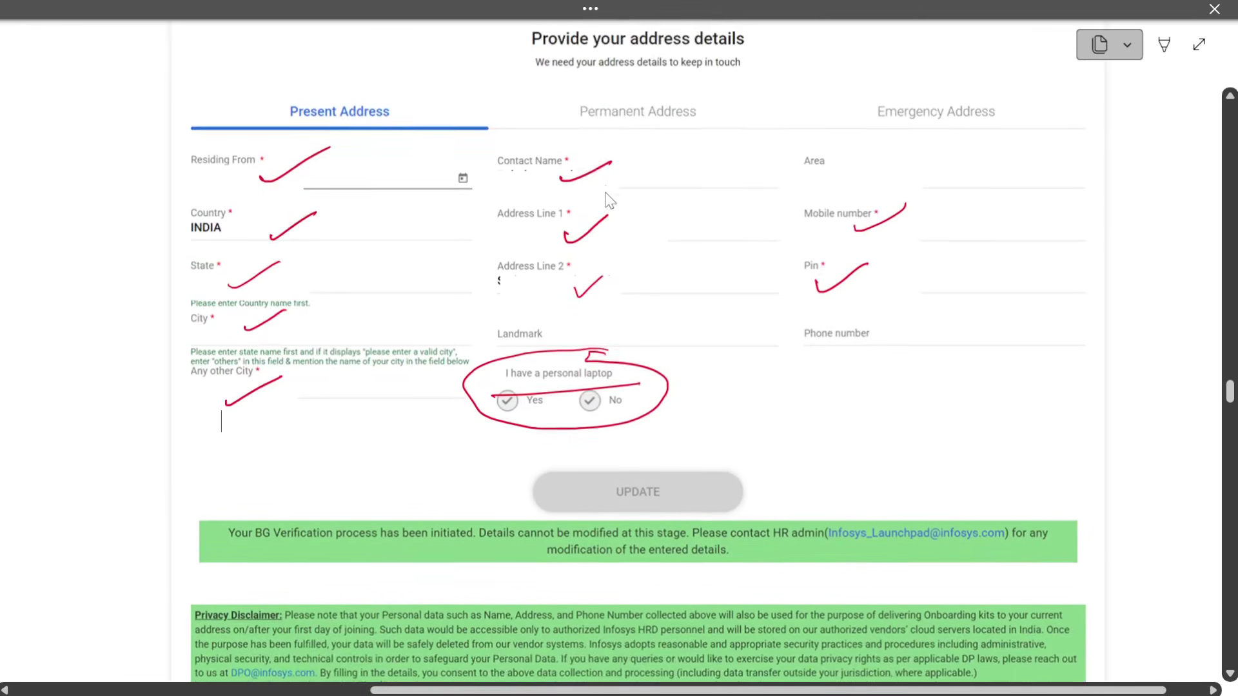
scroll(610, 201, "down", 2)
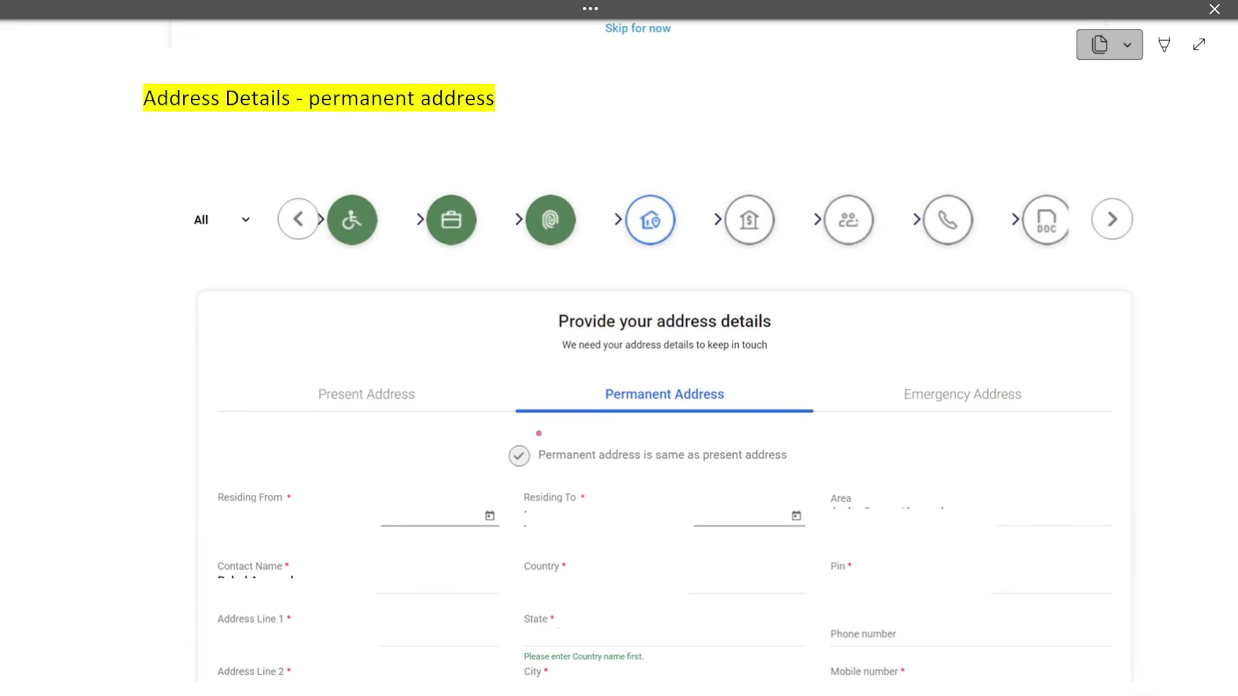
mouse_move(497, 435)
left_mouse_down()
mouse_move(711, 429)
mouse_move(745, 471)
mouse_move(538, 476)
mouse_move(489, 451)
mouse_move(497, 440)
left_mouse_up()
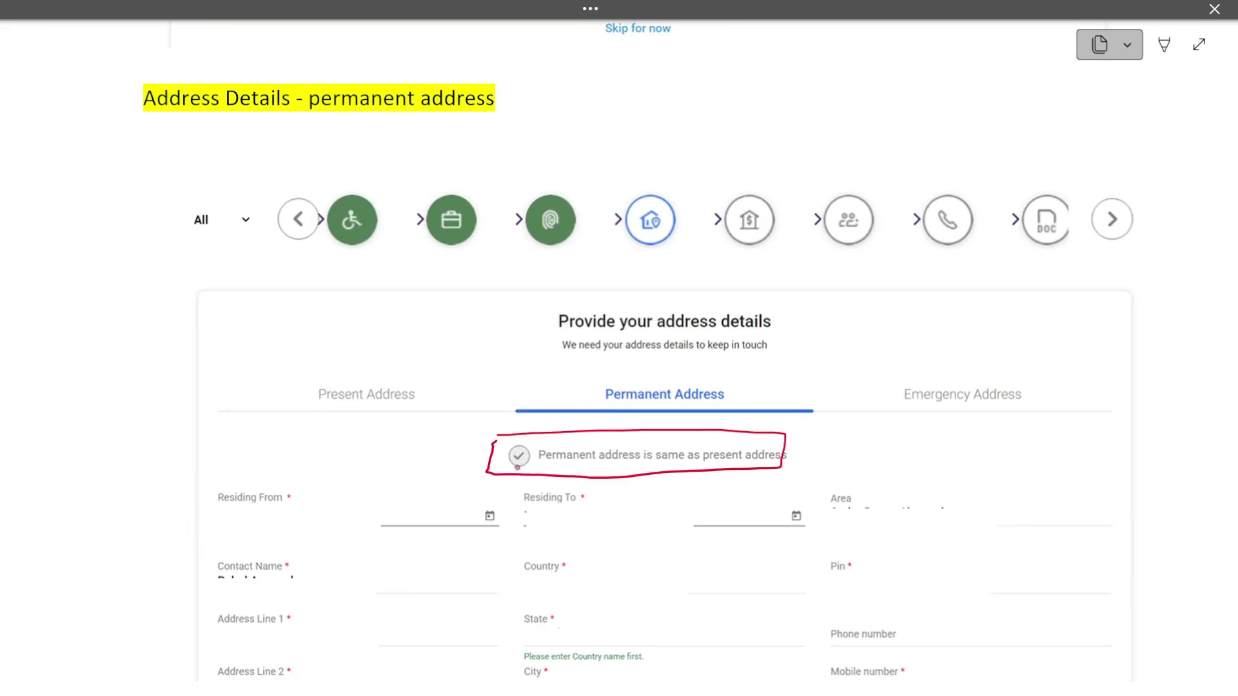
Step: Tick the Contact Name, Relationship and Area fields in the emergency address form
scroll(508, 460, "down", 3)
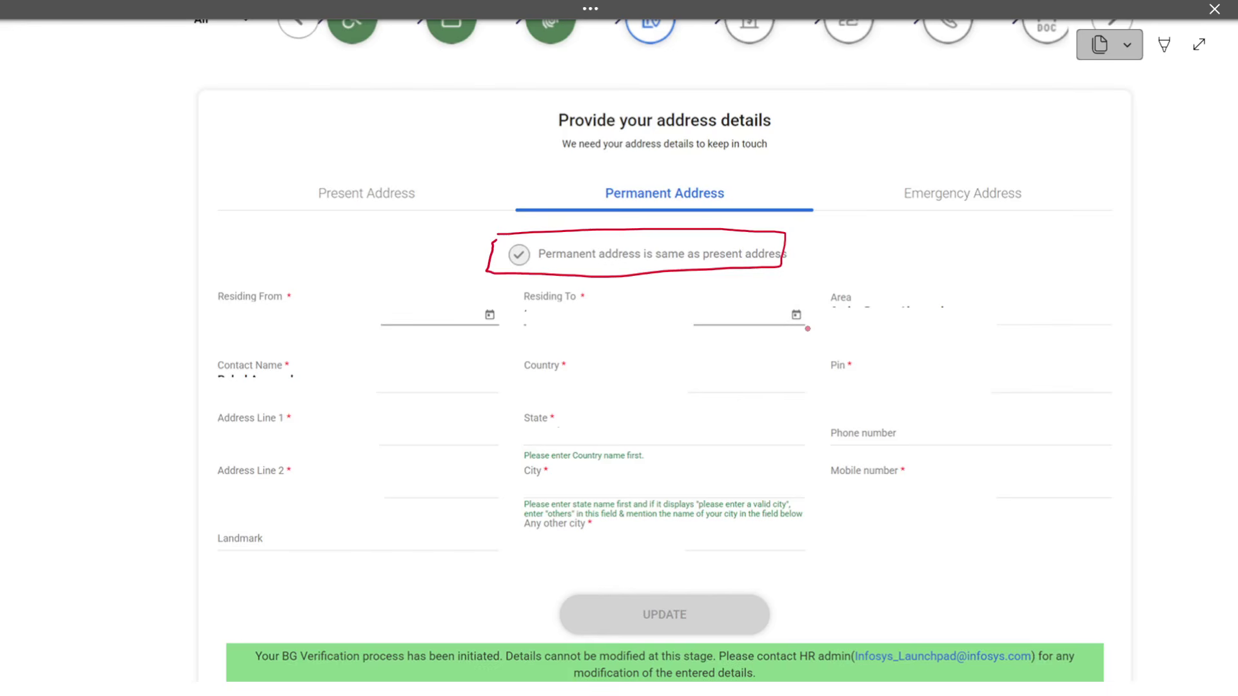
scroll(807, 329, "down", 4)
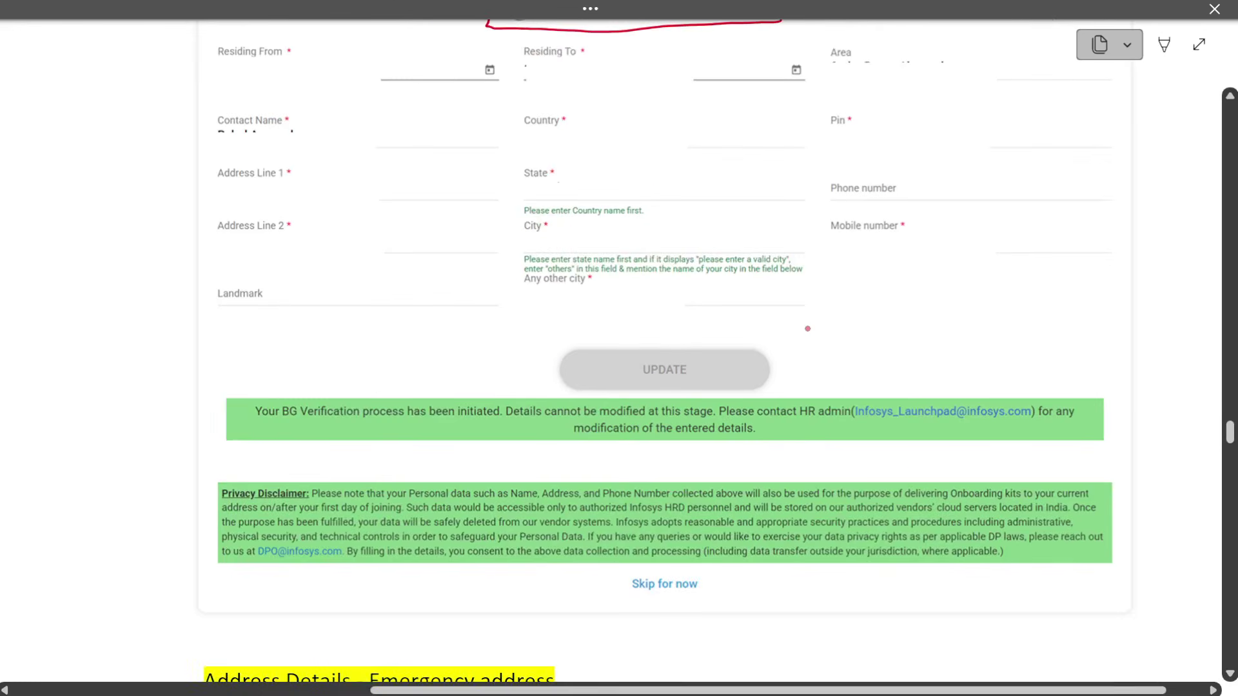
scroll(807, 329, "down", 8)
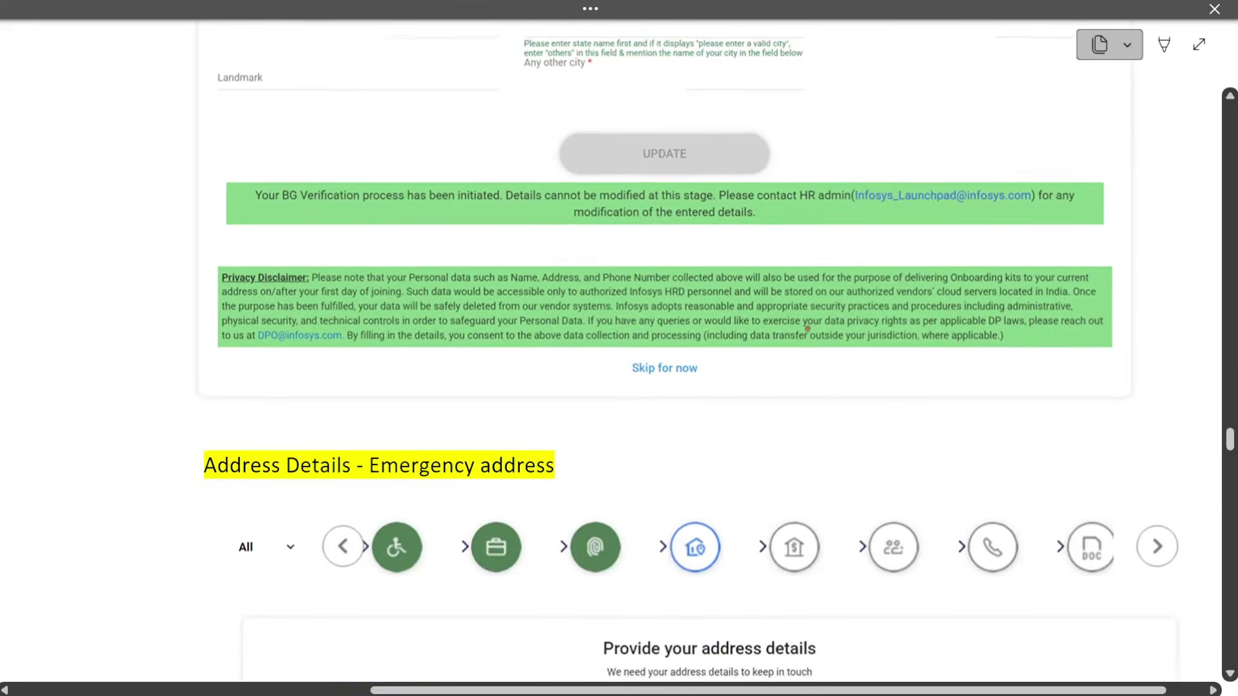
scroll(808, 328, "right", 4)
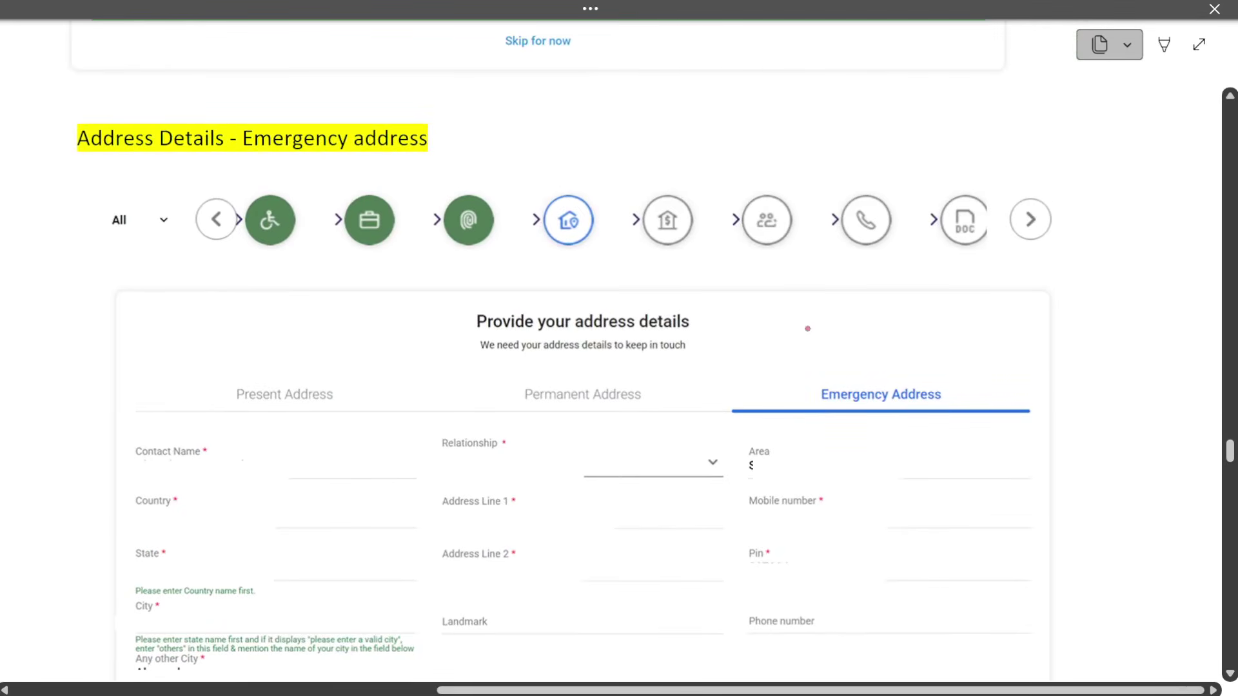
scroll(808, 329, "down", 1)
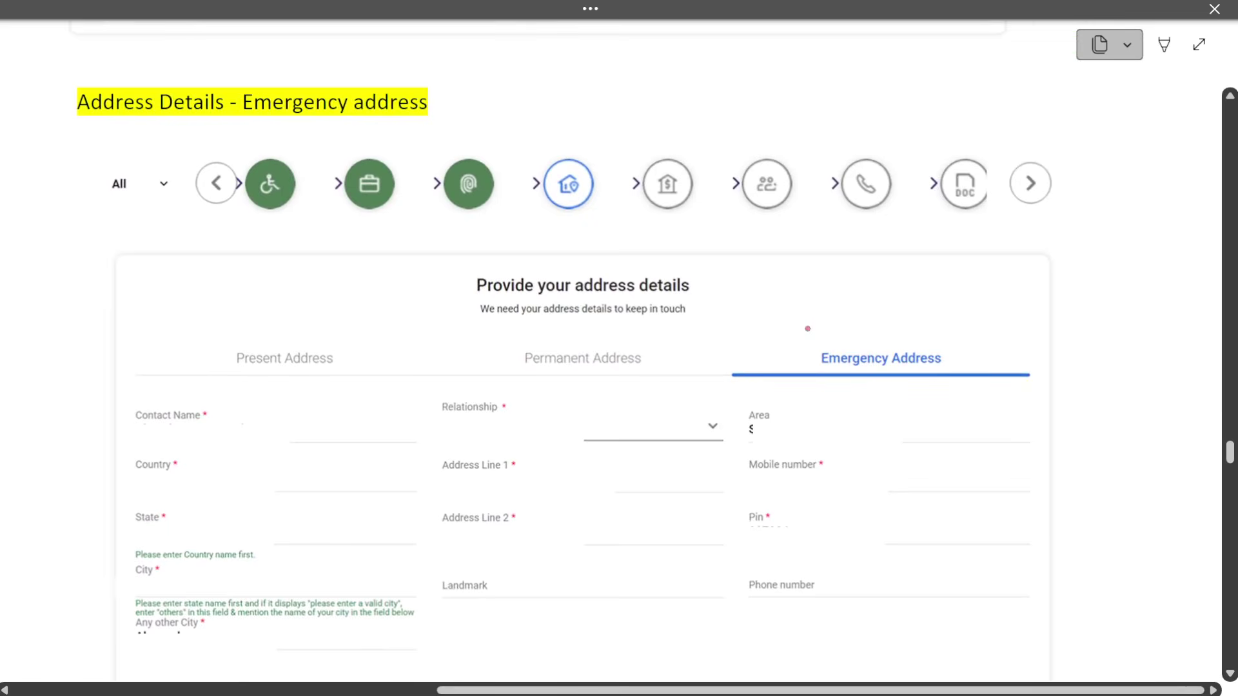
scroll(807, 329, "down", 2)
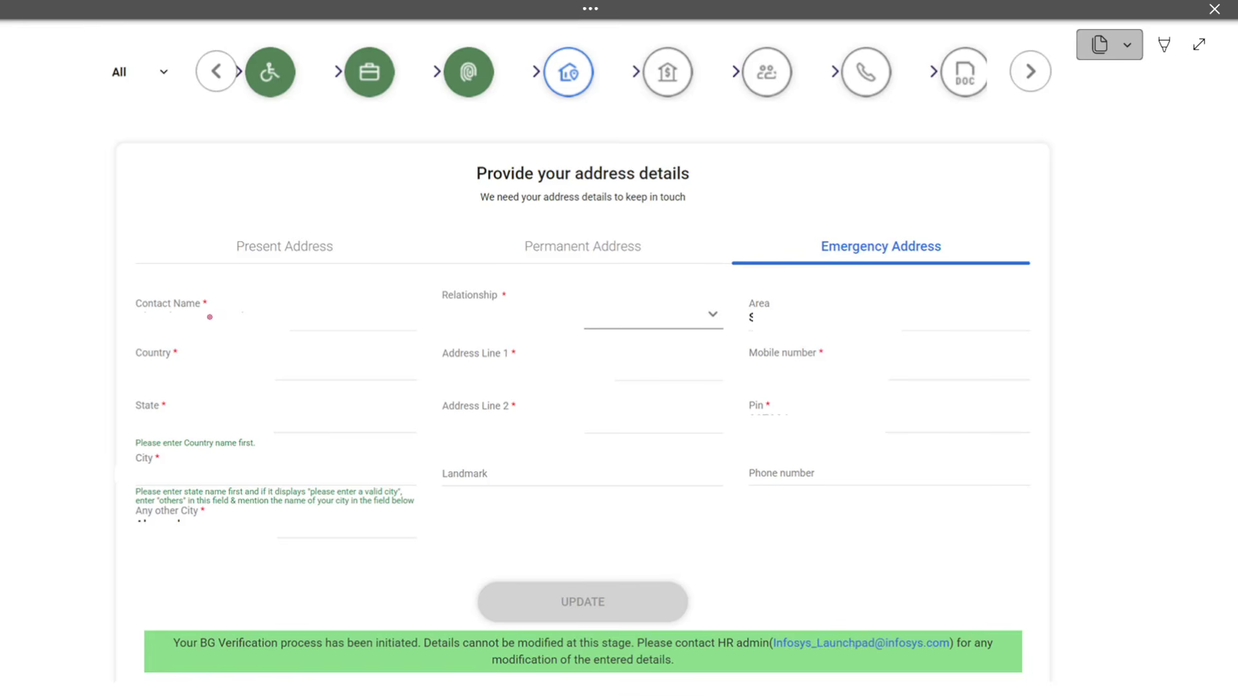
left_click_drag(208, 323, 245, 299)
left_click_drag(522, 325, 562, 303)
left_click_drag(779, 327, 842, 310)
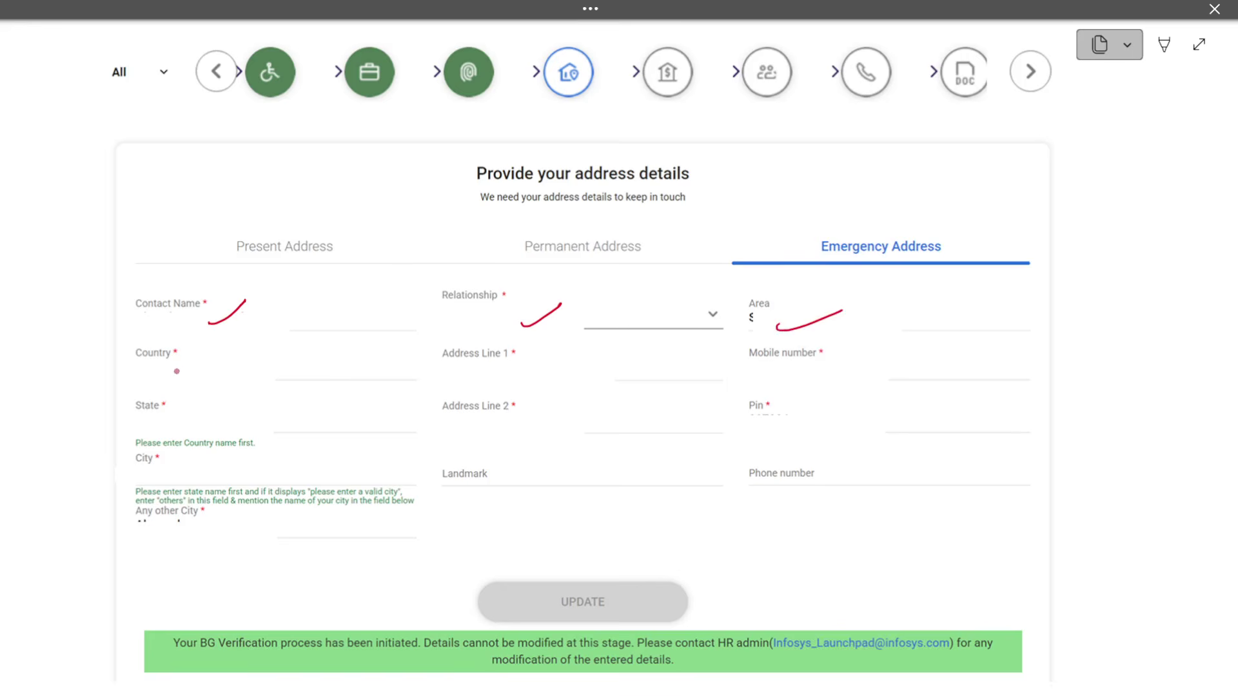
Step: Tick Country, Address Line 1, Address Line 2, Mobile number, Pin, City and Any other City in the emergency address form
left_click_drag(172, 369, 221, 350)
left_click_drag(486, 377, 543, 353)
left_click_drag(517, 420, 560, 399)
left_click_drag(793, 367, 846, 352)
left_click_drag(792, 425, 858, 398)
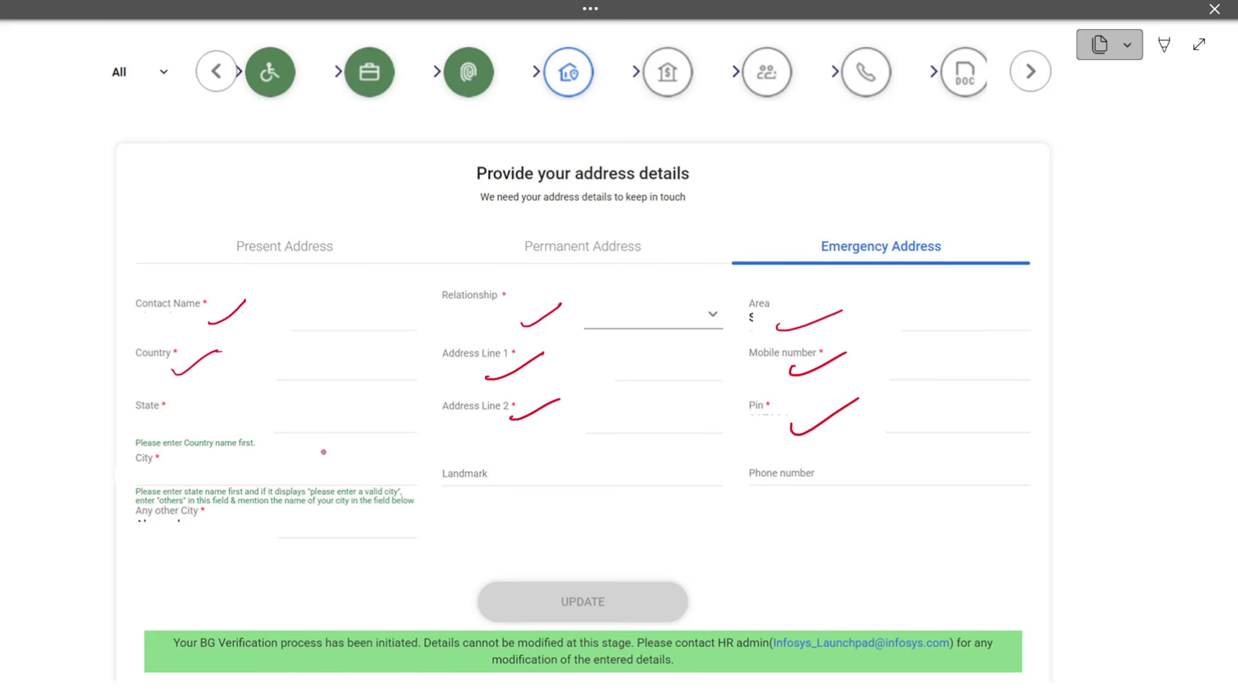
mouse_move(207, 465)
left_mouse_down()
mouse_move(208, 476)
mouse_move(248, 450)
left_mouse_up()
left_click_drag(205, 536, 277, 510)
Step: Draw an arrow pointing at the Mobile number field in the emergency address form
scroll(378, 491, "down", 3)
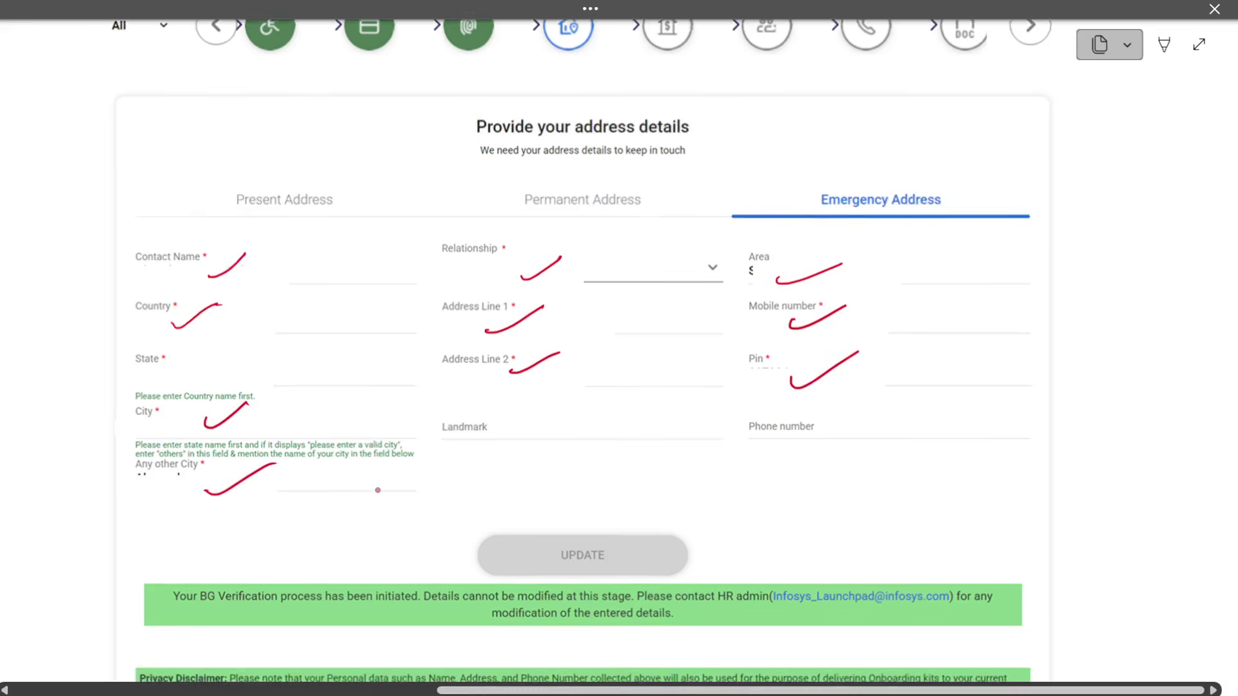
scroll(378, 492, "up", 3)
scroll(378, 491, "down", 3)
scroll(378, 490, "down", 9)
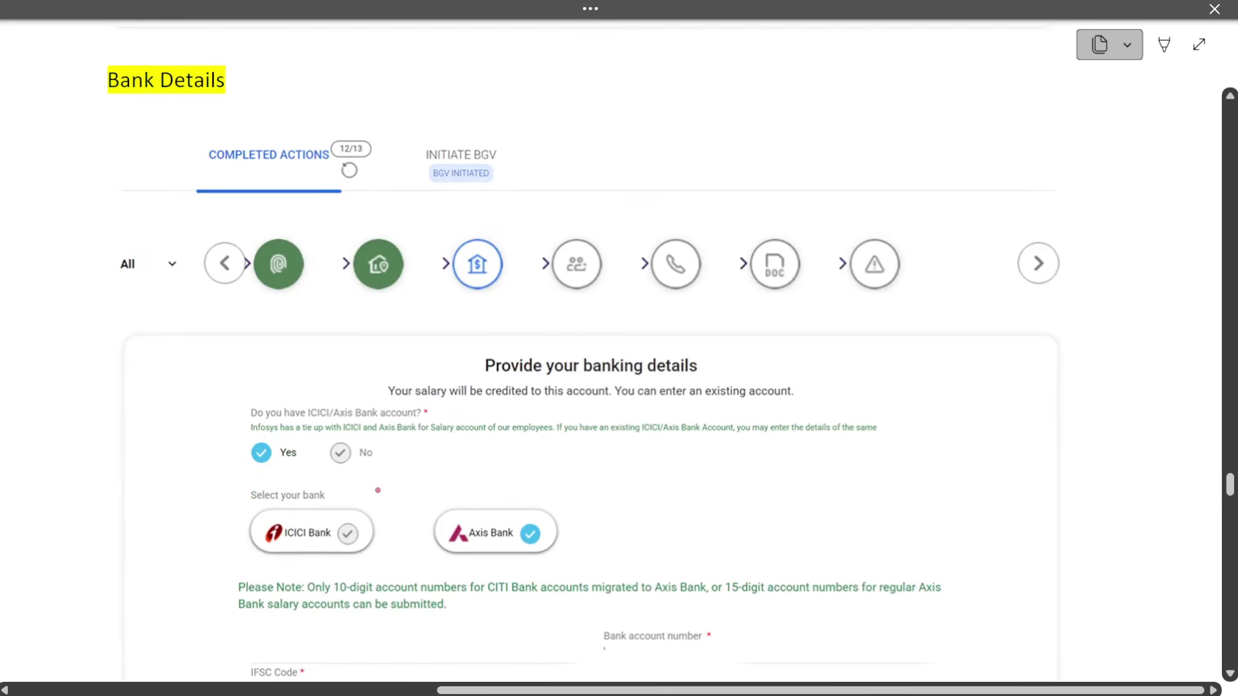
scroll(378, 490, "right", 2)
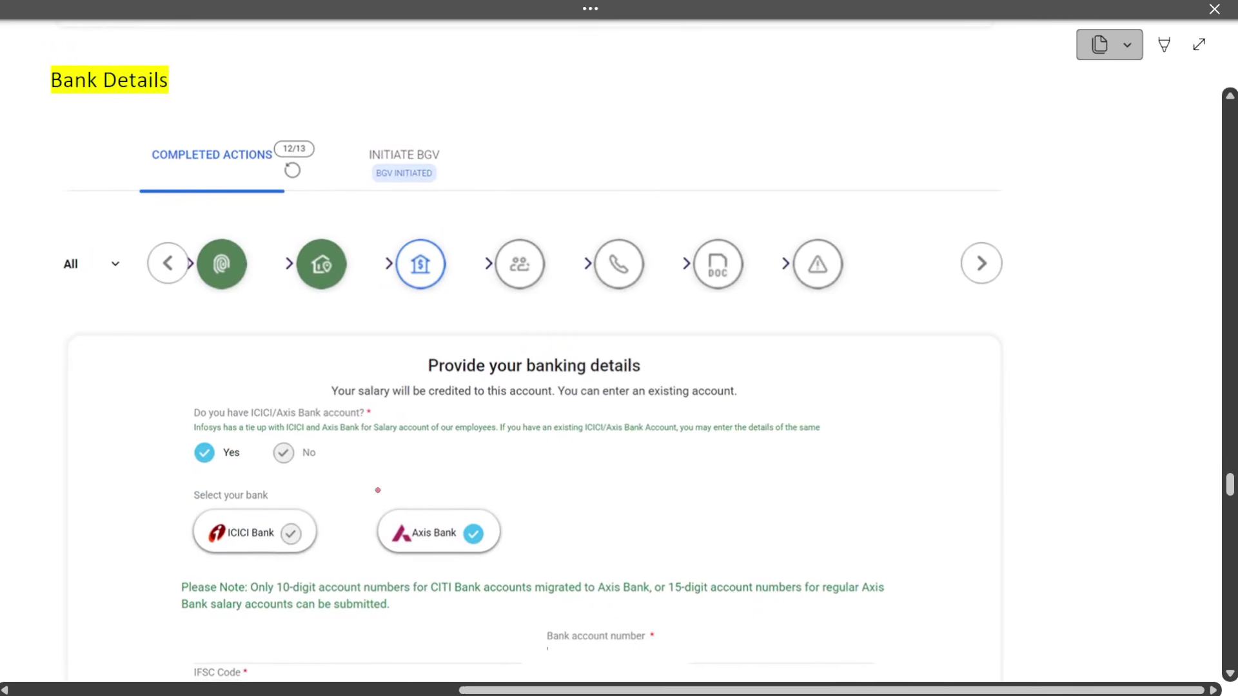
scroll(378, 491, "up", 9)
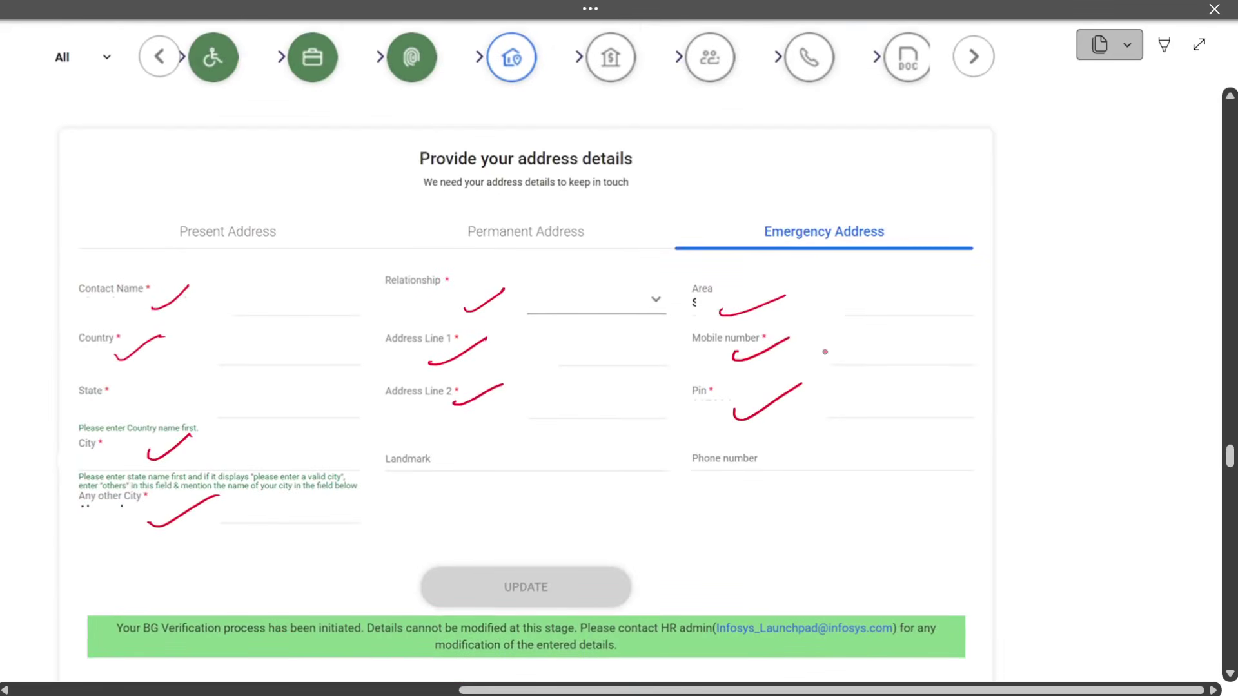
mouse_move(875, 340)
left_mouse_down()
mouse_move(831, 342)
mouse_move(846, 354)
mouse_move(893, 341)
left_mouse_up()
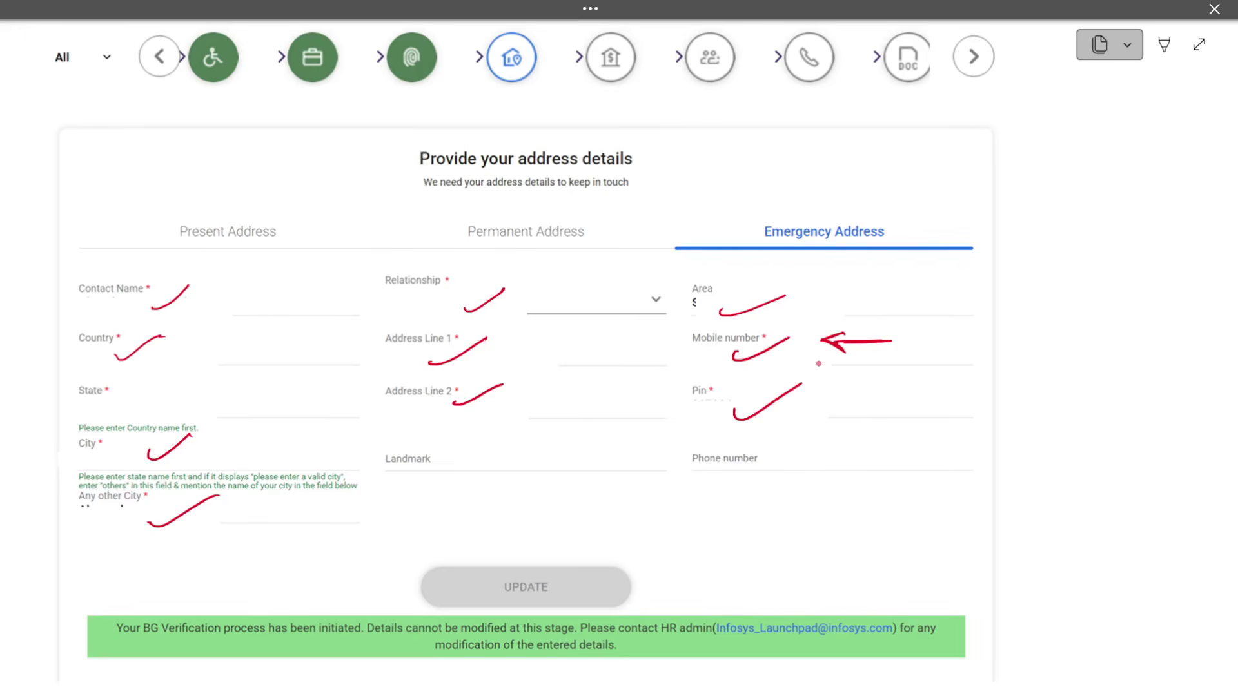
Step: Tick the bank stage icon in the progress bar of the Bank Details screenshot
scroll(818, 363, "down", 15)
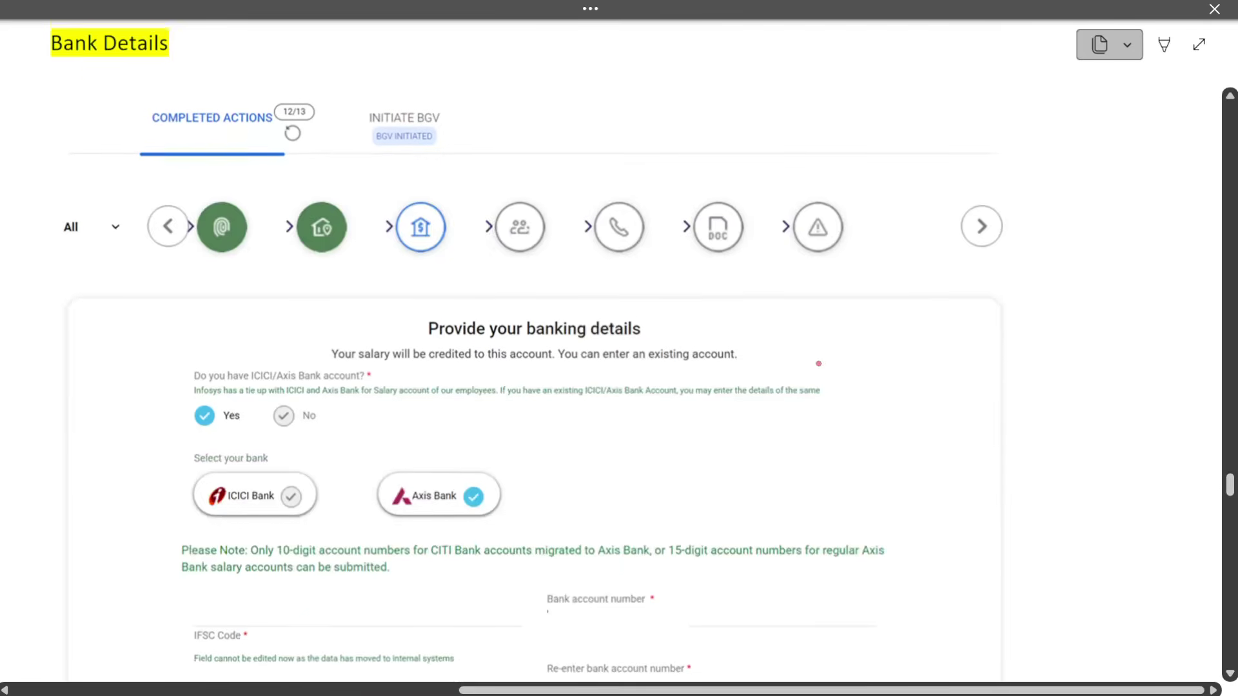
scroll(818, 363, "up", 1)
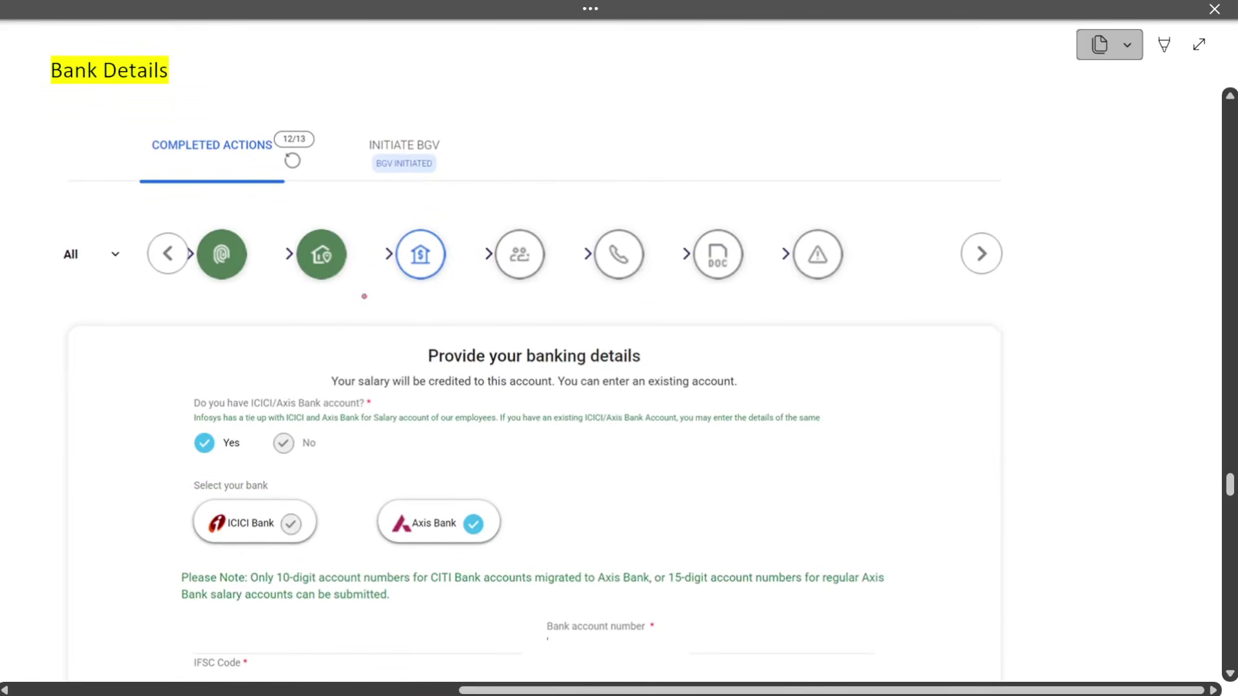
left_click_drag(422, 242, 495, 211)
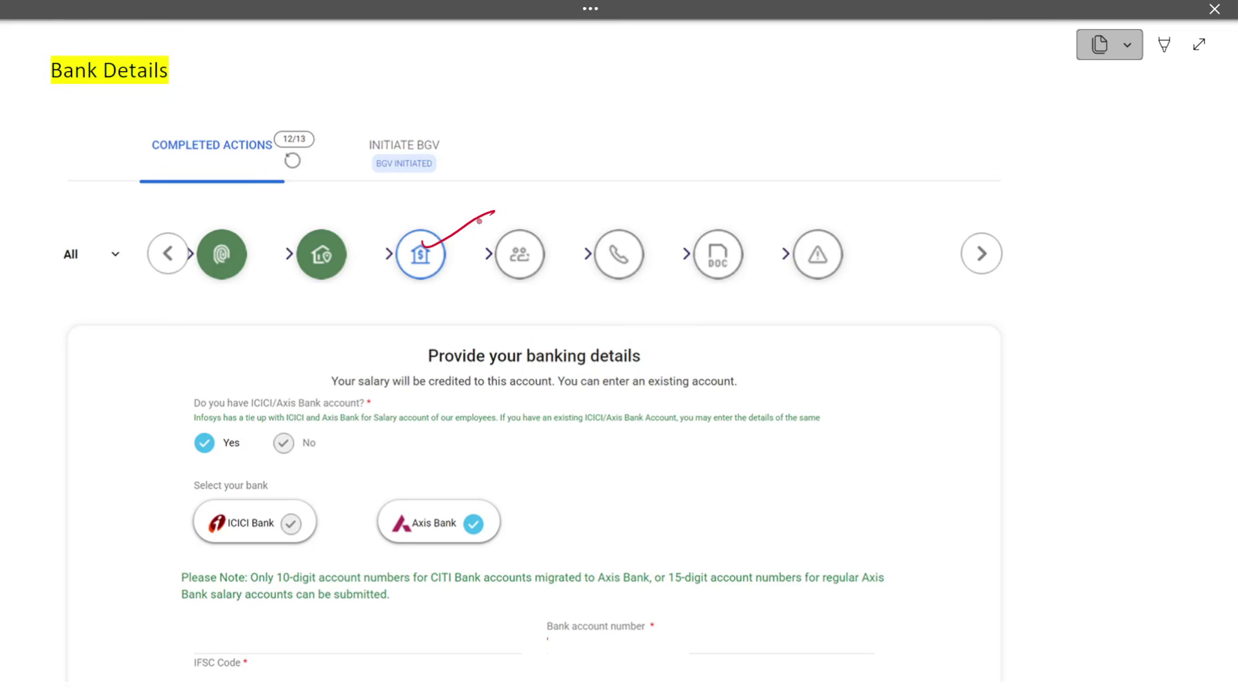
Step: Handwrite the two bank options "ICICI" and "Axis", each with an arrow before it, above the banking form
left_click_drag(567, 107, 605, 102)
left_click_drag(561, 143, 606, 142)
left_click_drag(619, 91, 622, 113)
left_click_drag(663, 94, 665, 109)
mouse_move(681, 88)
left_mouse_down()
mouse_move(682, 108)
mouse_move(735, 102)
left_mouse_up()
left_click_drag(743, 82, 743, 103)
mouse_move(646, 131)
left_mouse_down()
mouse_move(638, 154)
mouse_move(662, 153)
left_mouse_up()
left_click_drag(635, 144, 690, 151)
mouse_move(688, 137)
left_mouse_down()
mouse_move(672, 153)
mouse_move(701, 148)
left_mouse_up()
mouse_move(725, 130)
left_mouse_down()
mouse_move(721, 144)
mouse_move(730, 127)
left_mouse_up()
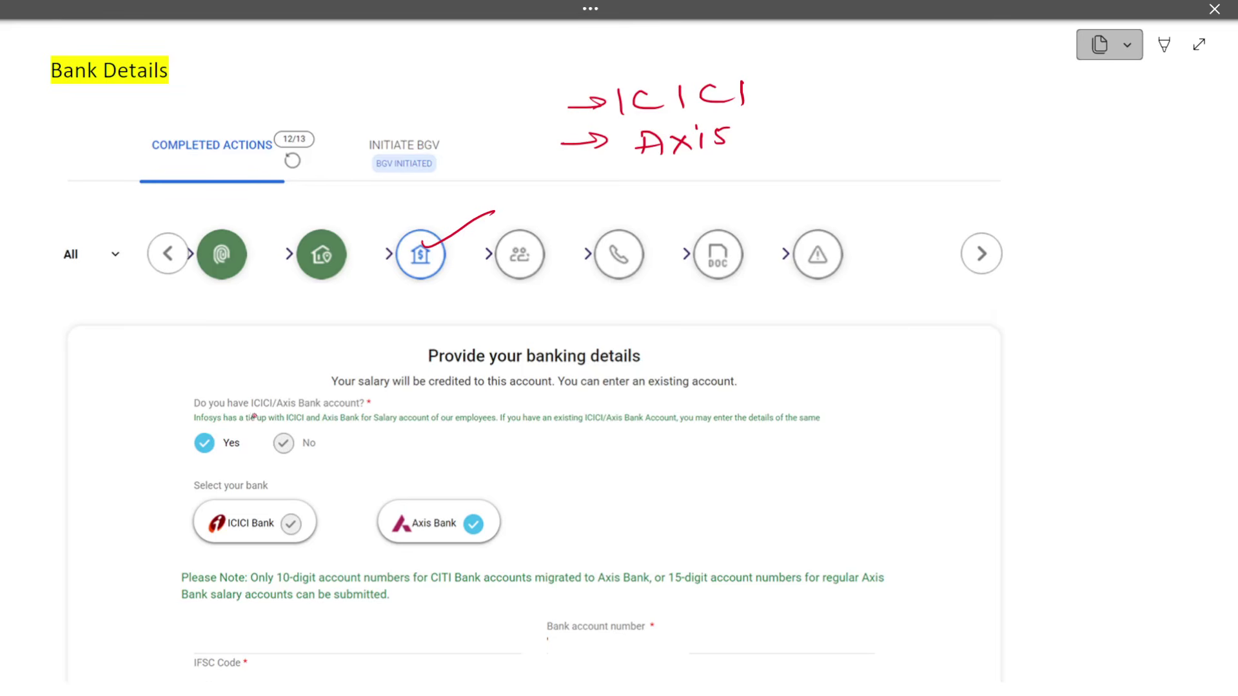
Step: Underline "ICICI/Axis Bank account" in the banking question and tick the Yes and Axis Bank choices
left_click_drag(254, 410, 350, 406)
scroll(281, 420, "down", 4)
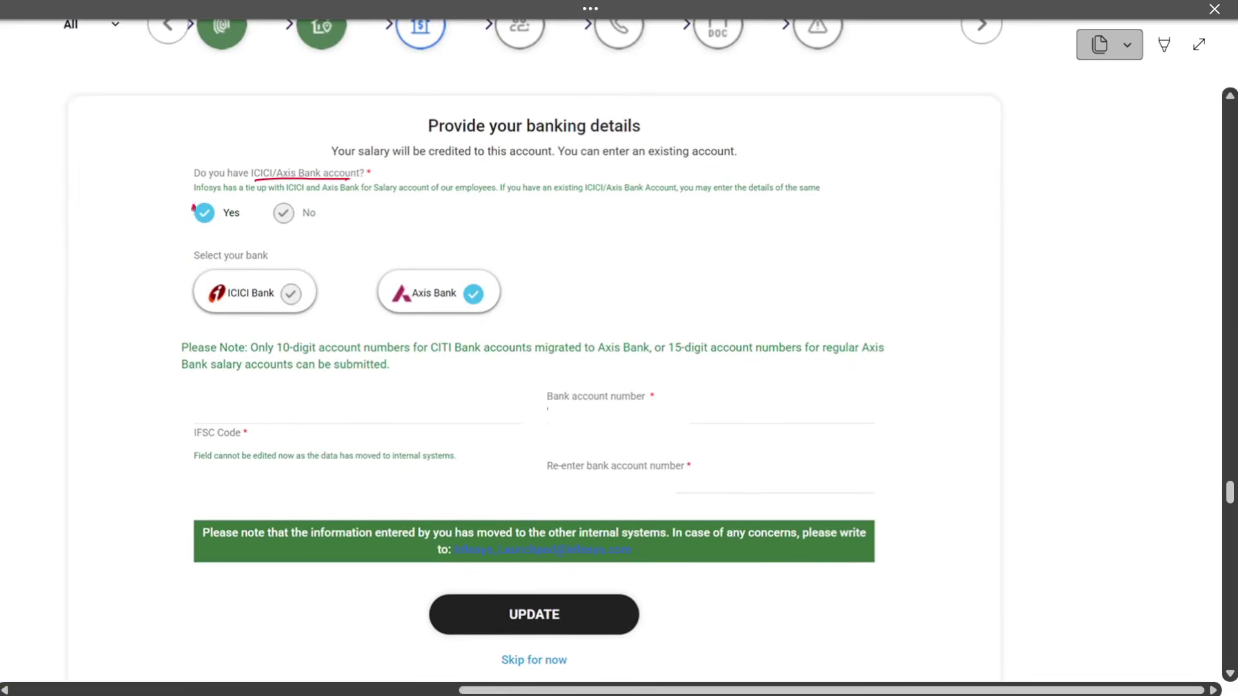
left_click_drag(193, 206, 236, 187)
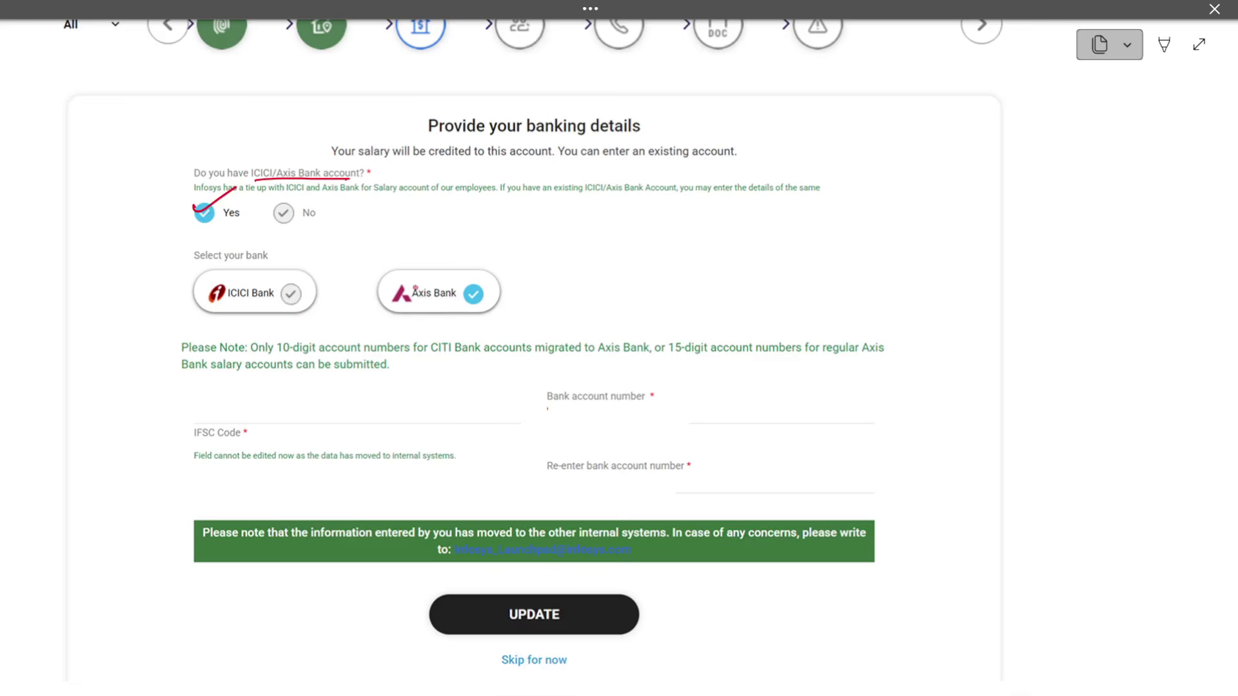
mouse_move(420, 286)
left_mouse_down()
mouse_move(408, 296)
mouse_move(491, 263)
left_mouse_up()
Step: Tick the blank field above IFSC Code, the Bank account number field and the Re-enter bank account number field
left_click_drag(269, 415, 340, 390)
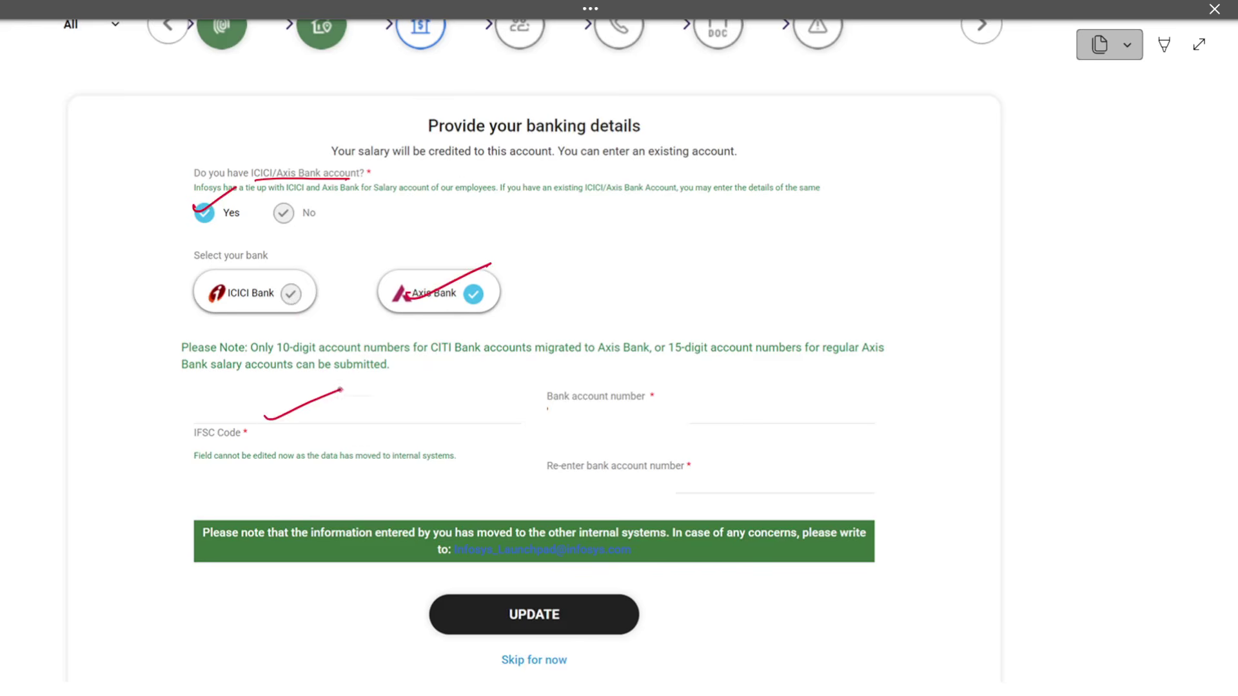
left_click_drag(651, 405, 727, 386)
left_click_drag(674, 495, 784, 465)
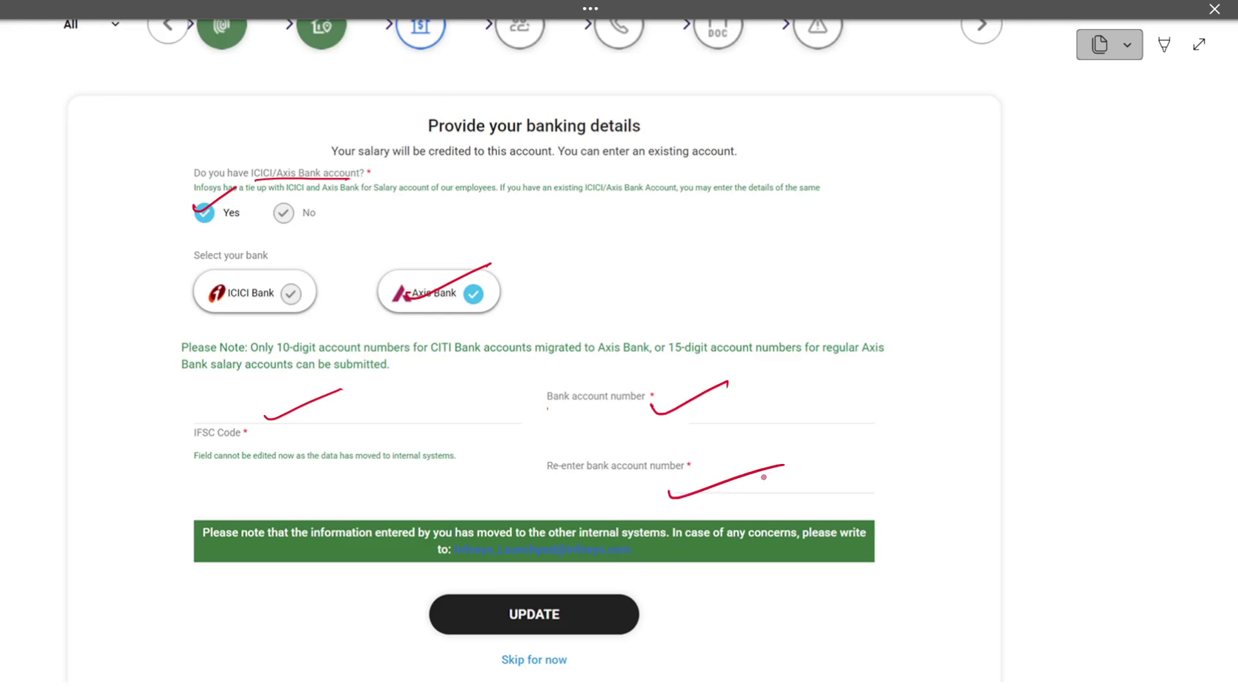
Step: Handwrite "IFSC" beside the banking form and underline it
left_click_drag(976, 255, 973, 282)
mouse_move(999, 253)
left_mouse_down()
mouse_move(996, 275)
mouse_move(1014, 249)
left_mouse_up()
mouse_move(994, 260)
left_mouse_down()
mouse_move(1027, 258)
mouse_move(1020, 265)
left_mouse_up()
left_click_drag(1068, 251, 1065, 264)
left_click_drag(965, 294, 1101, 285)
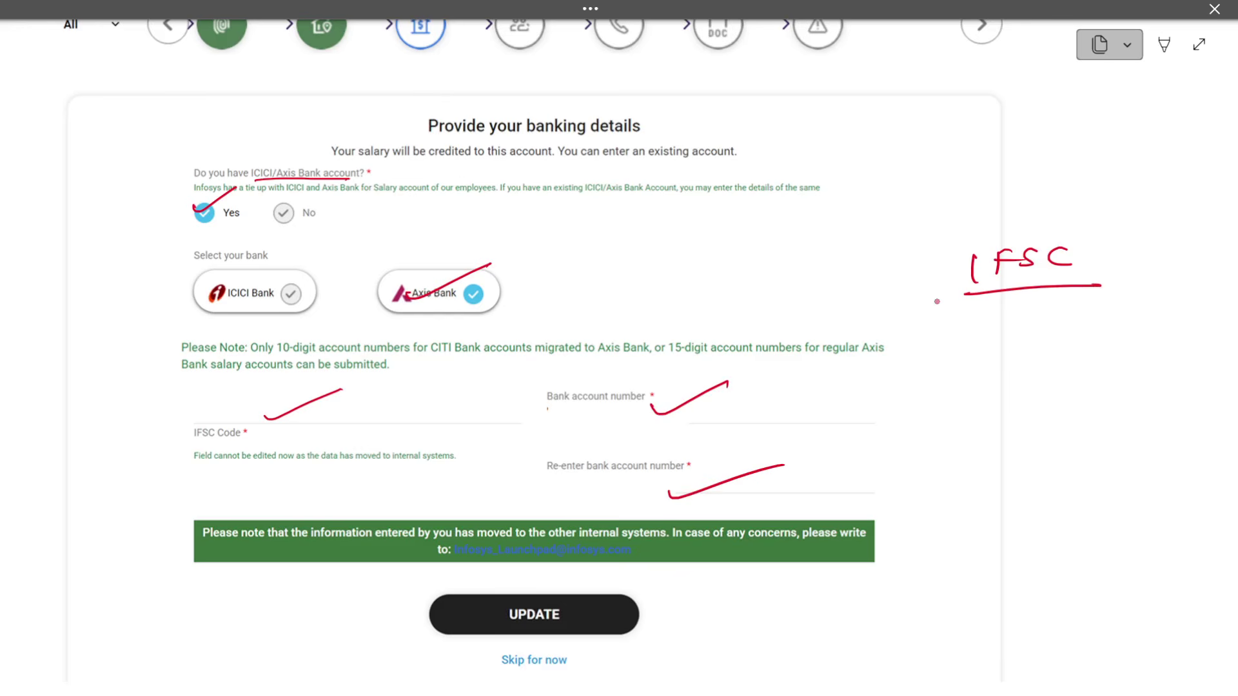
Step: Switch to the browser to show The Humble coder channel's videos page, and return to the Nominee Details notes
scroll(938, 301, "down", 10)
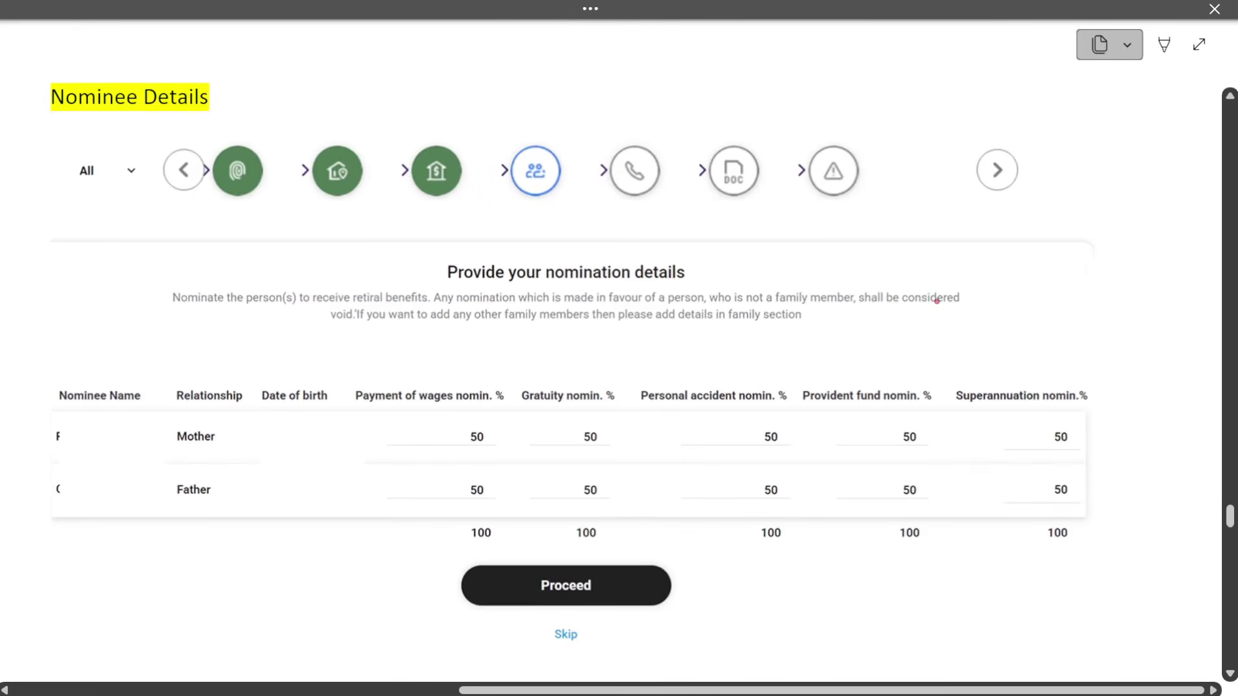
key("alt+Tab")
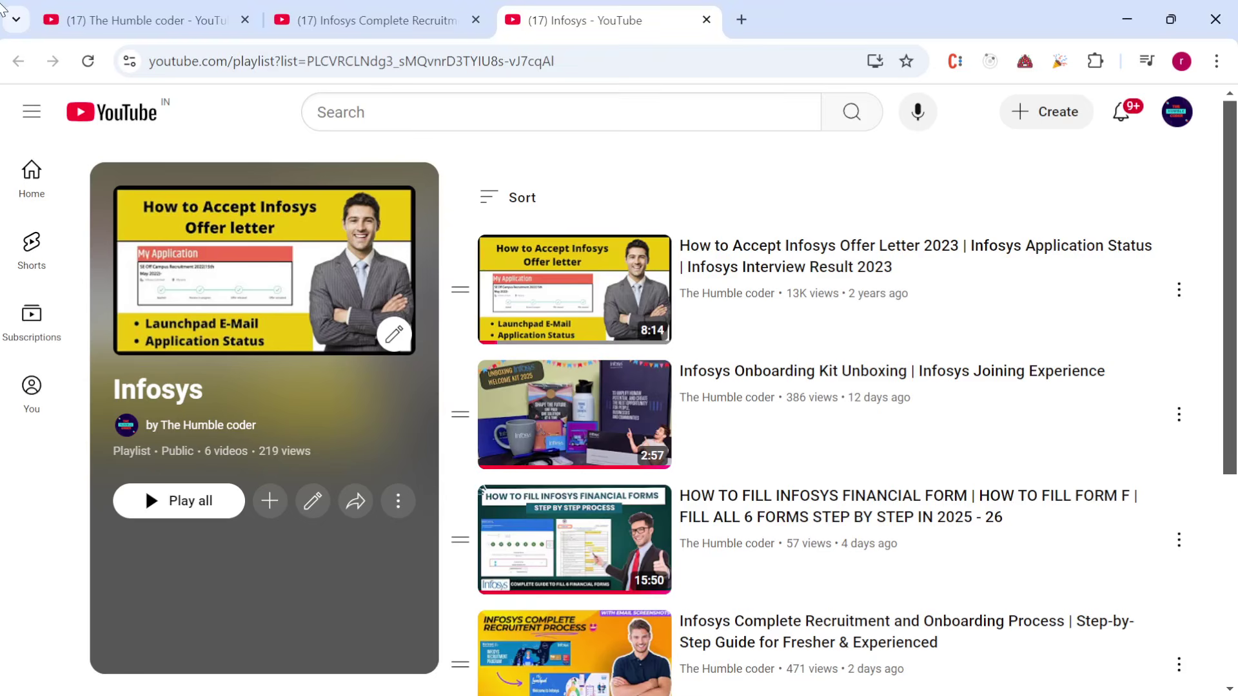
left_click(106, 11)
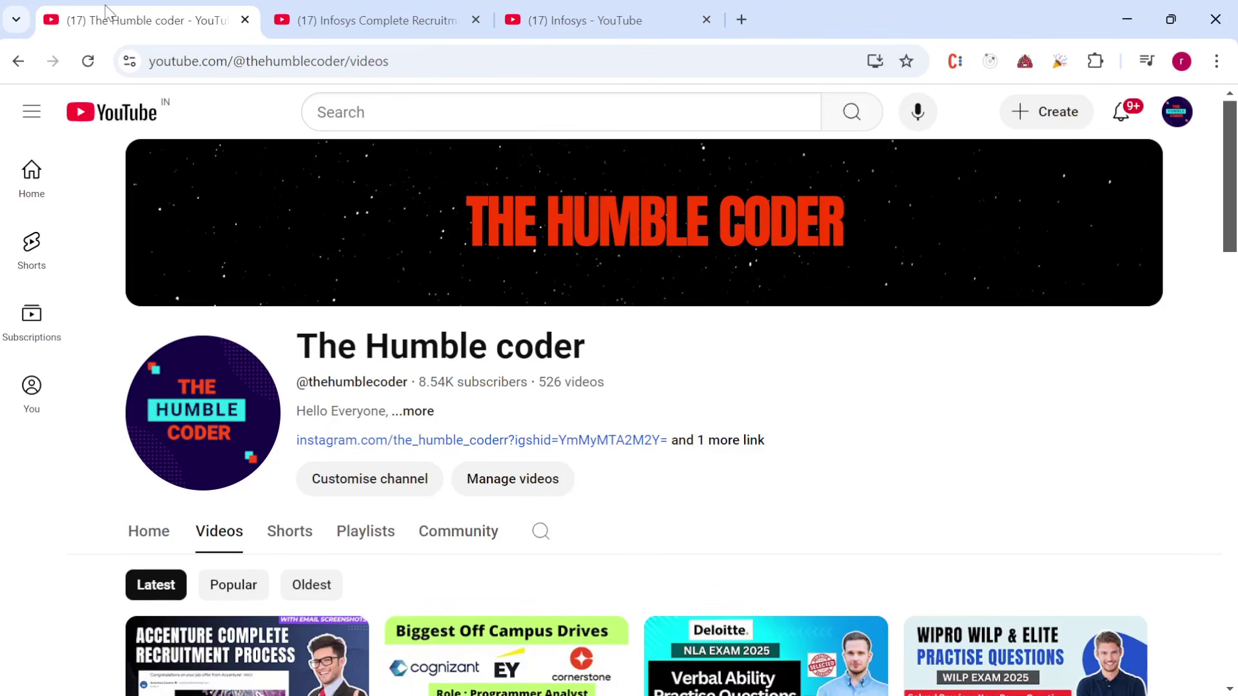
key("alt+Tab")
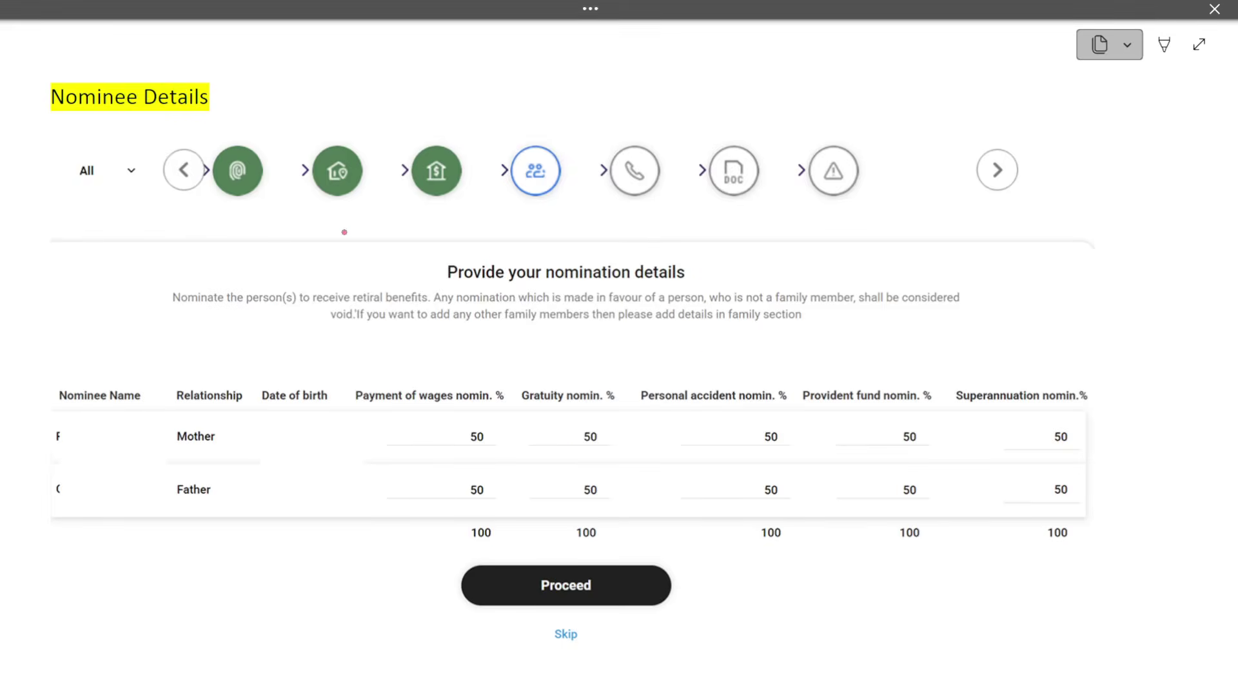
Step: Tick the nominee stage icon and handwrite an arrow with "Mother," beside the nomination form
left_click_drag(526, 152, 595, 117)
left_click_drag(1010, 265, 1039, 263)
mouse_move(1030, 256)
left_mouse_down()
mouse_move(1031, 270)
mouse_move(1110, 244)
mouse_move(1151, 253)
mouse_move(1168, 238)
left_mouse_up()
left_click_drag(1175, 256, 1171, 276)
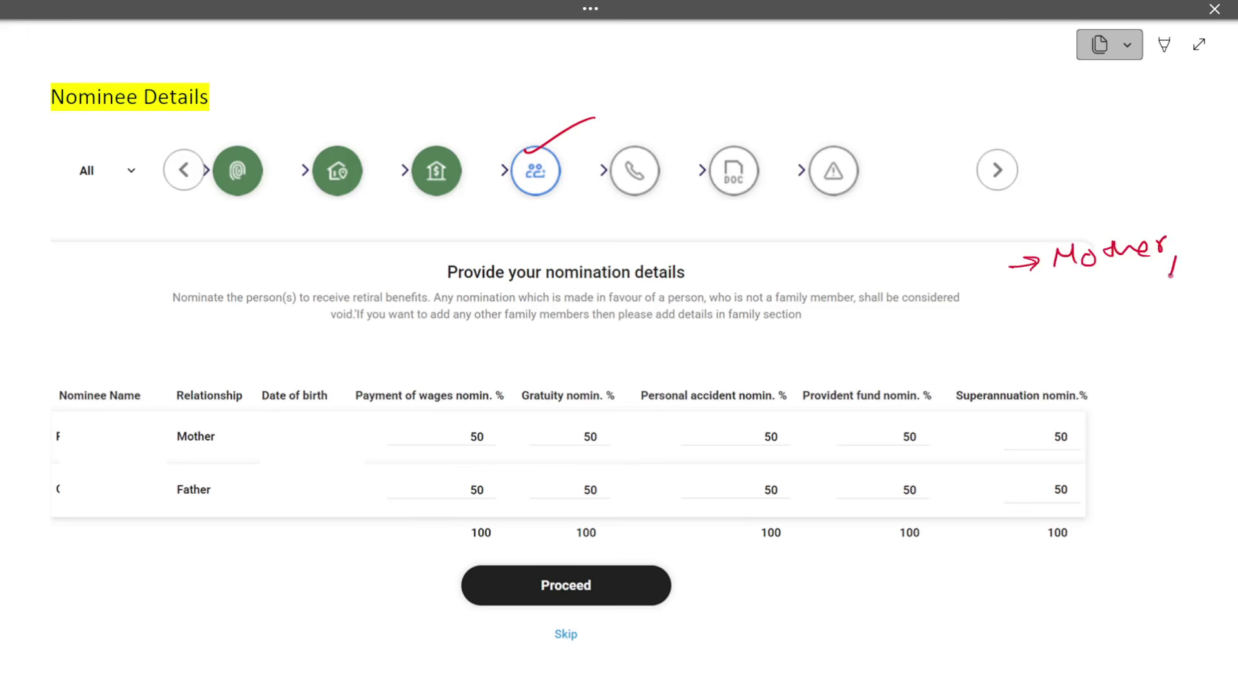
Step: Add "father, sibling" to the handwritten nominee note and draw a box around Mother and father
left_click_drag(1083, 278, 1083, 295)
left_click_drag(1072, 287, 1119, 296)
mouse_move(1125, 279)
left_mouse_down()
mouse_move(1130, 297)
mouse_move(1149, 294)
left_mouse_up()
left_click_drag(1151, 290, 1186, 297)
left_click_drag(1187, 300, 1188, 315)
mouse_move(1119, 317)
left_mouse_down()
mouse_move(1107, 331)
mouse_move(1128, 331)
left_mouse_up()
mouse_move(1136, 308)
left_mouse_down()
mouse_move(1138, 331)
mouse_move(1154, 329)
left_mouse_up()
mouse_move(1160, 308)
left_mouse_down()
mouse_move(1164, 332)
mouse_move(1176, 326)
left_mouse_up()
mouse_move(1179, 319)
left_mouse_down()
mouse_move(1199, 326)
mouse_move(1185, 345)
left_mouse_up()
mouse_move(1044, 232)
left_mouse_down()
mouse_move(1187, 220)
mouse_move(1072, 299)
mouse_move(1046, 233)
left_mouse_up()
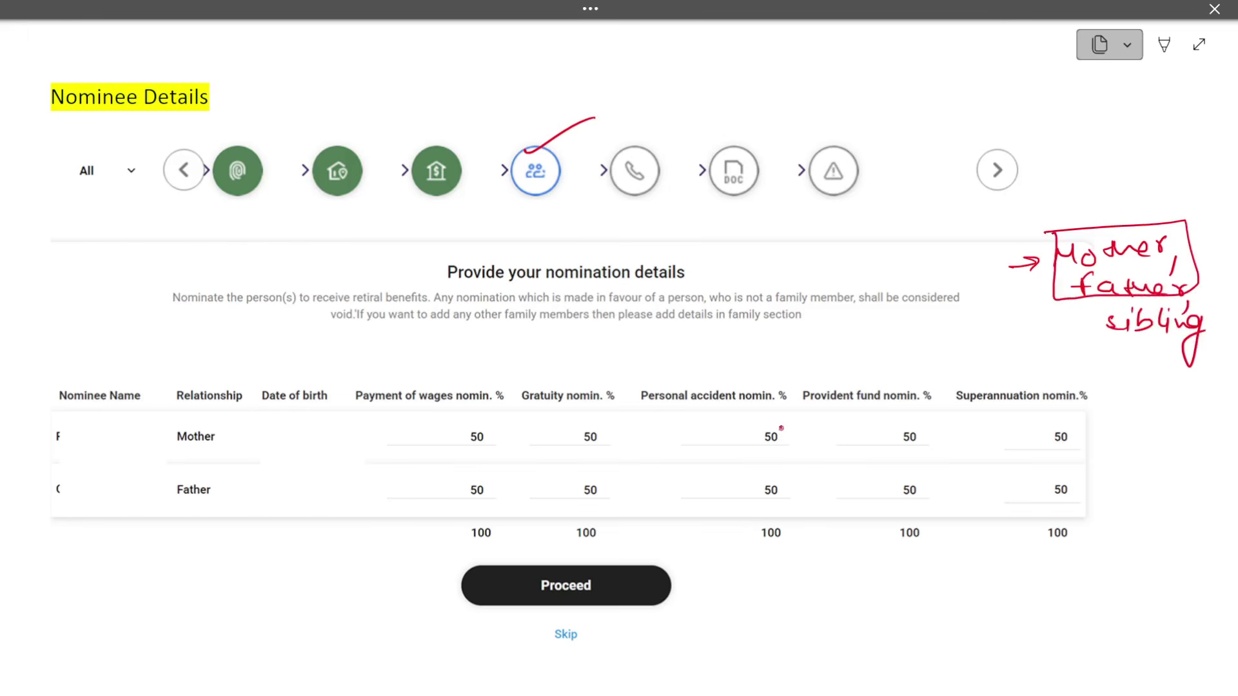
Step: Tick both parents' personal accident percentages and circle the 100 total under all five nomination columns
left_click_drag(781, 431, 830, 403)
left_click_drag(787, 481, 828, 461)
mouse_move(801, 514)
left_mouse_down()
mouse_move(768, 560)
mouse_move(795, 515)
left_mouse_up()
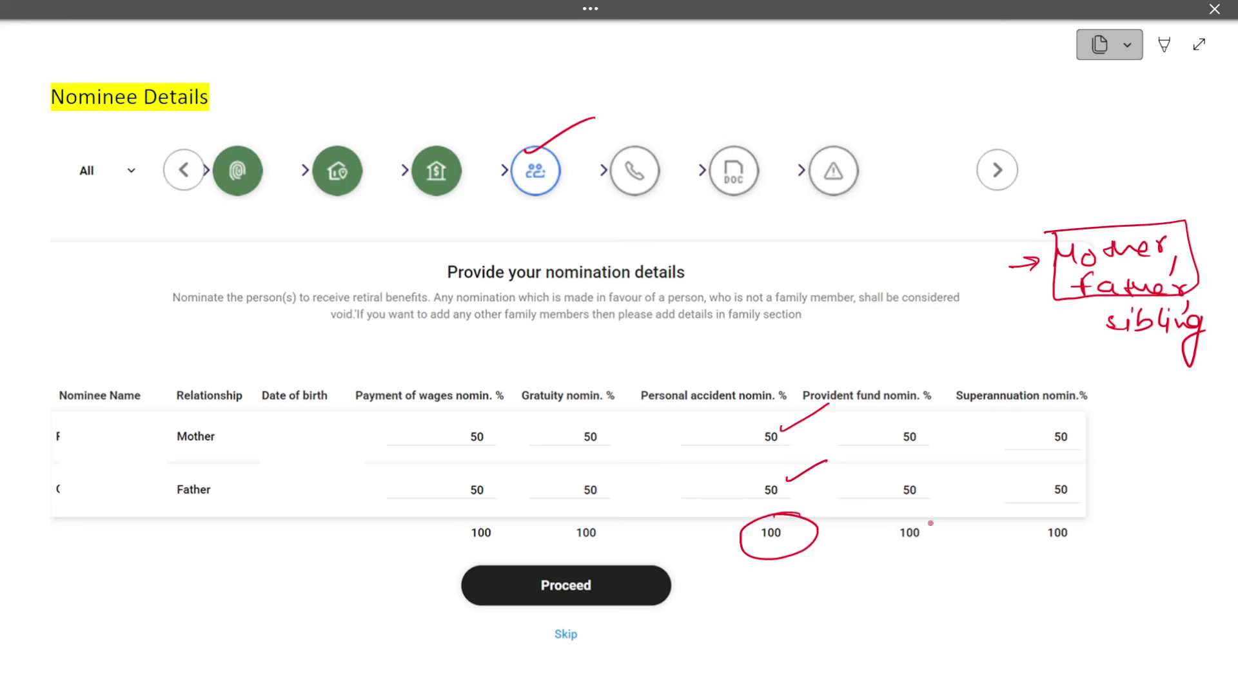
mouse_move(939, 512)
left_mouse_down()
mouse_move(952, 516)
mouse_move(929, 513)
left_mouse_up()
mouse_move(1040, 509)
left_mouse_down()
mouse_move(1078, 513)
mouse_move(1058, 509)
left_mouse_up()
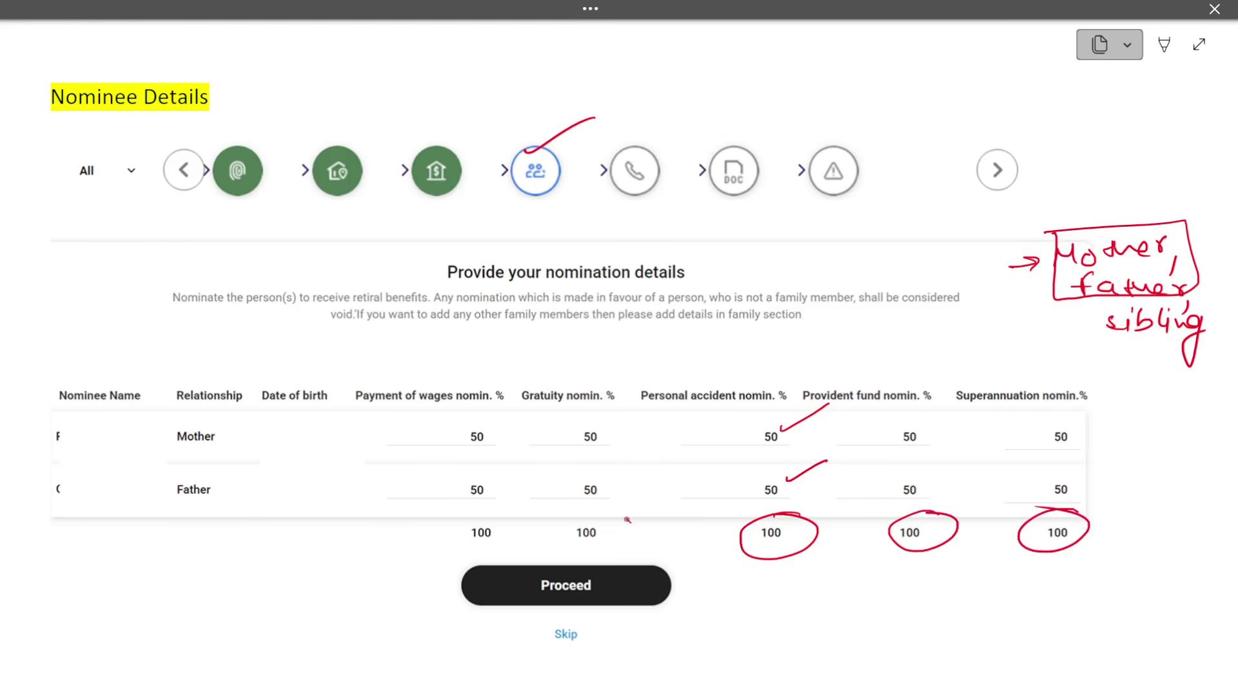
left_click_drag(628, 520, 588, 514)
left_click_drag(496, 517, 508, 521)
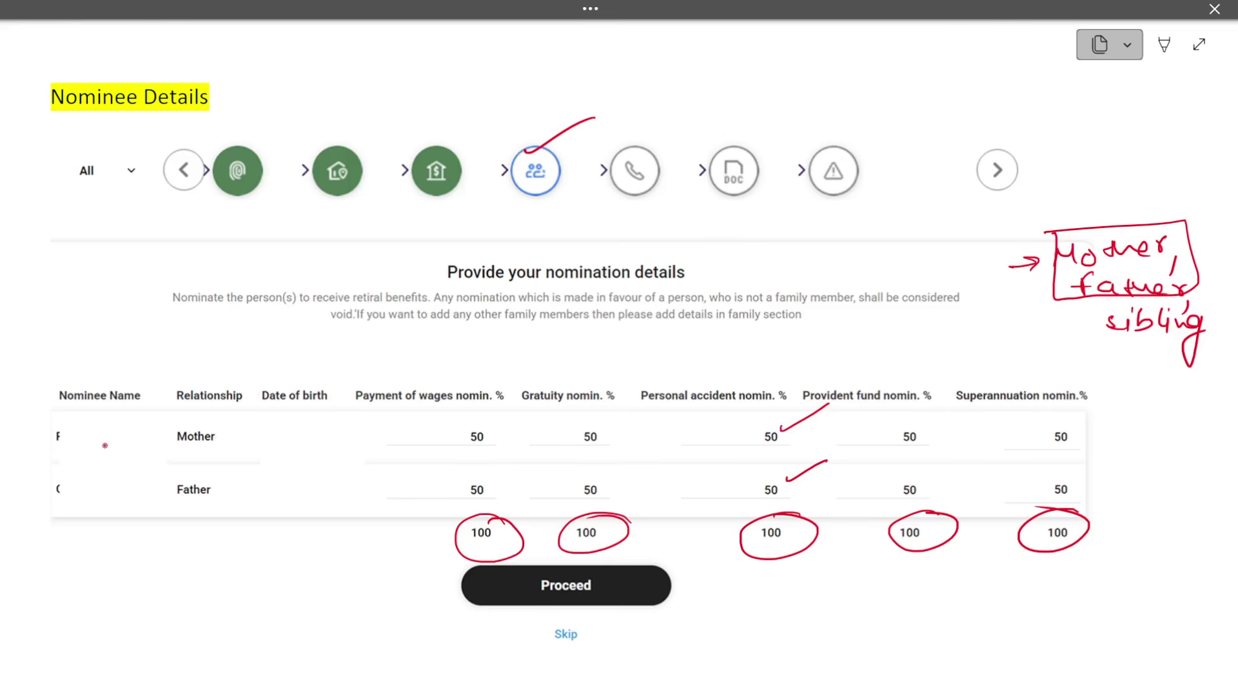
Step: Tick the Nominee Name and Date of birth entries in the Mother and Father rows
left_click_drag(102, 447, 151, 419)
left_click_drag(95, 492, 119, 479)
left_click_drag(269, 445, 318, 426)
left_click_drag(278, 499, 323, 480)
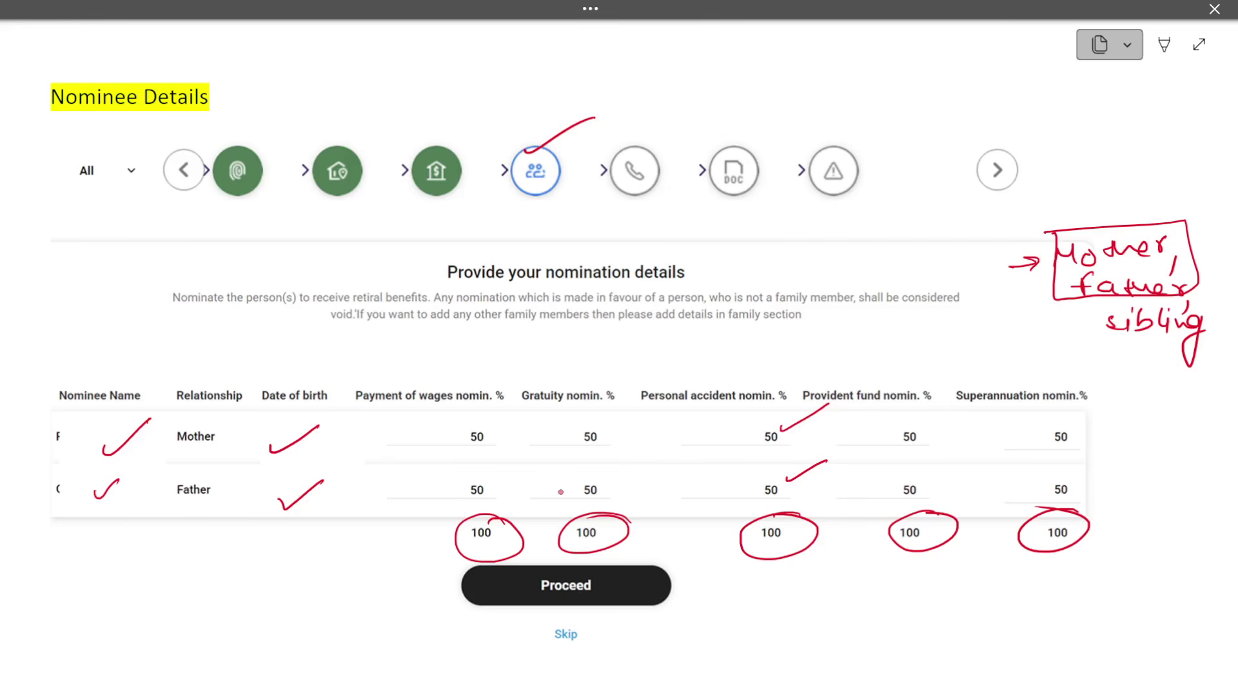
Step: Draw a box around the Emergency Contact Number field in the Contact Details screenshot
scroll(561, 492, "down", 10)
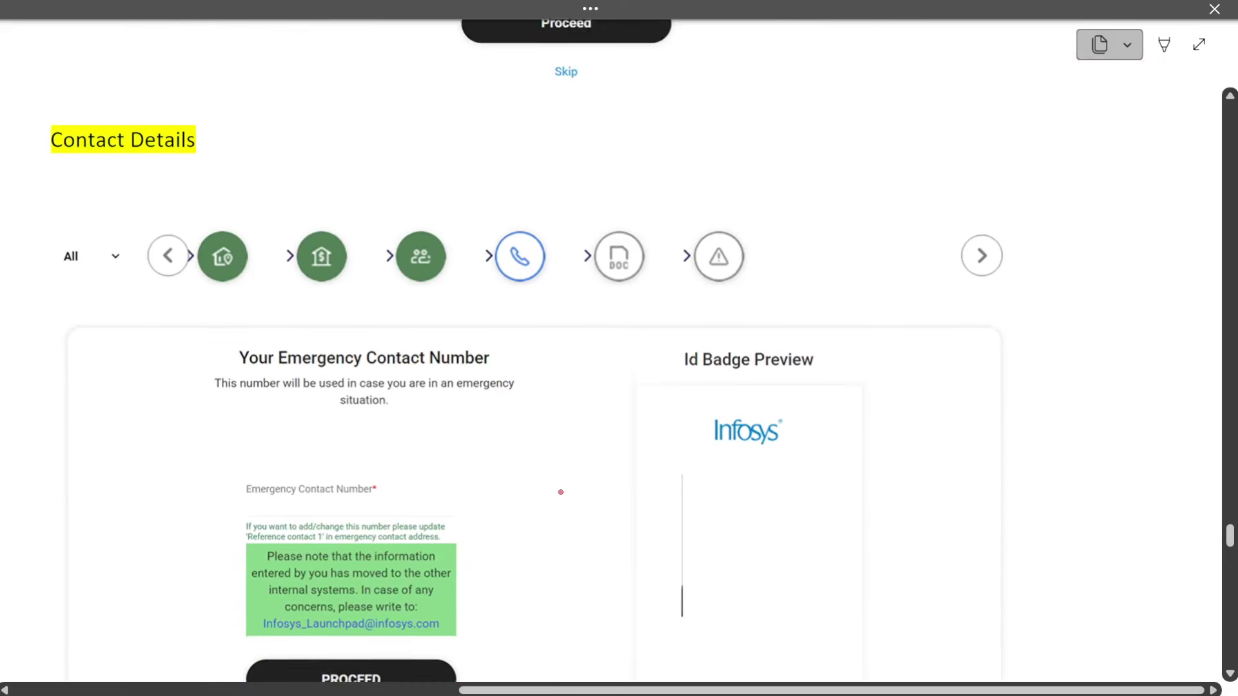
scroll(561, 492, "down", 1)
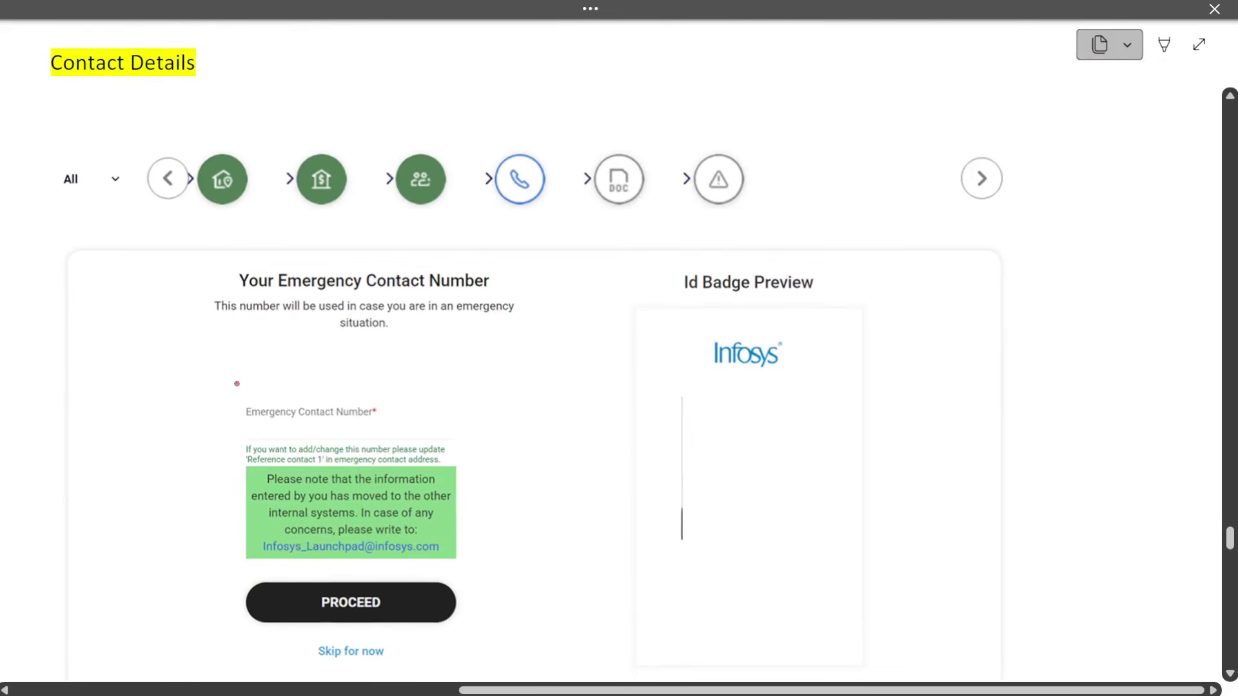
mouse_move(236, 384)
left_mouse_down()
mouse_move(453, 353)
mouse_move(458, 421)
mouse_move(212, 437)
left_mouse_up()
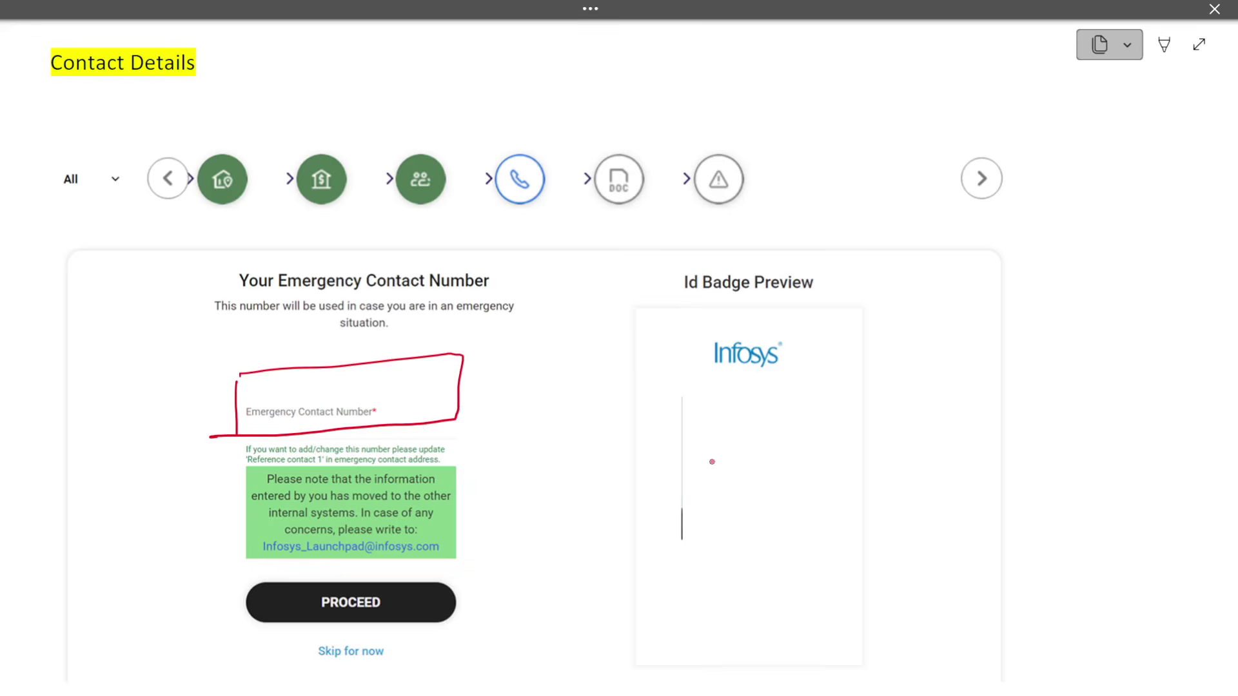
Step: Draw a box around the blank area below the logo in the Id Badge Preview and tick Proceed
scroll(482, 492, "down", 2)
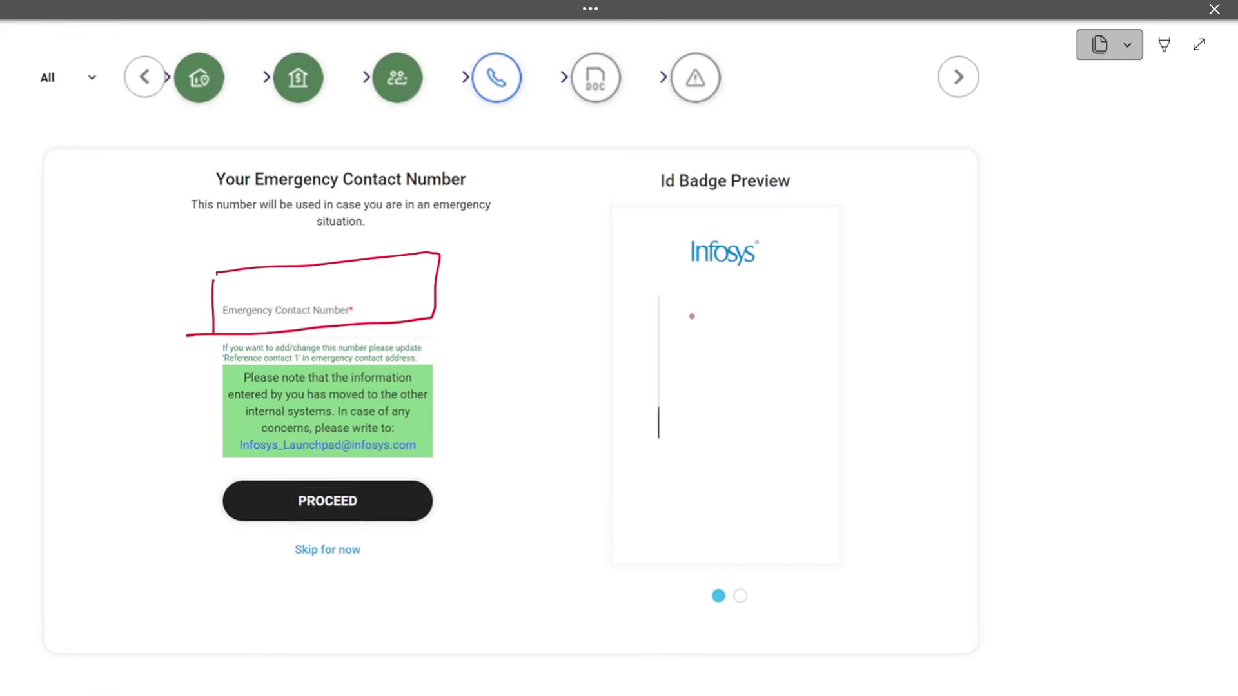
mouse_move(648, 295)
left_mouse_down()
mouse_move(777, 295)
mouse_move(768, 411)
mouse_move(649, 431)
mouse_move(645, 294)
left_mouse_up()
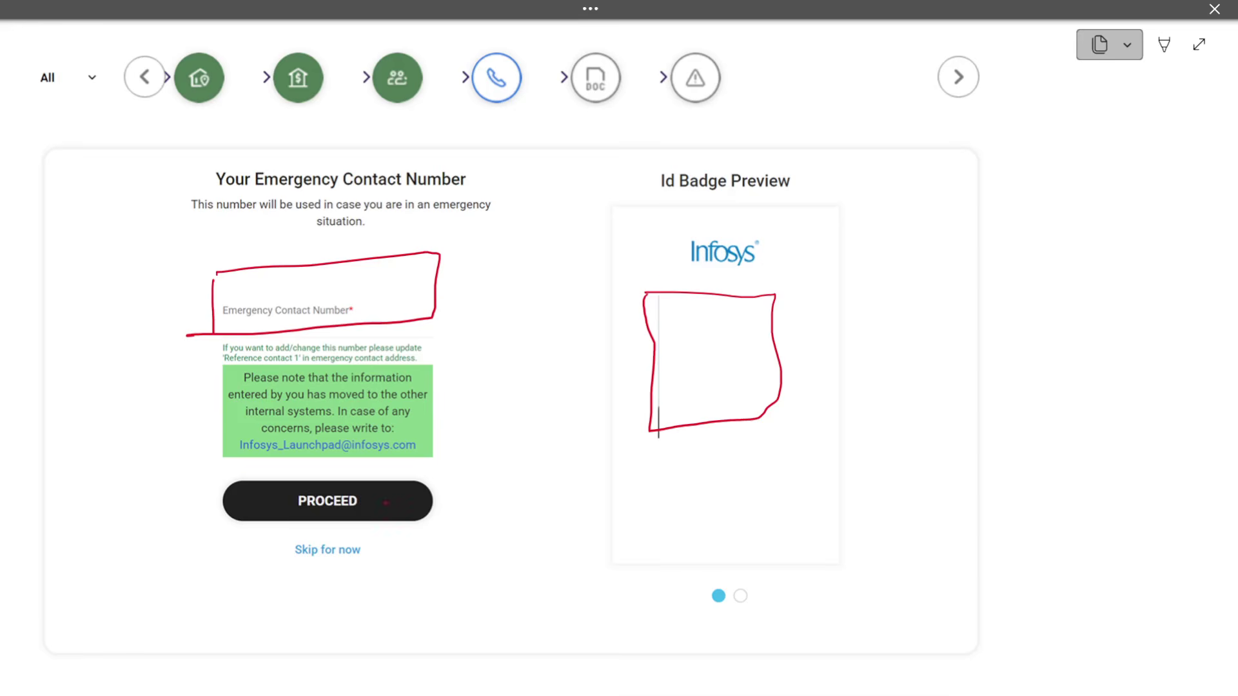
left_click_drag(386, 503, 487, 459)
Step: Underline the Financial Forms section title and form entry, and circle that entry's download and plus icons
scroll(407, 470, "down", 8)
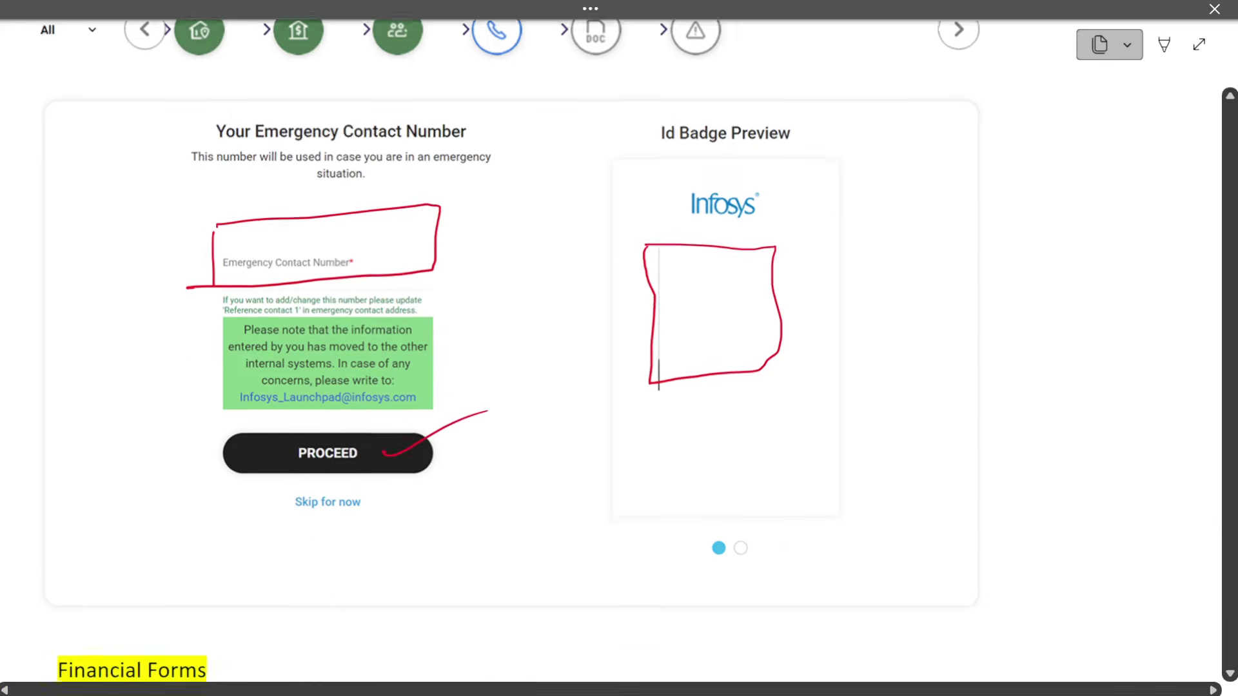
scroll(406, 469, "down", 4)
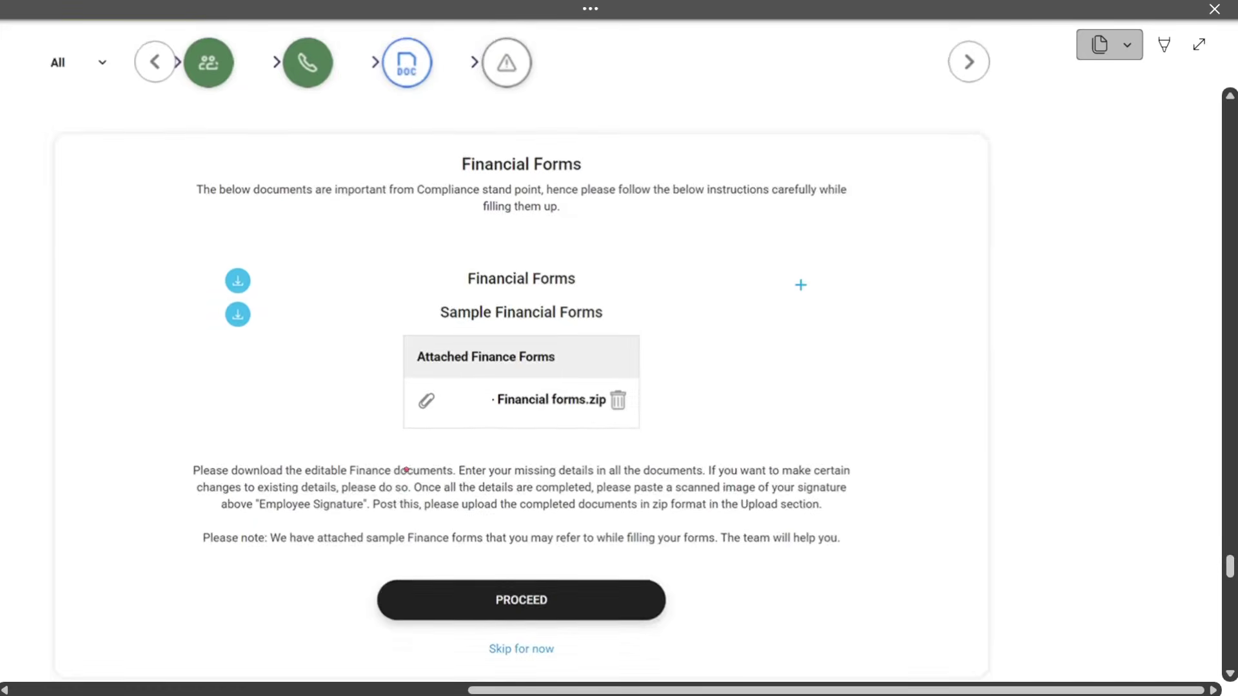
scroll(406, 469, "up", 2)
scroll(406, 470, "down", 1)
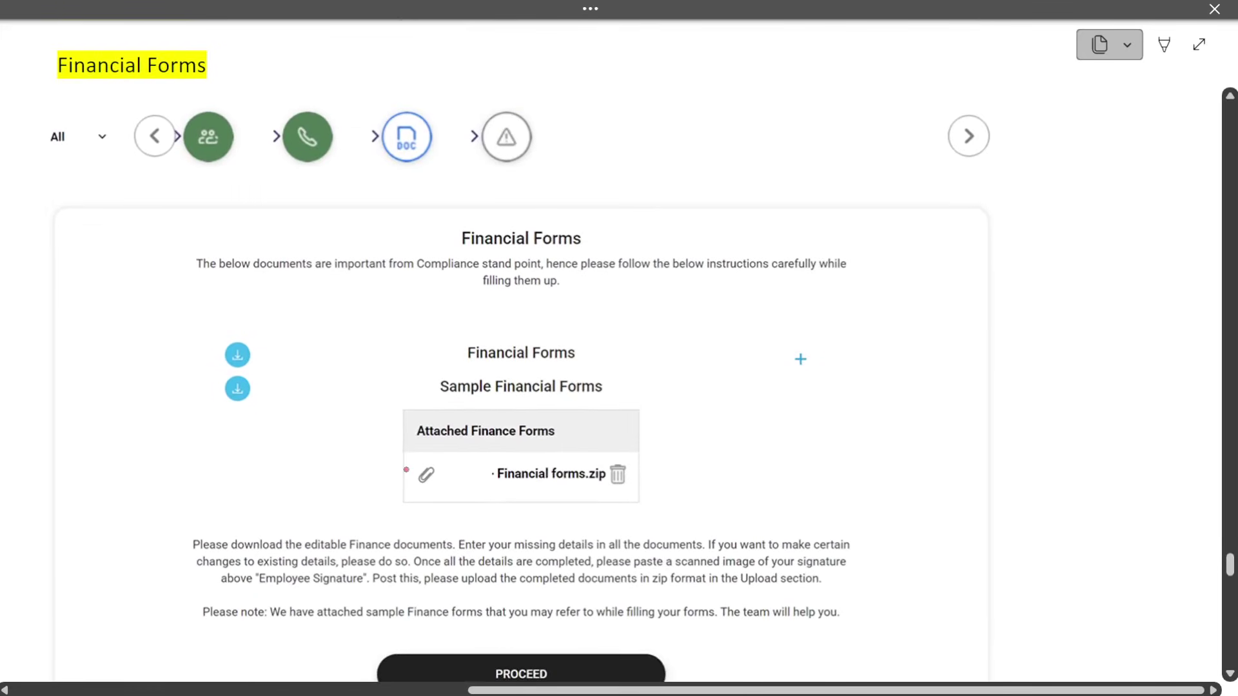
left_click_drag(66, 82, 228, 76)
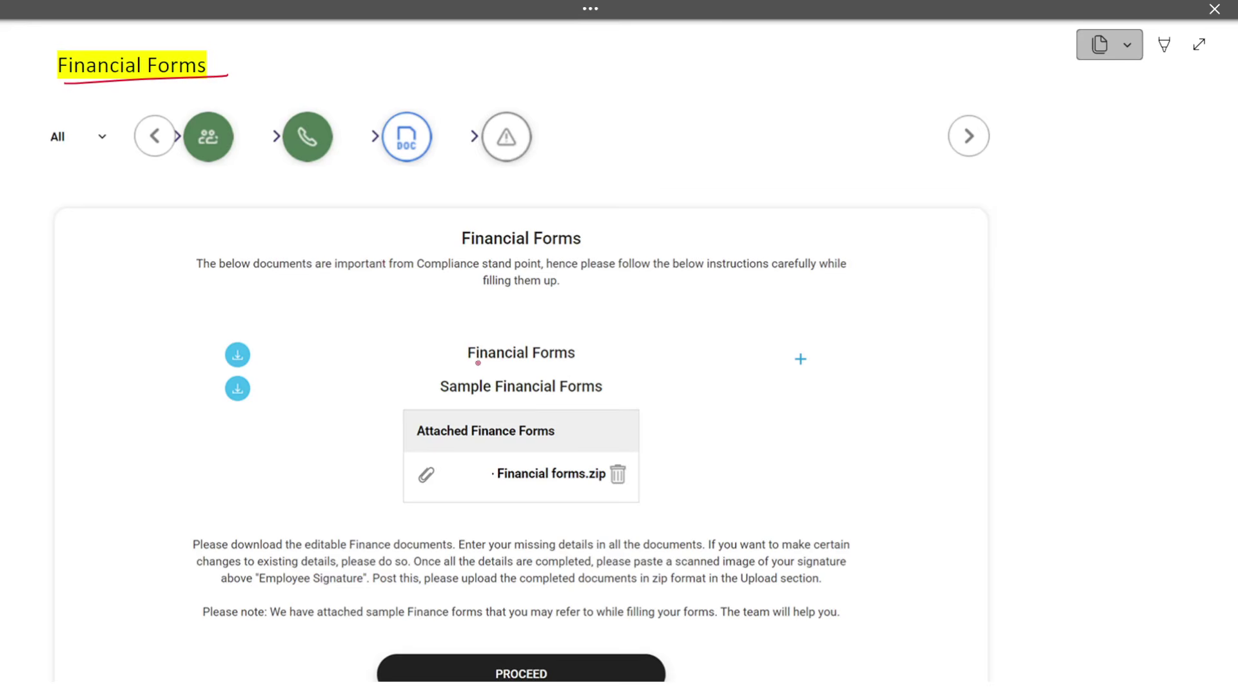
left_click_drag(474, 365, 564, 365)
mouse_move(249, 340)
left_mouse_down()
mouse_move(229, 341)
mouse_move(248, 337)
left_mouse_up()
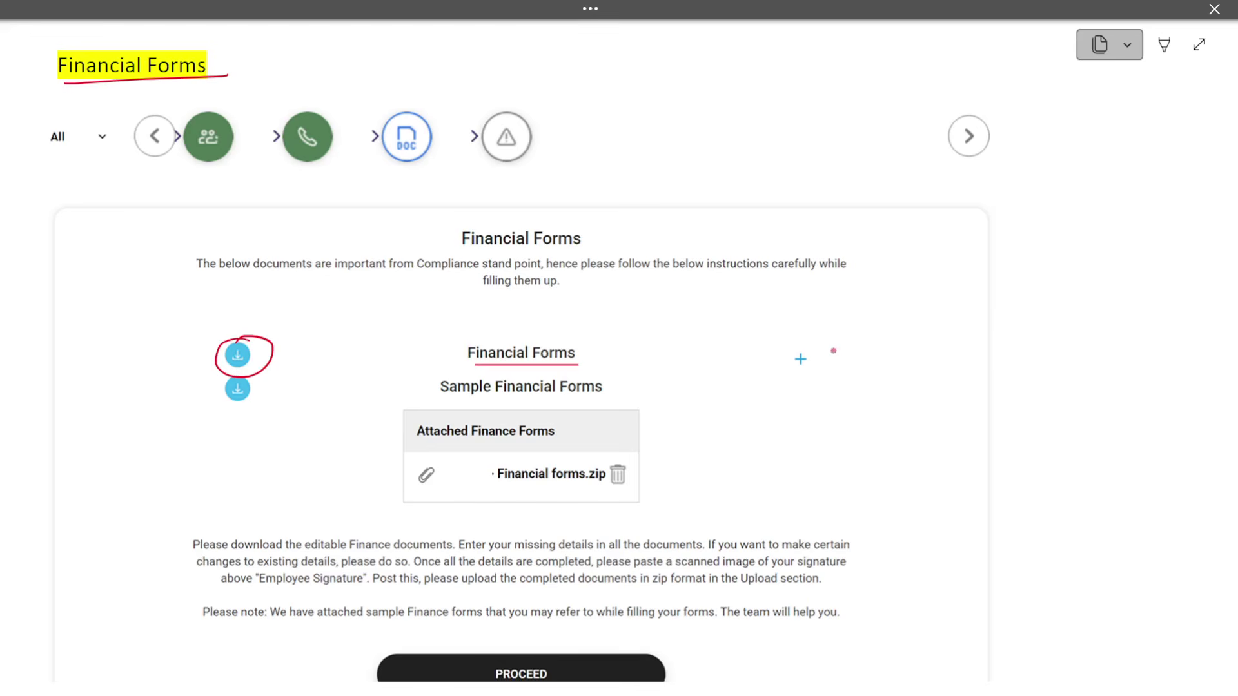
mouse_move(826, 342)
left_mouse_down()
mouse_move(824, 356)
mouse_move(825, 342)
left_mouse_up()
Step: Tick the thumbnail of the Infosys financial forms video below Statutory Forms and underline both lines of its title
scroll(765, 373, "down", 5)
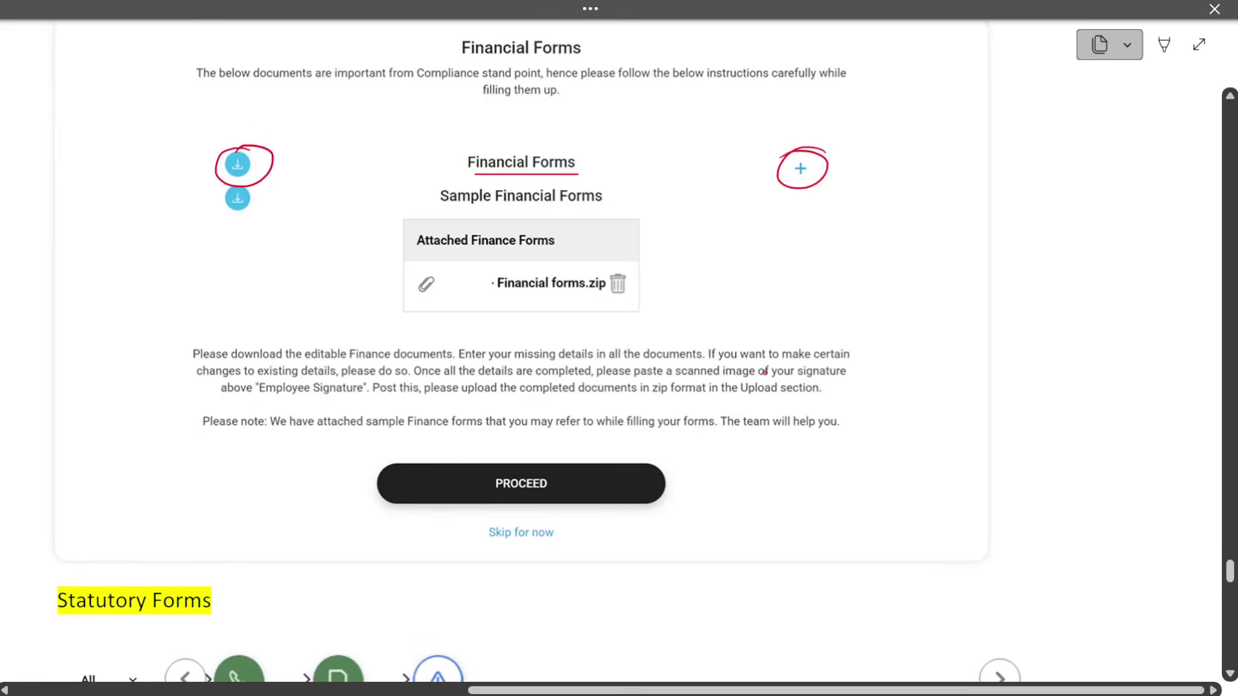
scroll(764, 372, "up", 3)
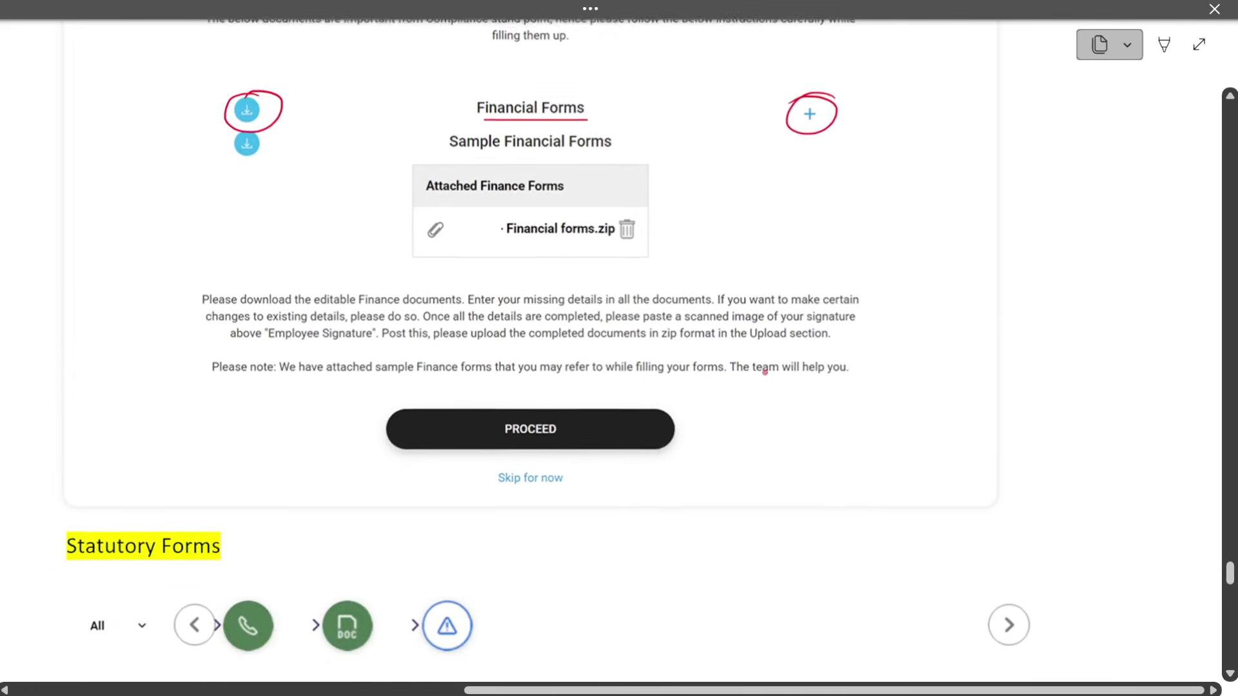
scroll(765, 372, "down", 10)
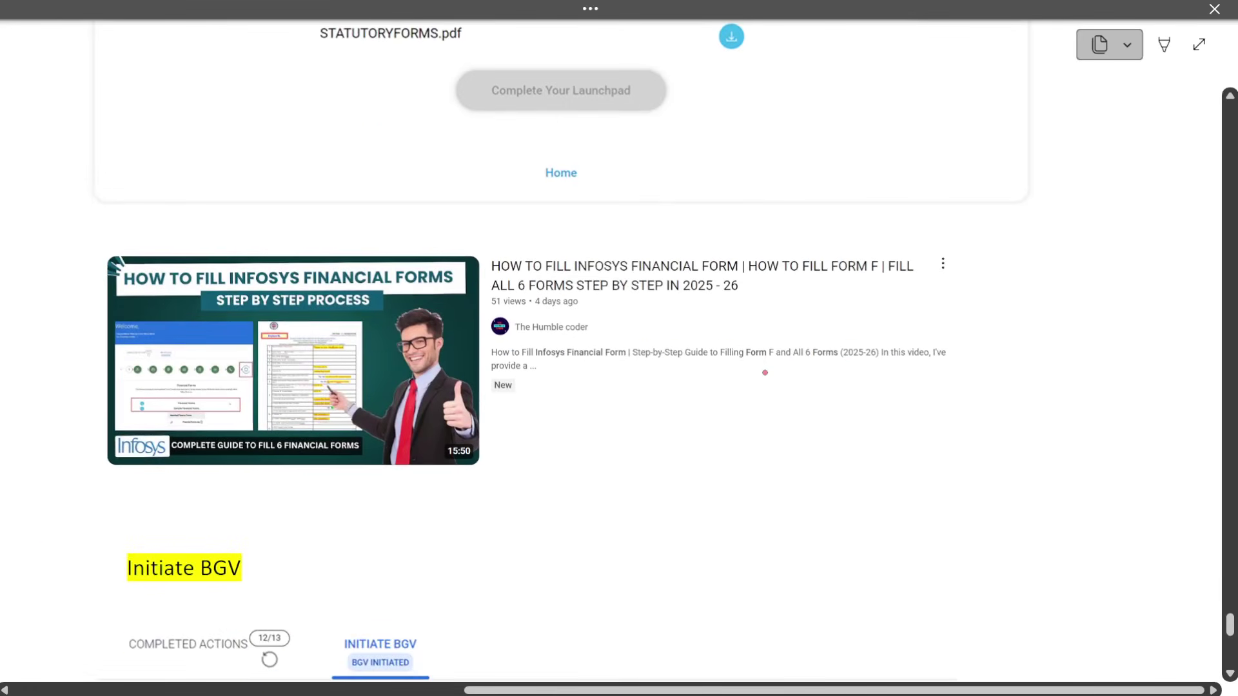
left_click_drag(63, 302, 167, 241)
left_click_drag(646, 277, 926, 266)
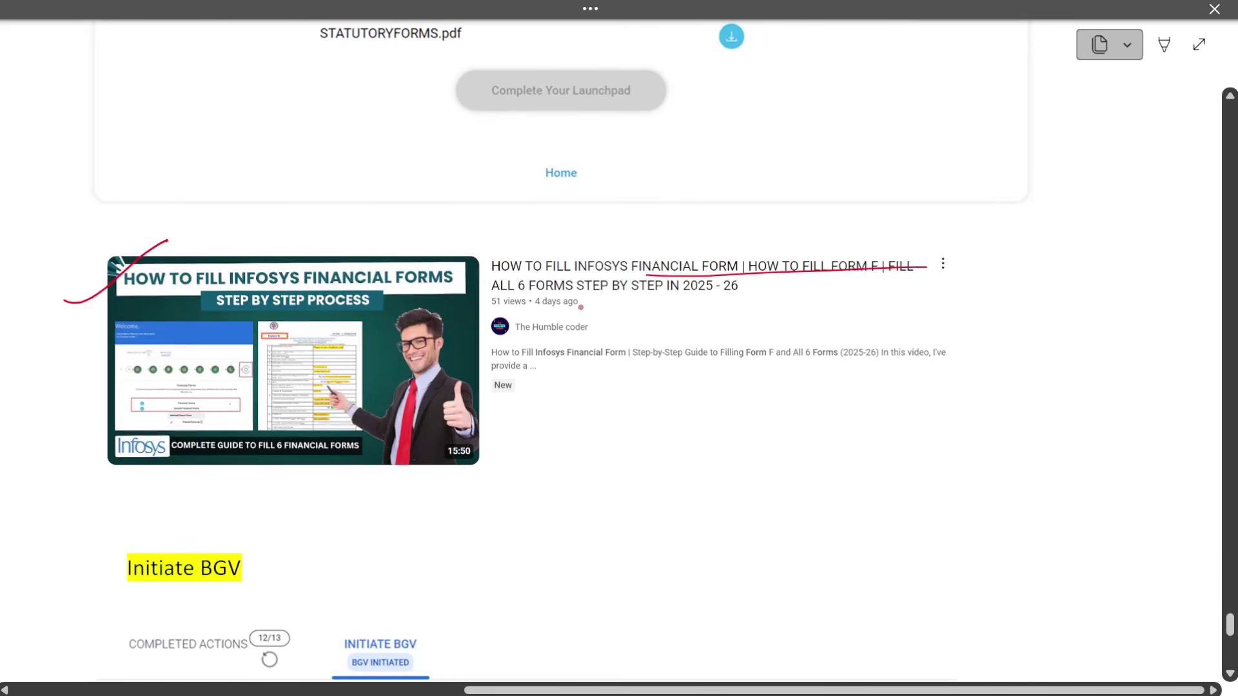
left_click_drag(523, 300, 651, 305)
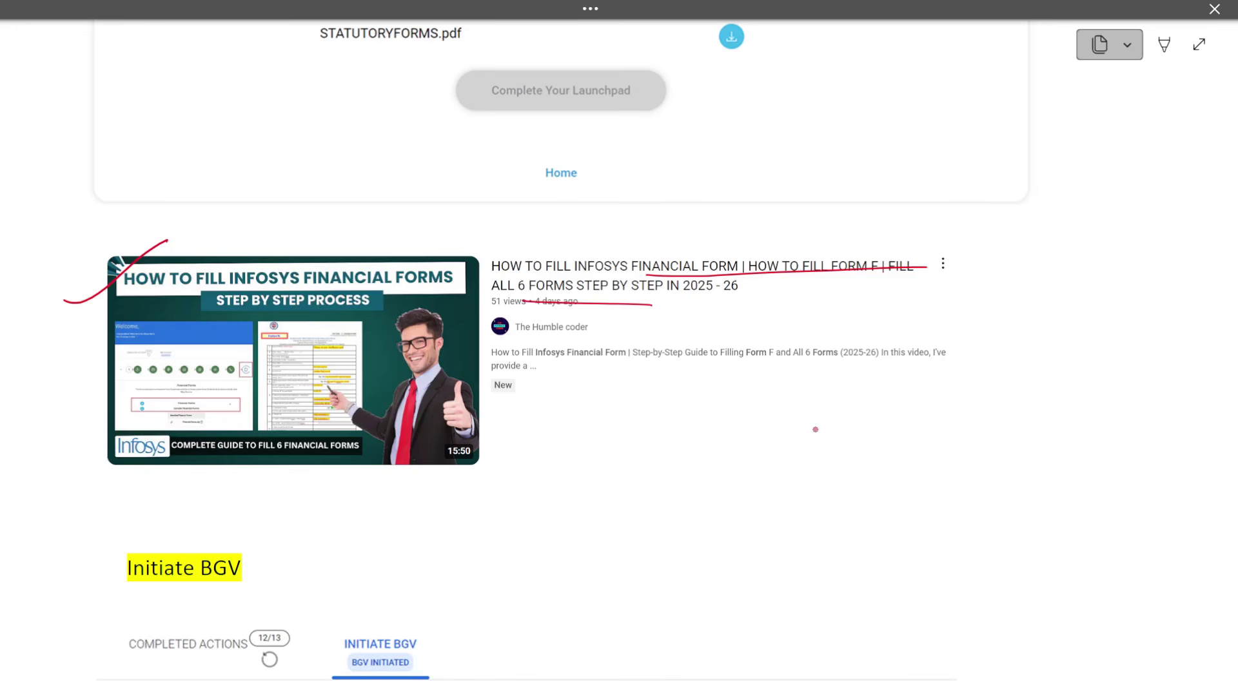
Step: Switch to the browser to show the Infosys recruitment video and the financial forms video in the Infosys playlist, and return to the notes
key("alt+Tab")
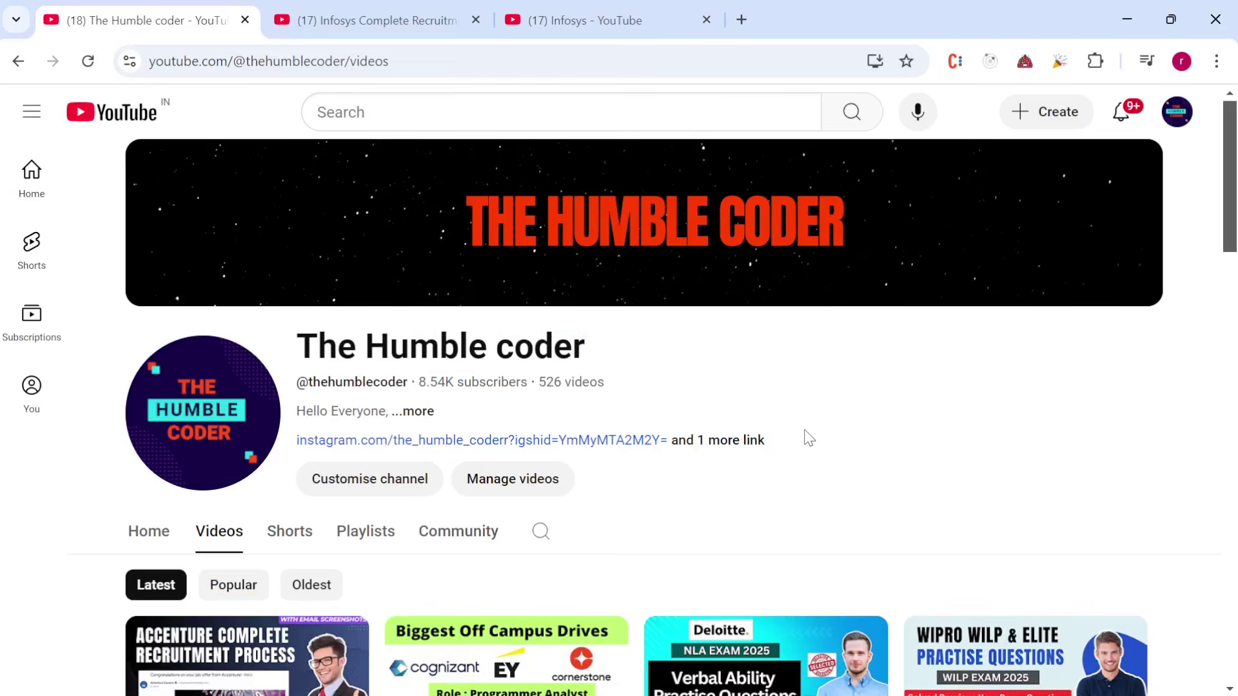
left_click(416, 17)
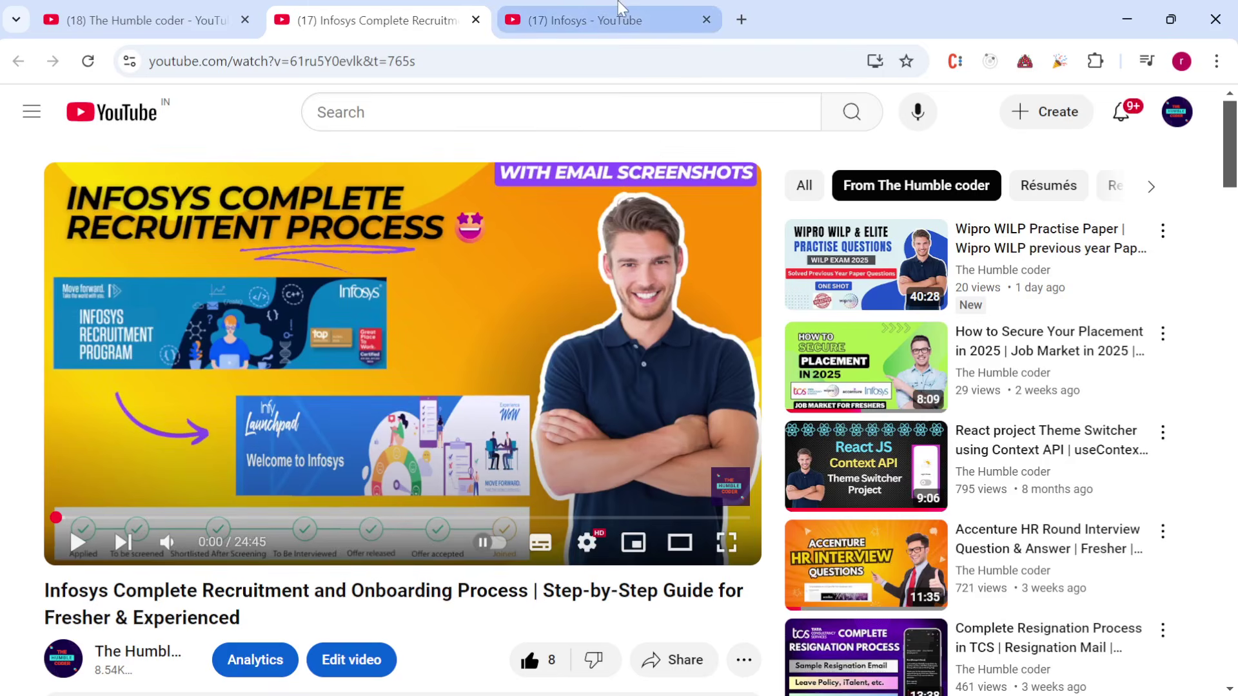
left_click(621, 9)
scroll(926, 573, "down", 3)
scroll(839, 530, "up", 1)
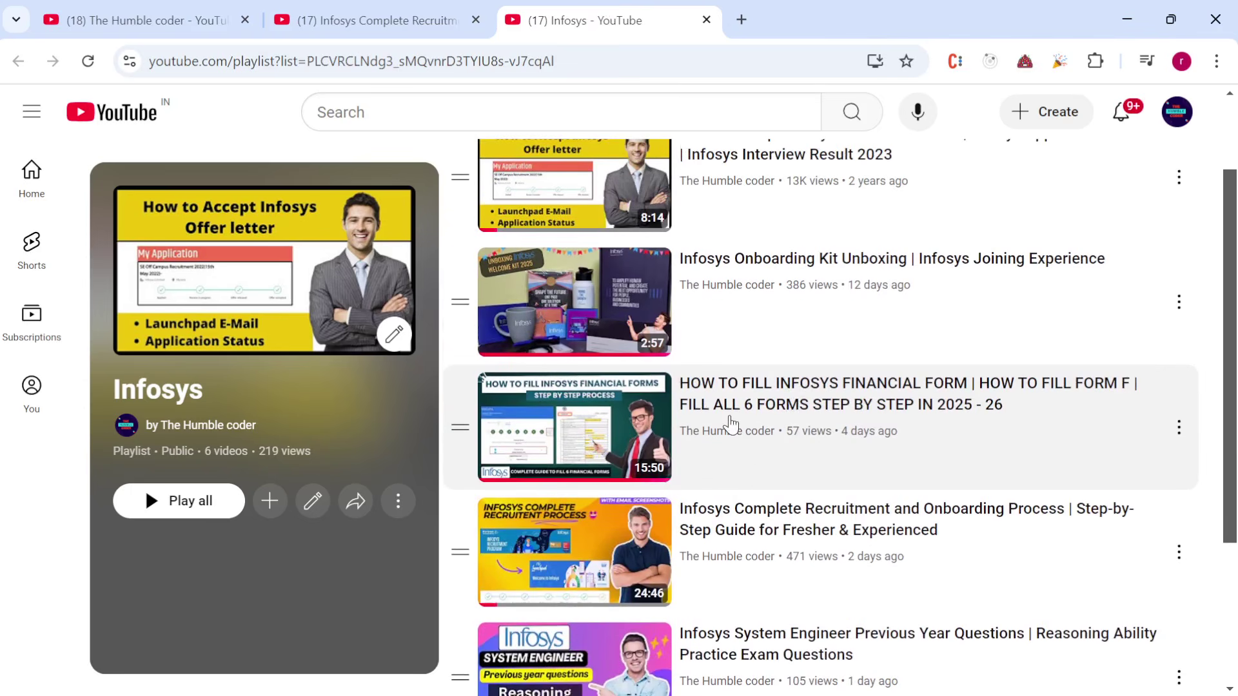
key("alt+Tab")
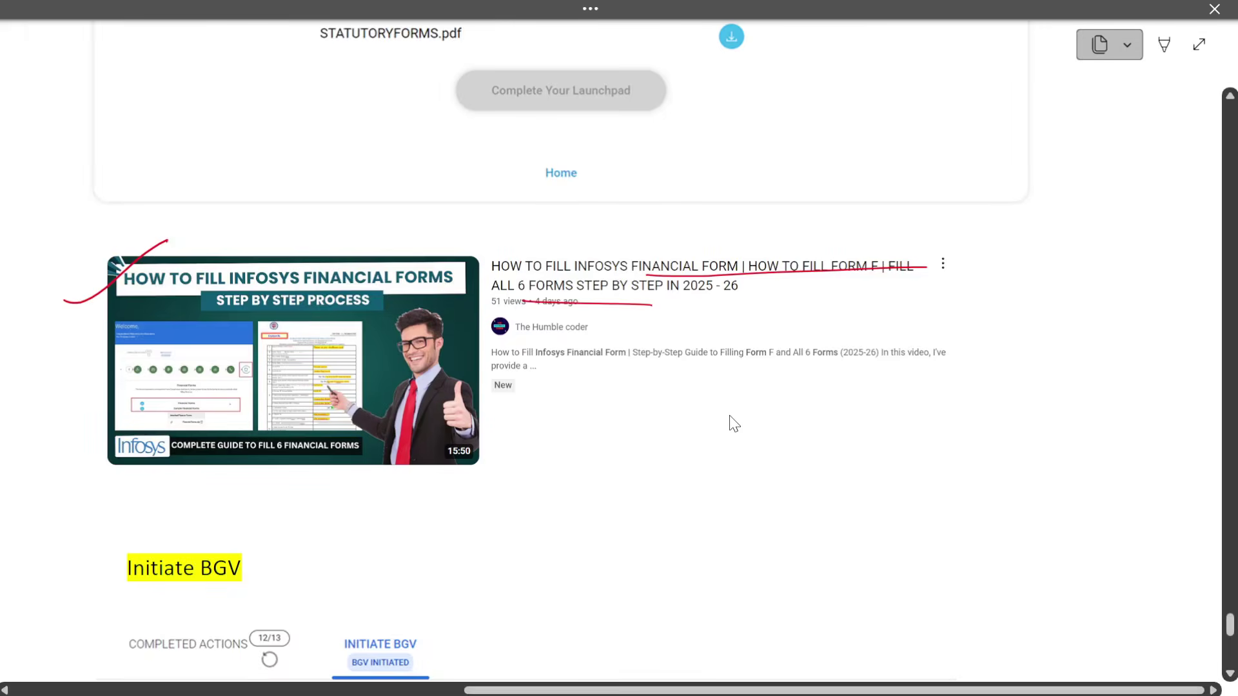
Step: Tick Privacy Statement in the Statutory Form screenshot and circle the green check marks of the first five forms
scroll(734, 424, "up", 20)
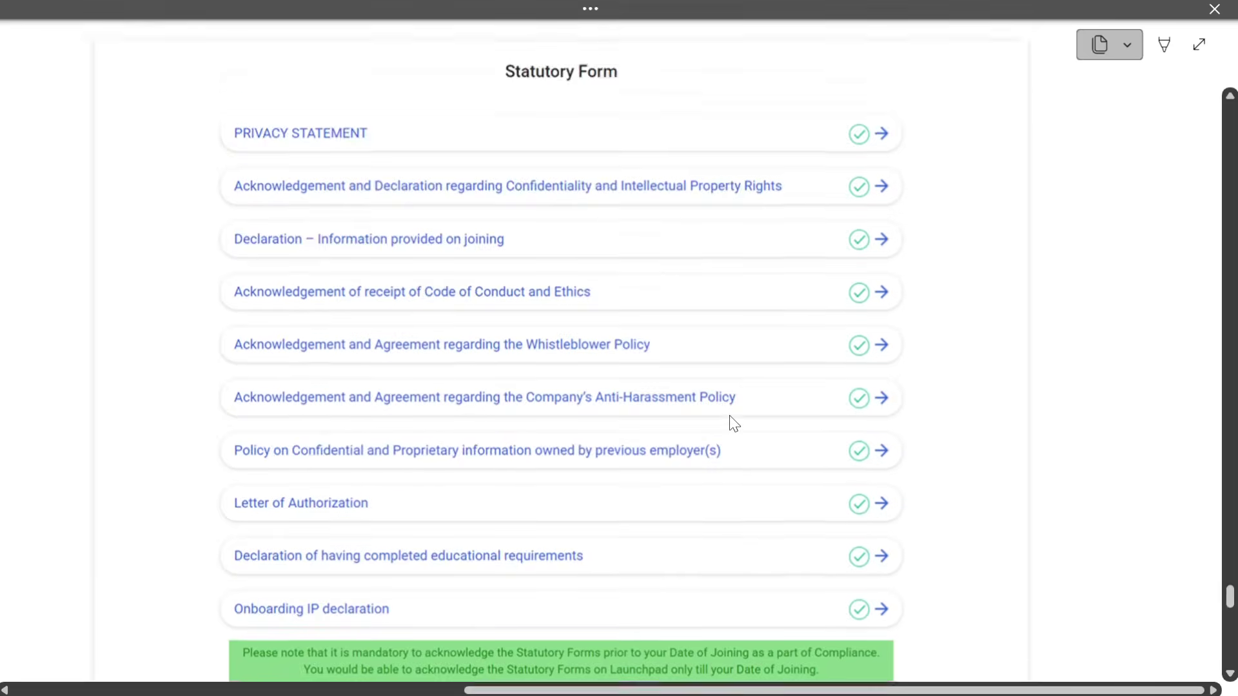
scroll(734, 423, "up", 6)
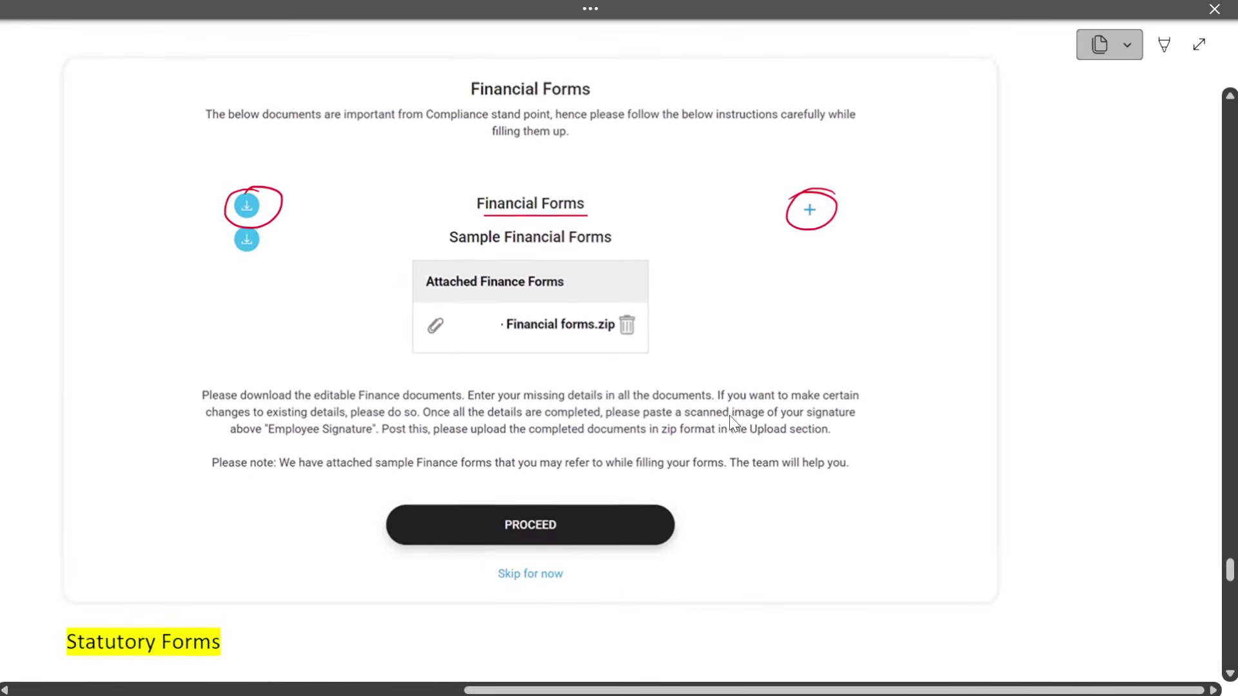
scroll(730, 417, "down", 9)
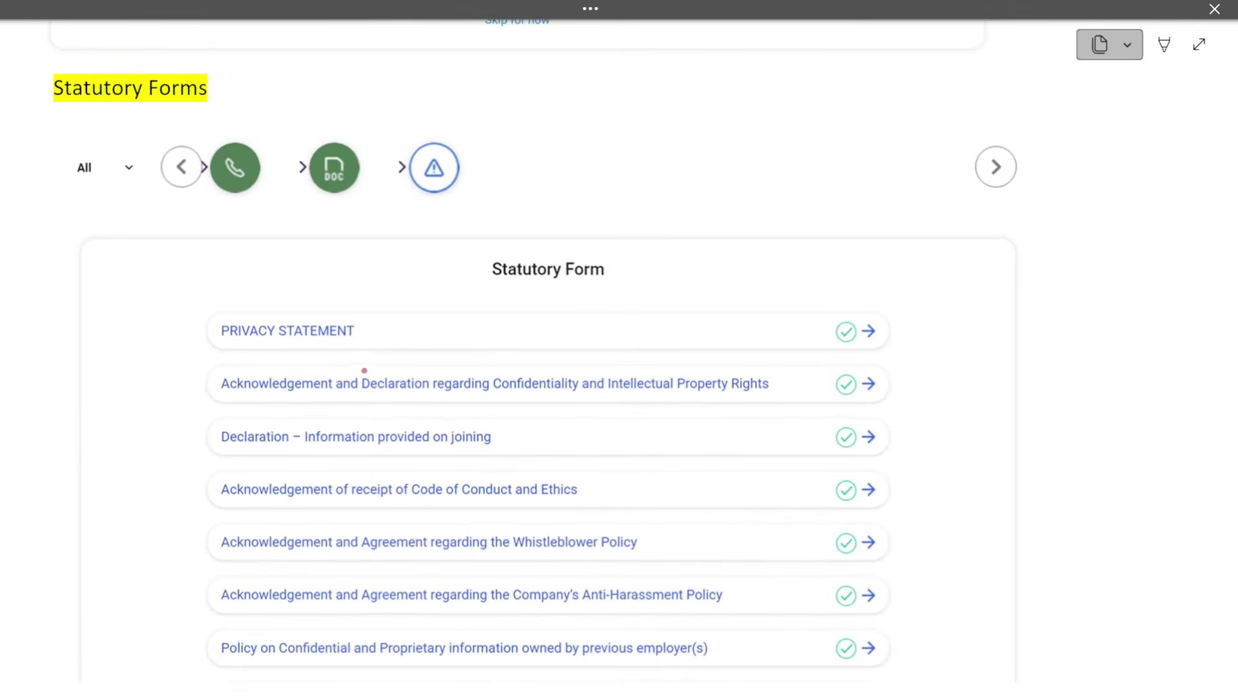
scroll(364, 372, "down", 2)
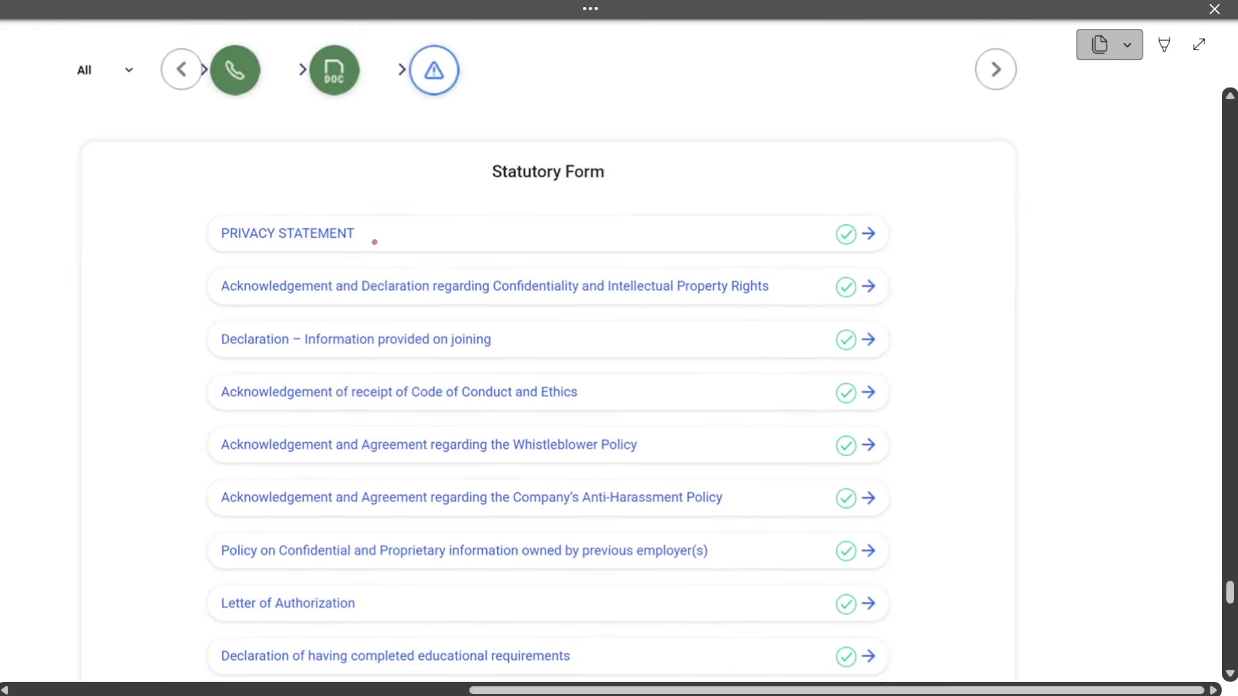
left_click_drag(204, 234, 268, 208)
mouse_move(835, 214)
left_mouse_down()
mouse_move(833, 255)
mouse_move(847, 210)
left_mouse_up()
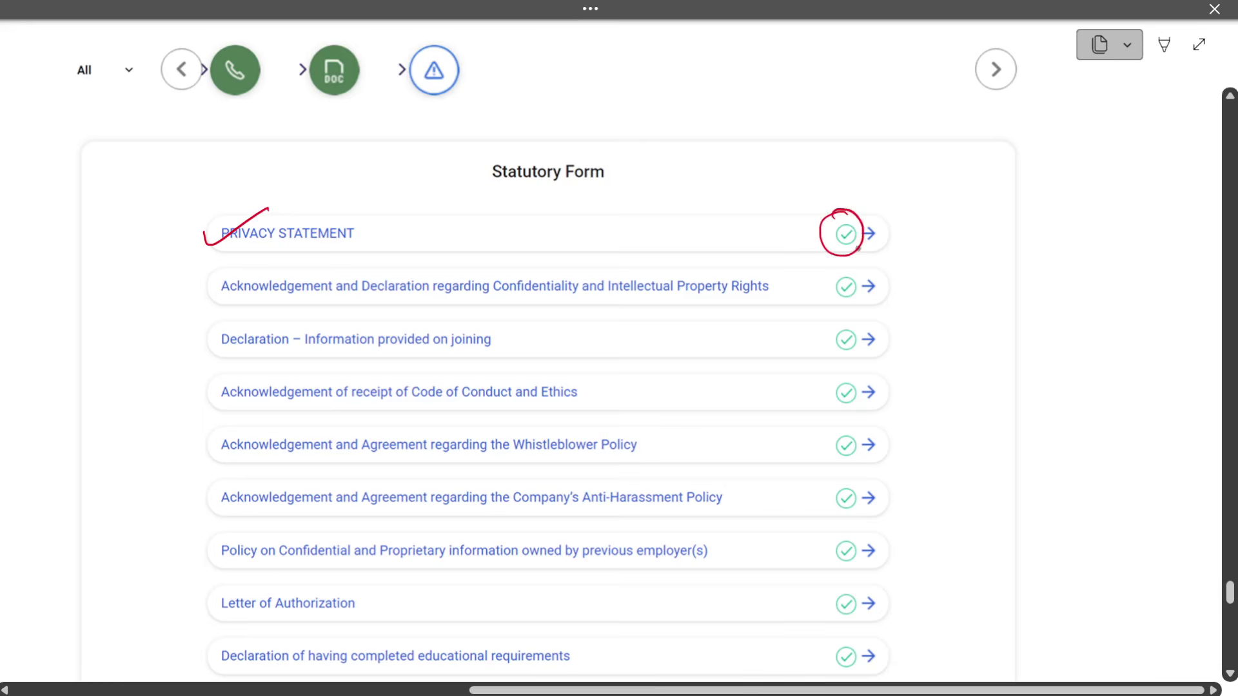
mouse_move(848, 271)
left_mouse_down()
mouse_move(832, 416)
mouse_move(861, 376)
left_mouse_up()
left_click_drag(861, 424, 881, 438)
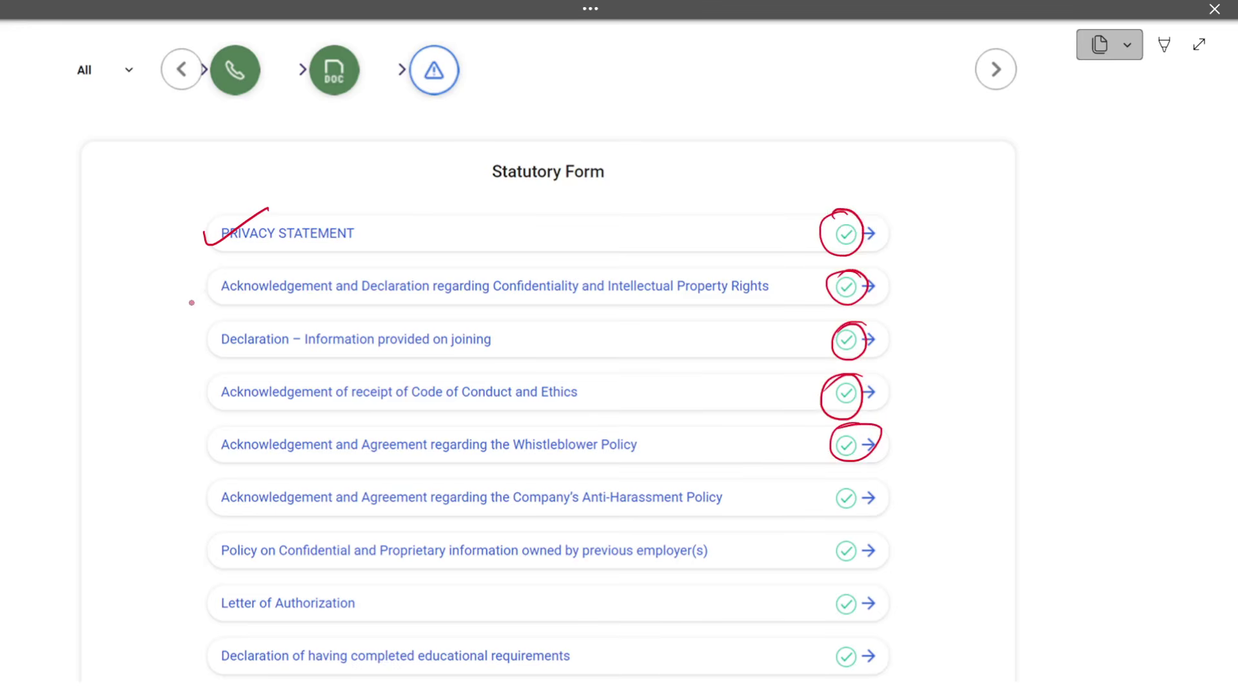
Step: Tick the remaining nine statutory forms, from the Confidentiality and Intellectual Property Rights declaration down to Onboarding IP declaration
left_click_drag(183, 305, 247, 272)
left_click_drag(187, 350, 249, 317)
left_click_drag(193, 410, 247, 383)
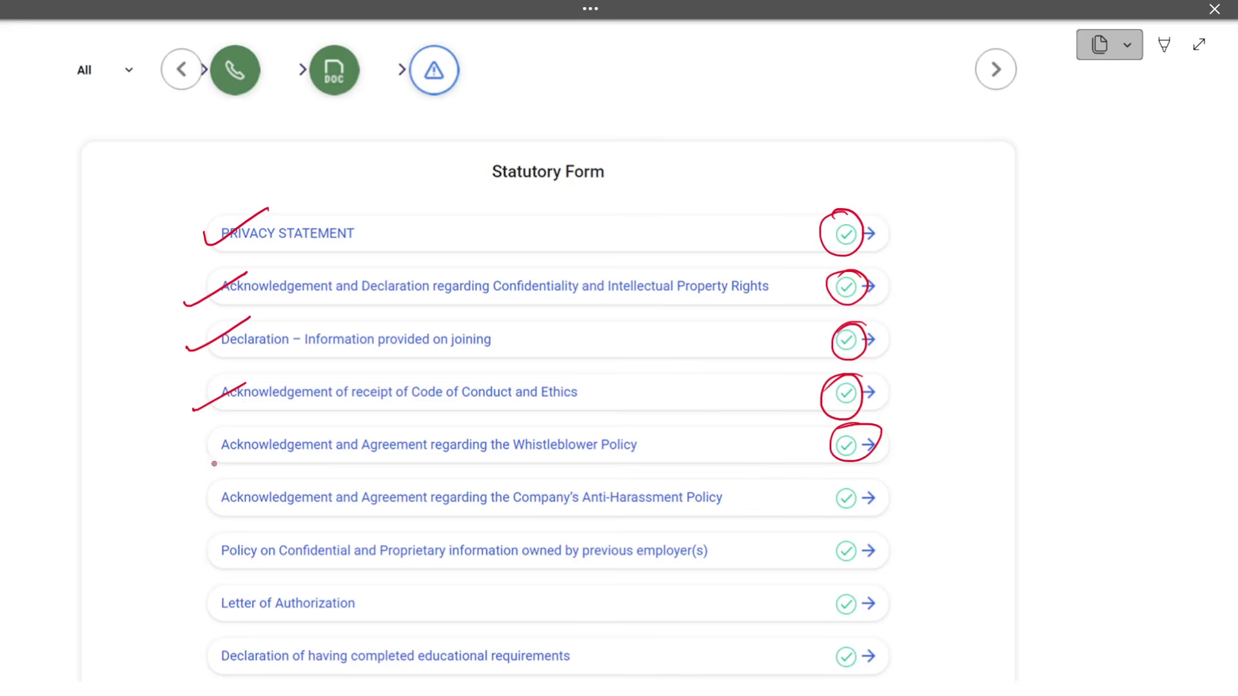
left_click_drag(197, 454, 245, 430)
left_click_drag(190, 507, 249, 481)
left_click_drag(178, 550, 231, 528)
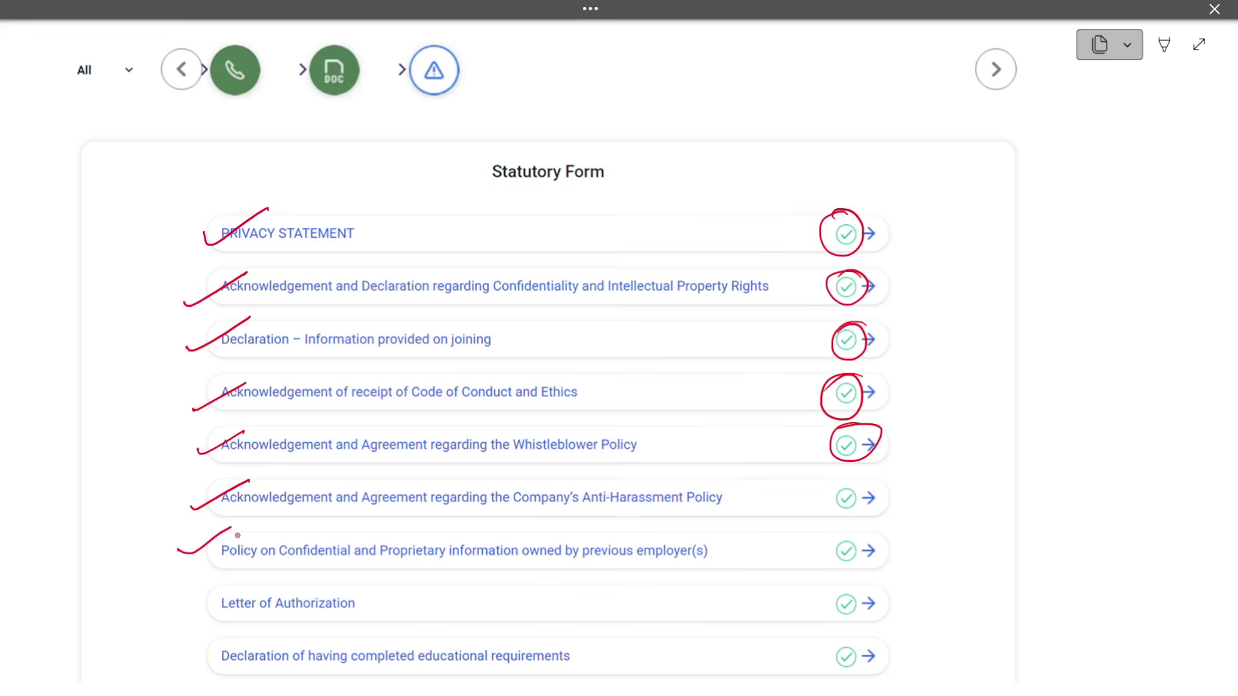
scroll(237, 535, "down", 4)
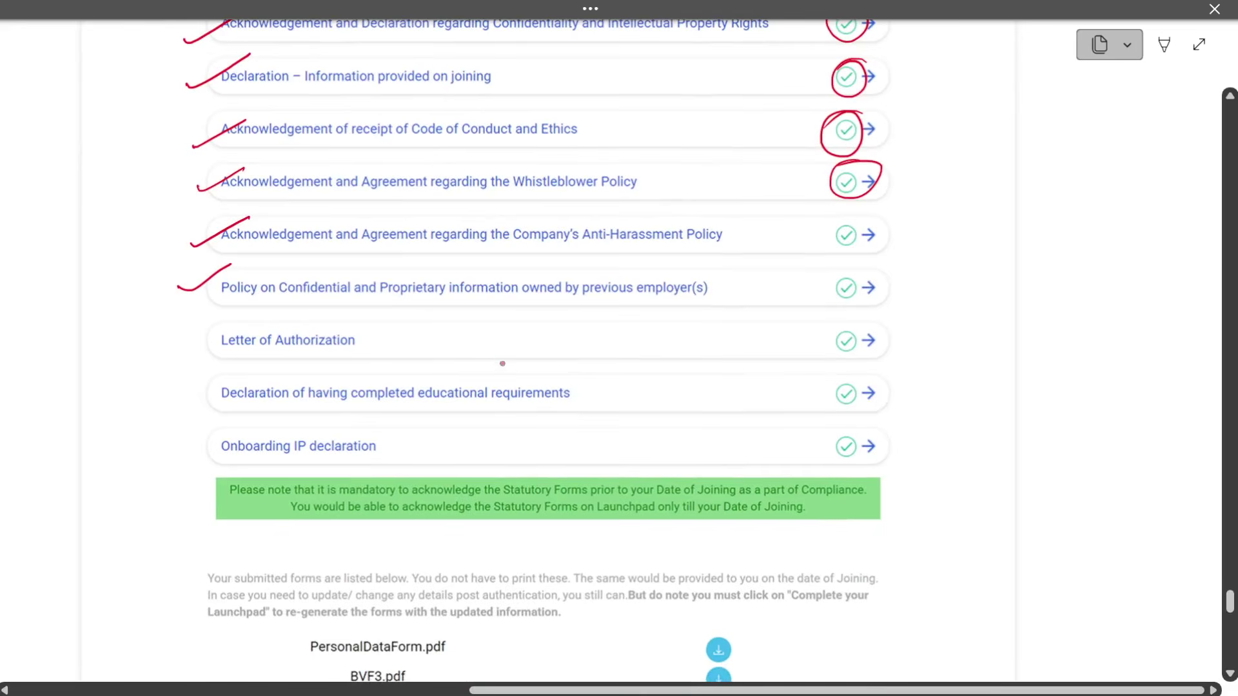
left_click_drag(201, 351, 257, 326)
left_click_drag(187, 405, 260, 380)
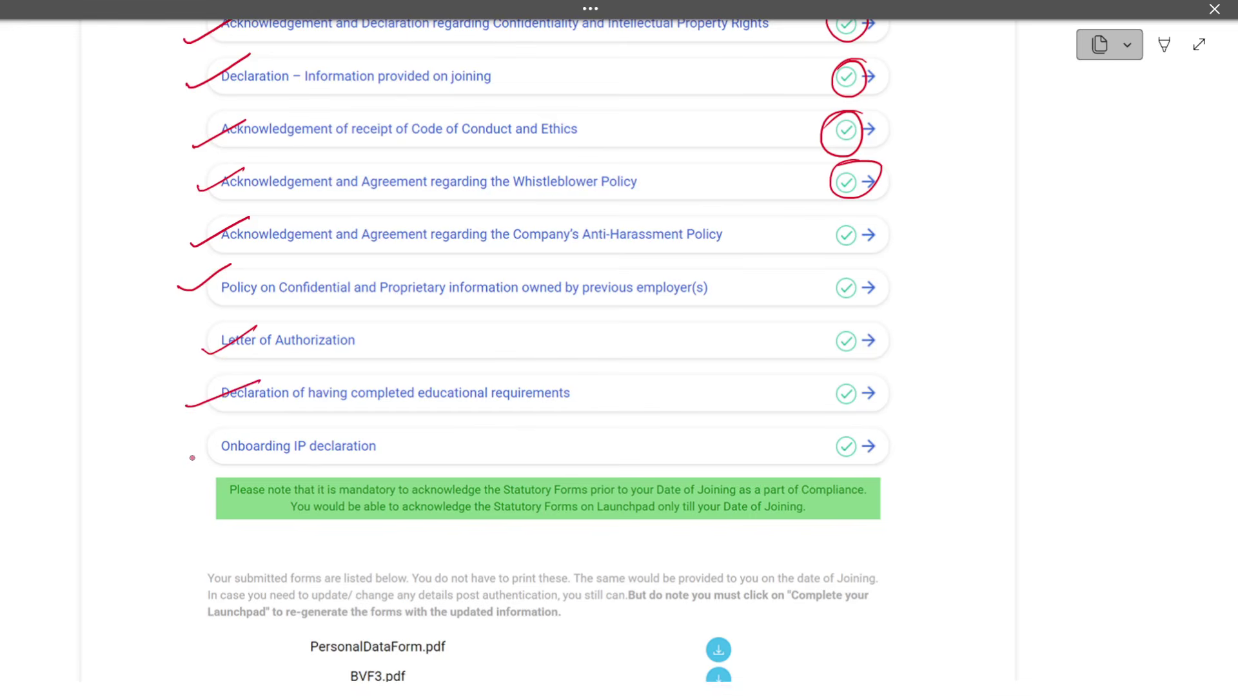
left_click_drag(186, 466, 240, 445)
Step: Draw a box around Complete Your Launchpad below the submitted PDF forms
scroll(693, 436, "down", 3)
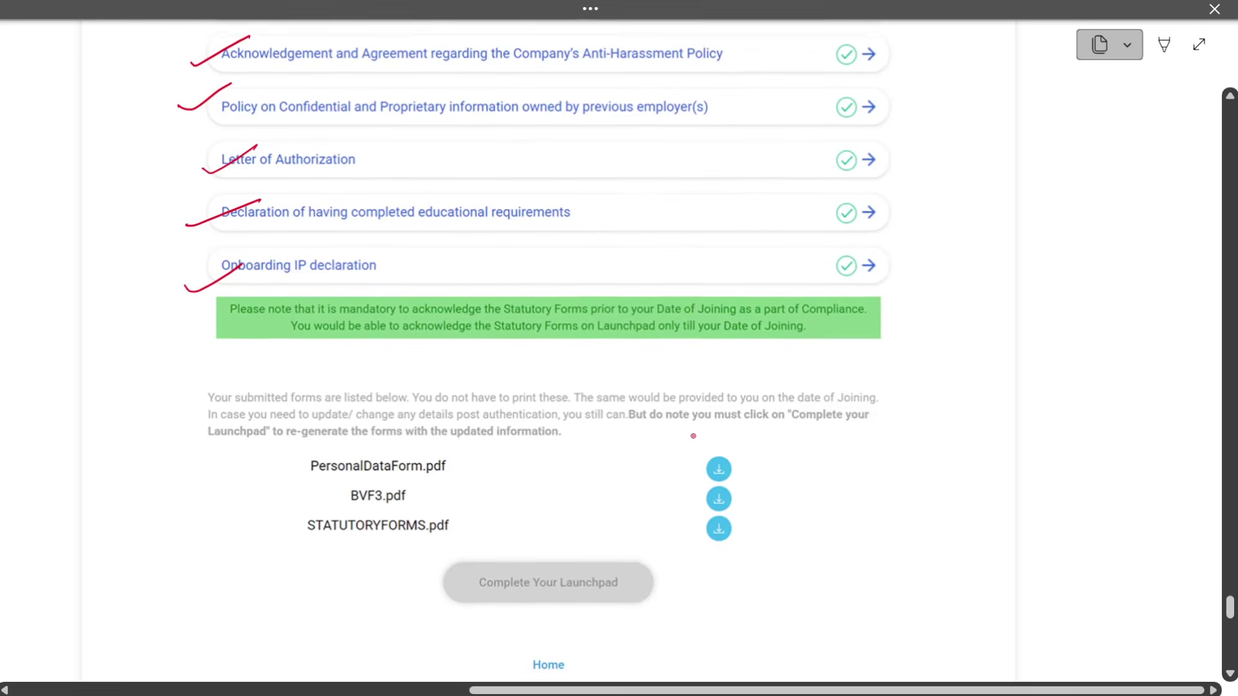
scroll(474, 425, "down", 3)
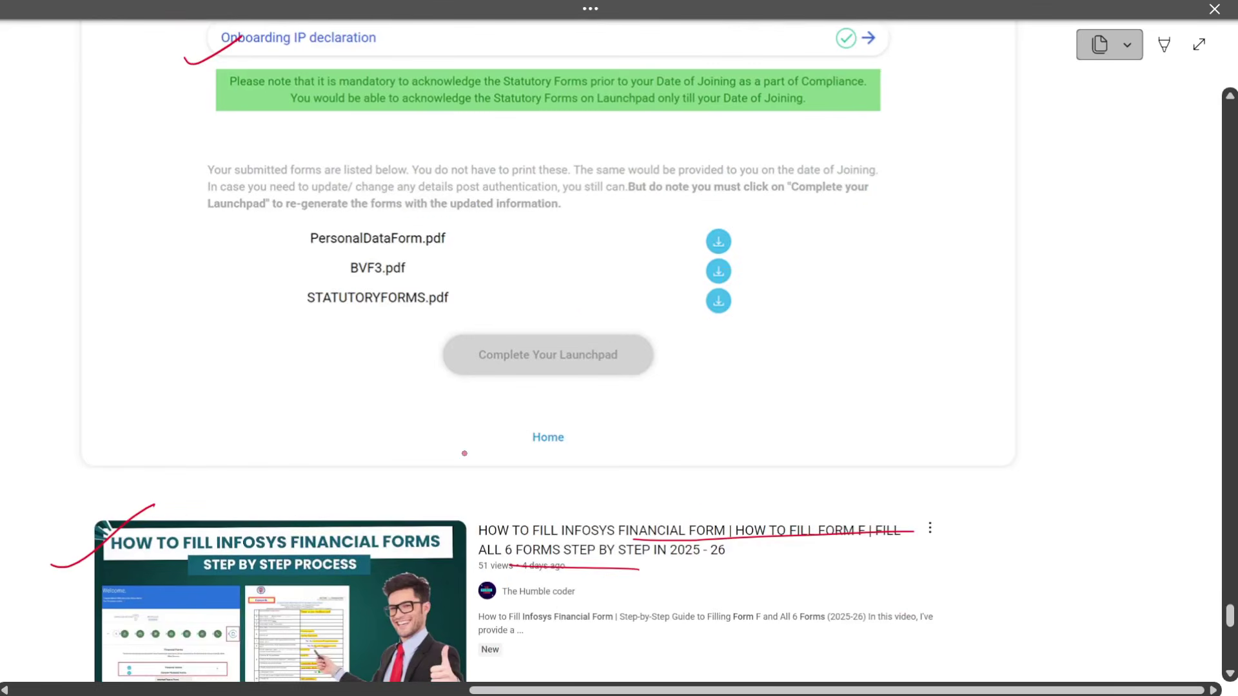
left_click_drag(435, 327, 440, 385)
mouse_move(433, 317)
left_mouse_down()
mouse_move(646, 377)
mouse_move(445, 391)
mouse_move(431, 316)
mouse_move(452, 316)
left_mouse_up()
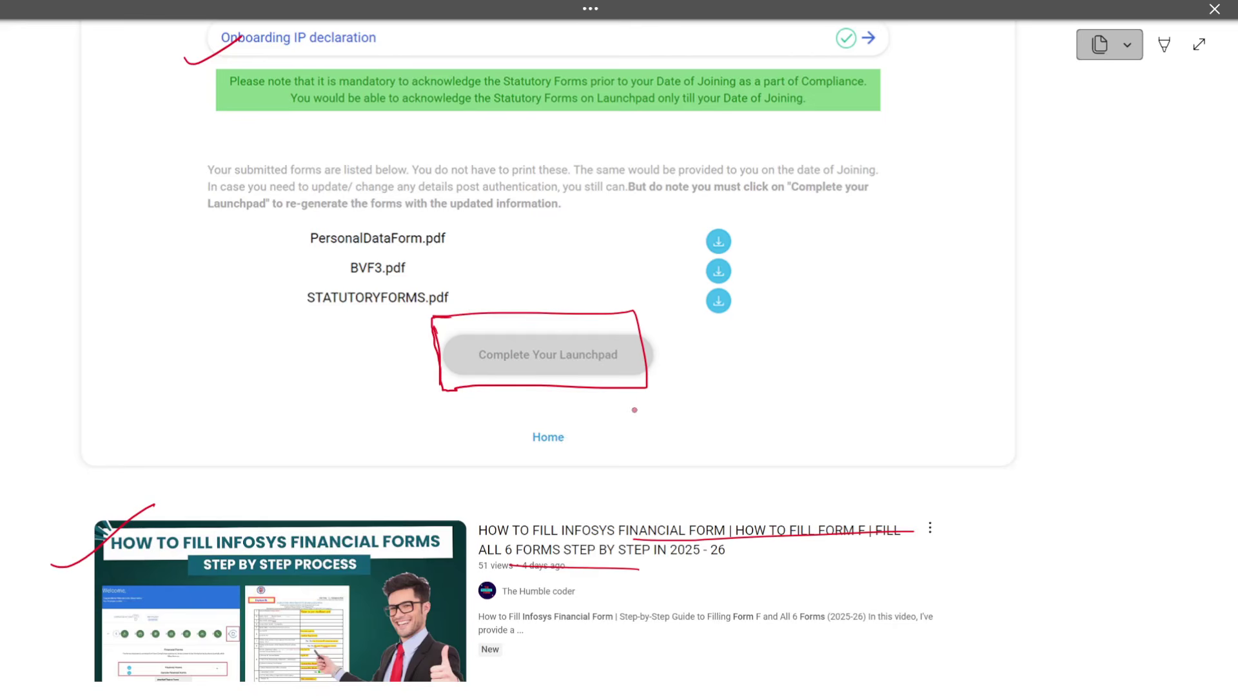
Step: Circle the Initiate BGV heading in its screenshot and handwrite a boxed note reading "BGV – Background verification" beside it
scroll(642, 411, "down", 10)
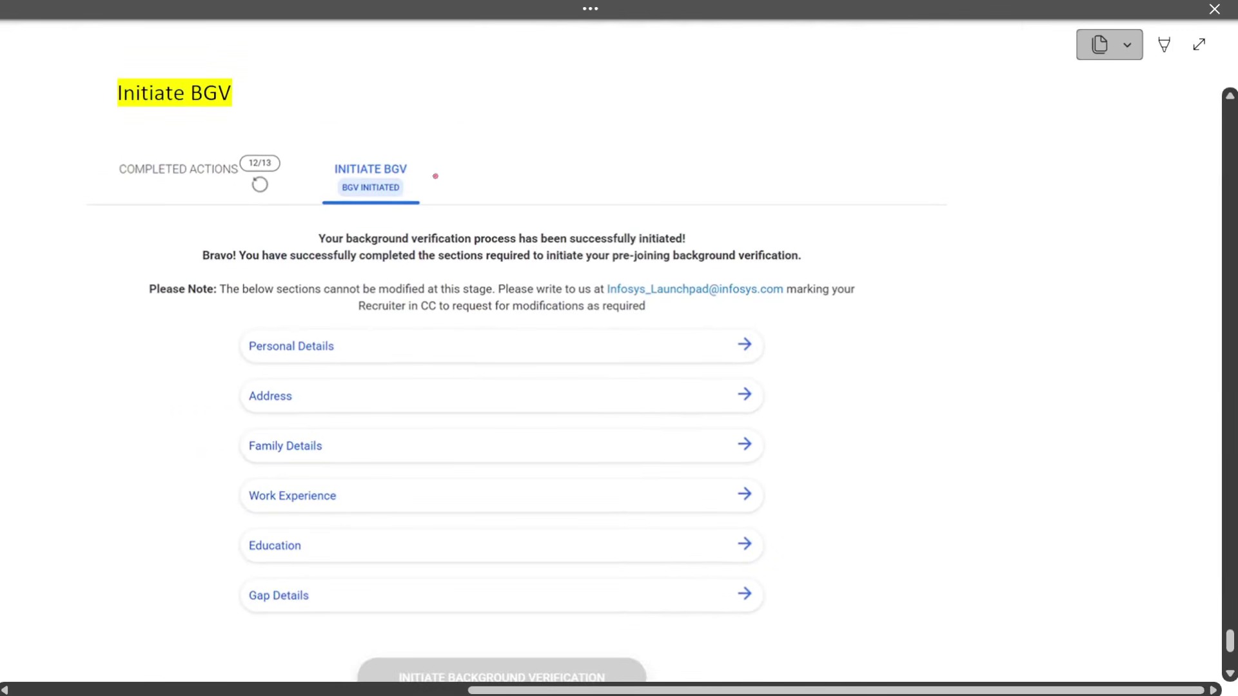
mouse_move(414, 146)
left_mouse_down()
mouse_move(361, 146)
mouse_move(459, 165)
mouse_move(386, 143)
left_mouse_up()
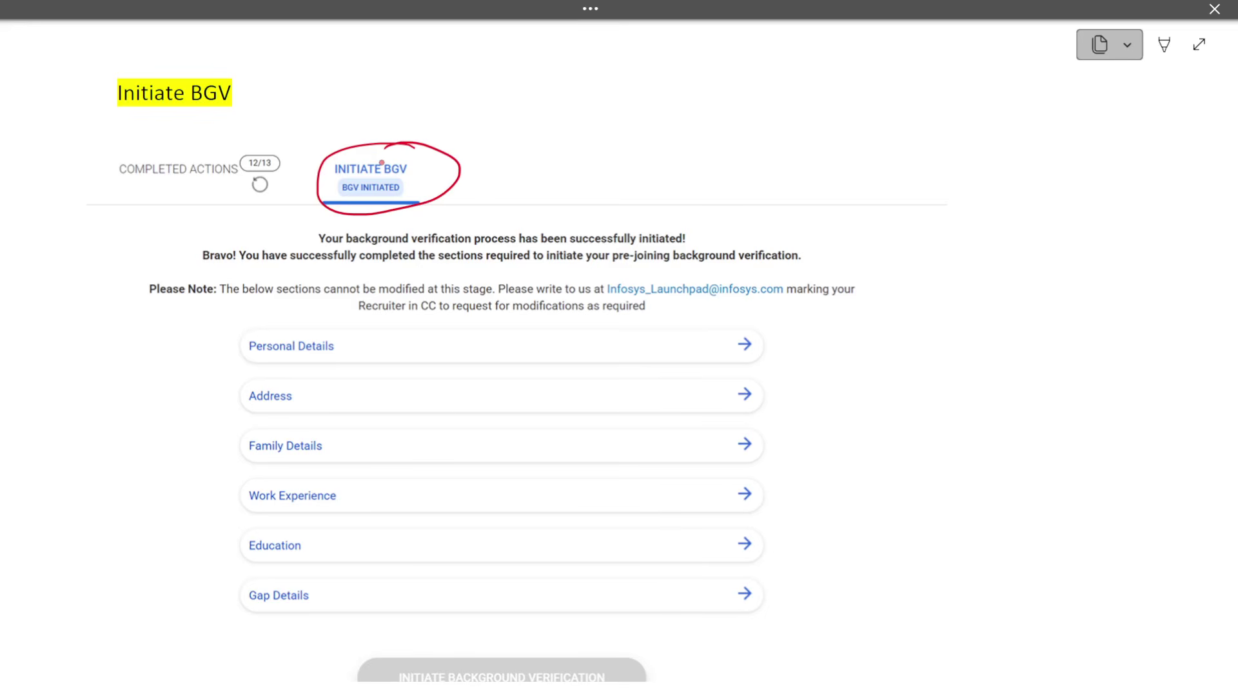
left_click_drag(552, 118, 556, 143)
mouse_move(597, 118)
left_mouse_down()
mouse_move(598, 129)
mouse_move(631, 113)
mouse_move(682, 134)
mouse_move(707, 118)
mouse_move(805, 108)
mouse_move(803, 141)
mouse_move(850, 103)
mouse_move(917, 116)
left_mouse_up()
mouse_move(727, 148)
left_mouse_down()
mouse_move(860, 153)
mouse_move(893, 139)
mouse_move(934, 152)
left_mouse_up()
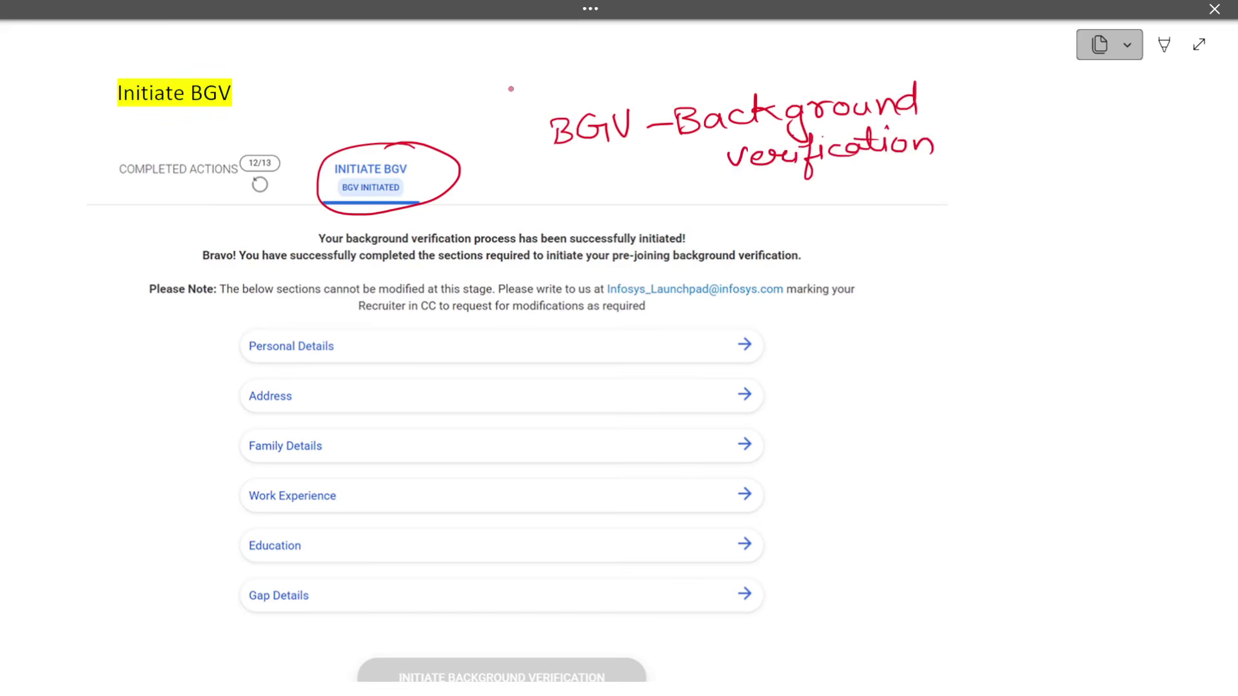
mouse_move(515, 96)
left_mouse_down()
mouse_move(839, 59)
mouse_move(958, 129)
mouse_move(703, 193)
mouse_move(512, 143)
mouse_move(532, 93)
left_mouse_up()
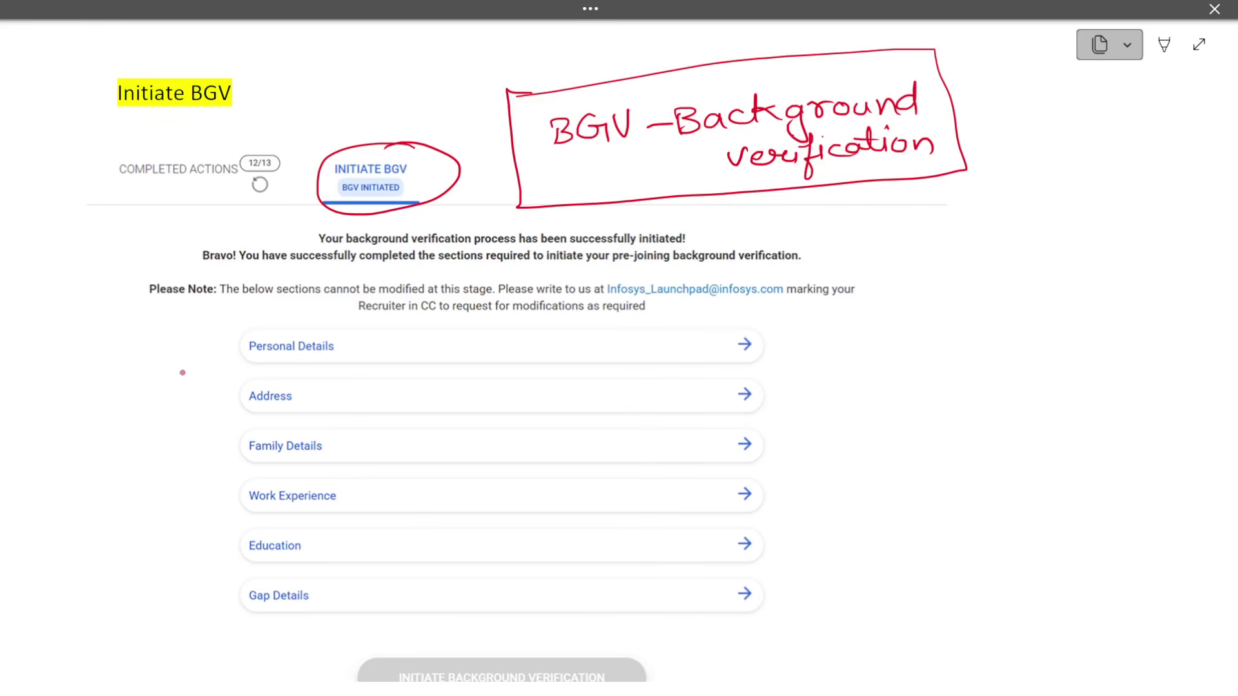
Step: Tick Personal Details, Address, Family Details, Work Experience, Education and Gap Details in the Initiate BGV screenshot
left_click_drag(223, 348, 306, 322)
left_click_drag(222, 404, 296, 382)
left_click_drag(217, 458, 298, 432)
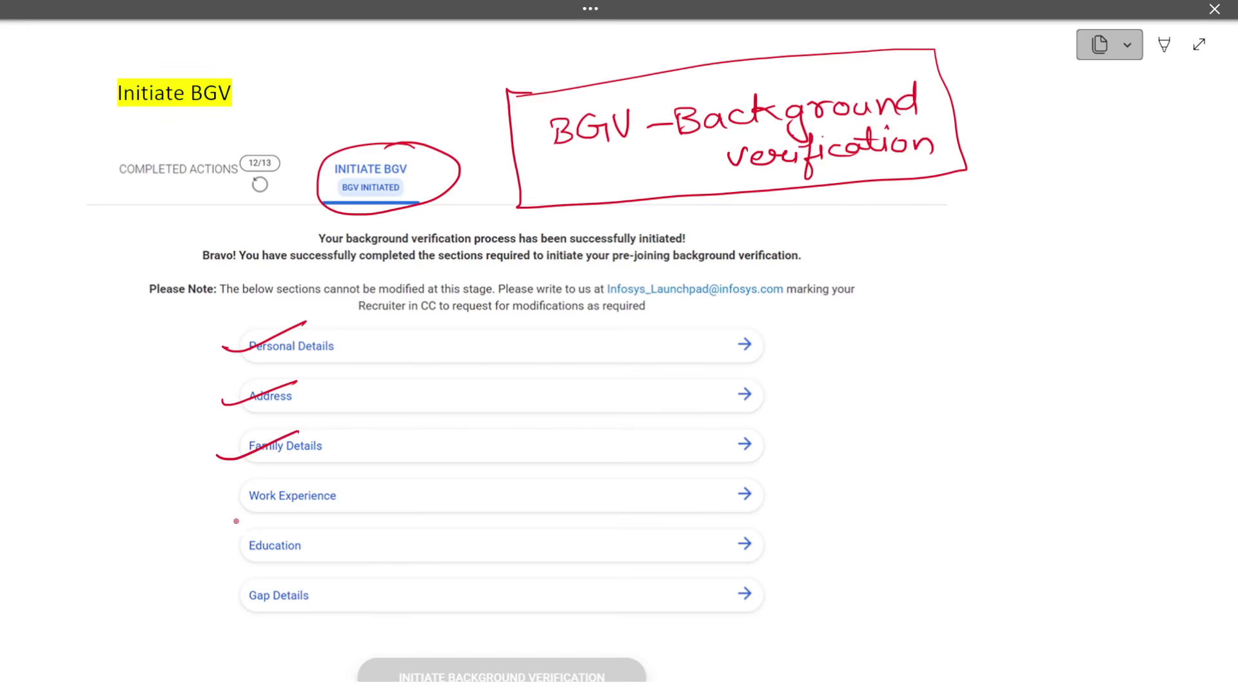
left_click_drag(212, 506, 292, 479)
left_click_drag(199, 559, 267, 541)
left_click_drag(208, 610, 282, 583)
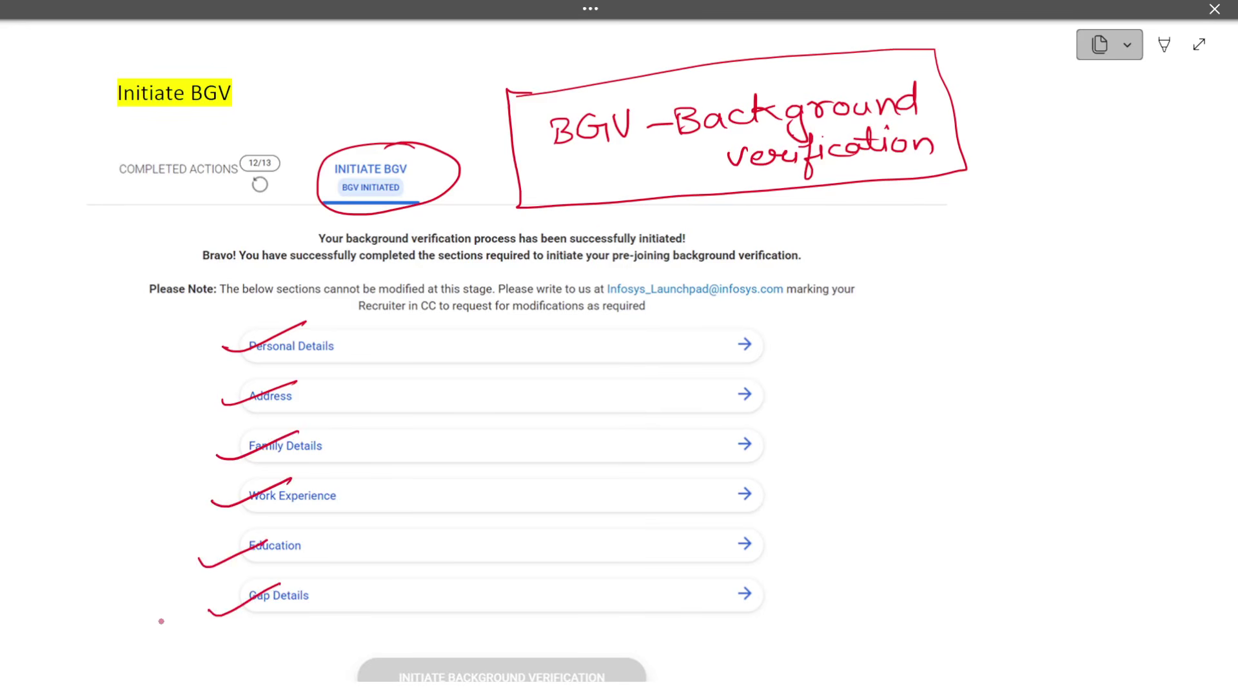
Step: Draw a bracket spanning the rows from Personal Details to Gap Details and mark the Work Experience row's arrow
scroll(161, 622, "down", 2)
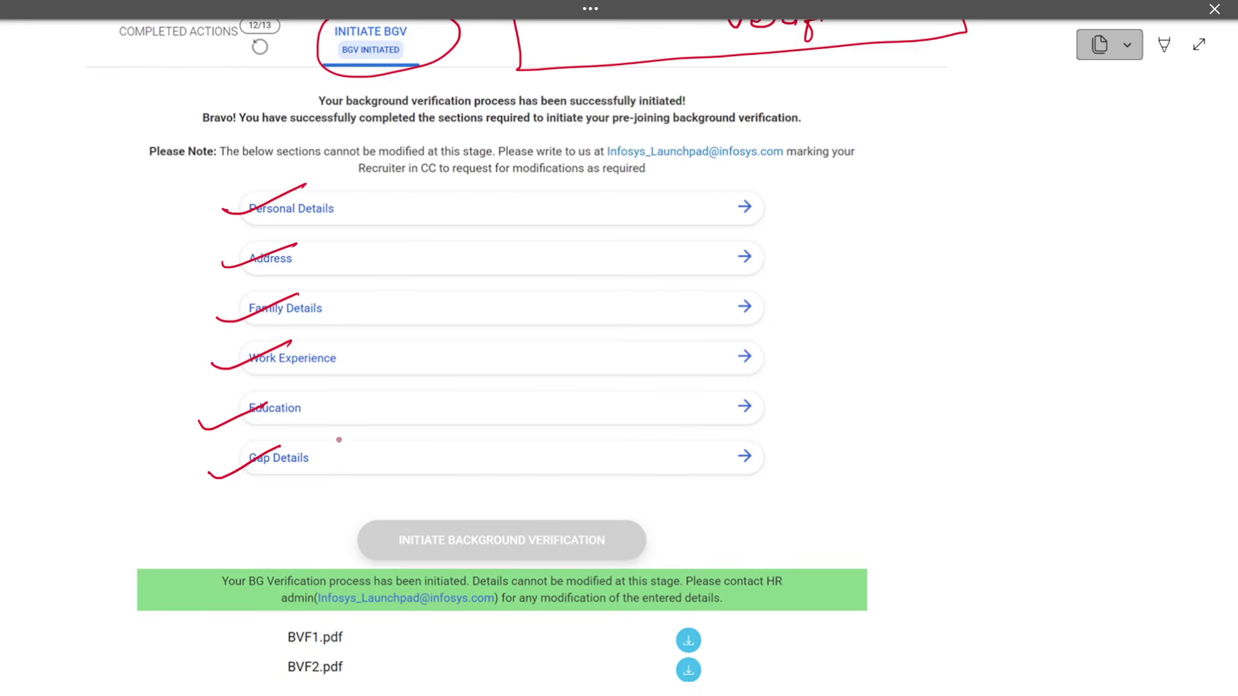
mouse_move(770, 211)
left_mouse_down()
mouse_move(903, 211)
mouse_move(921, 438)
mouse_move(730, 453)
left_mouse_up()
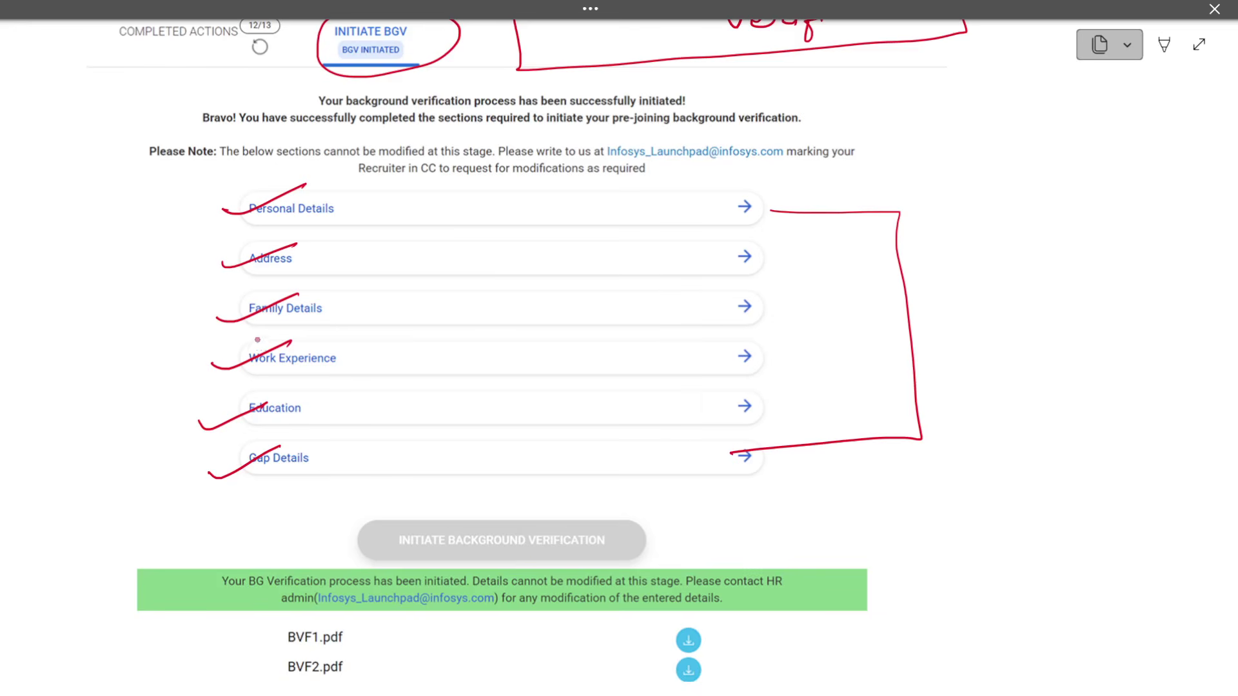
left_click_drag(748, 359, 807, 344)
Step: Mark the download icons of BVF1.pdf, BVF2.pdf and LOA.pdf with short strokes and underline LOA.pdf
scroll(749, 379, "down", 7)
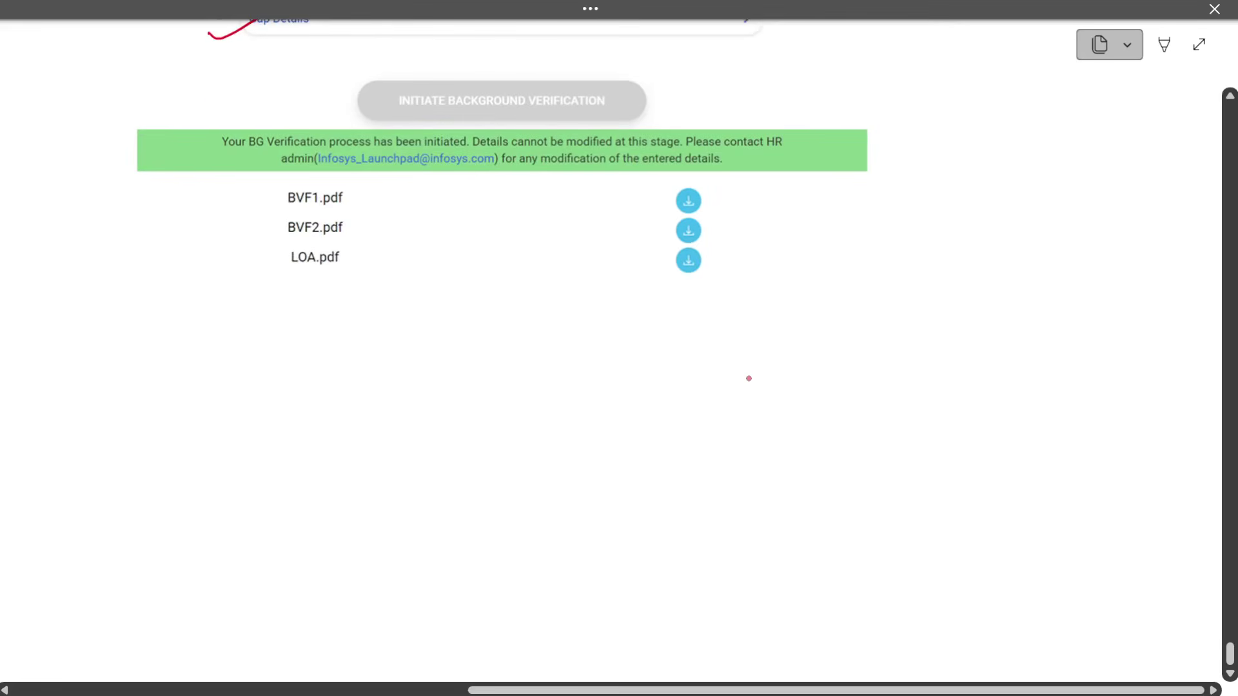
scroll(749, 378, "up", 2)
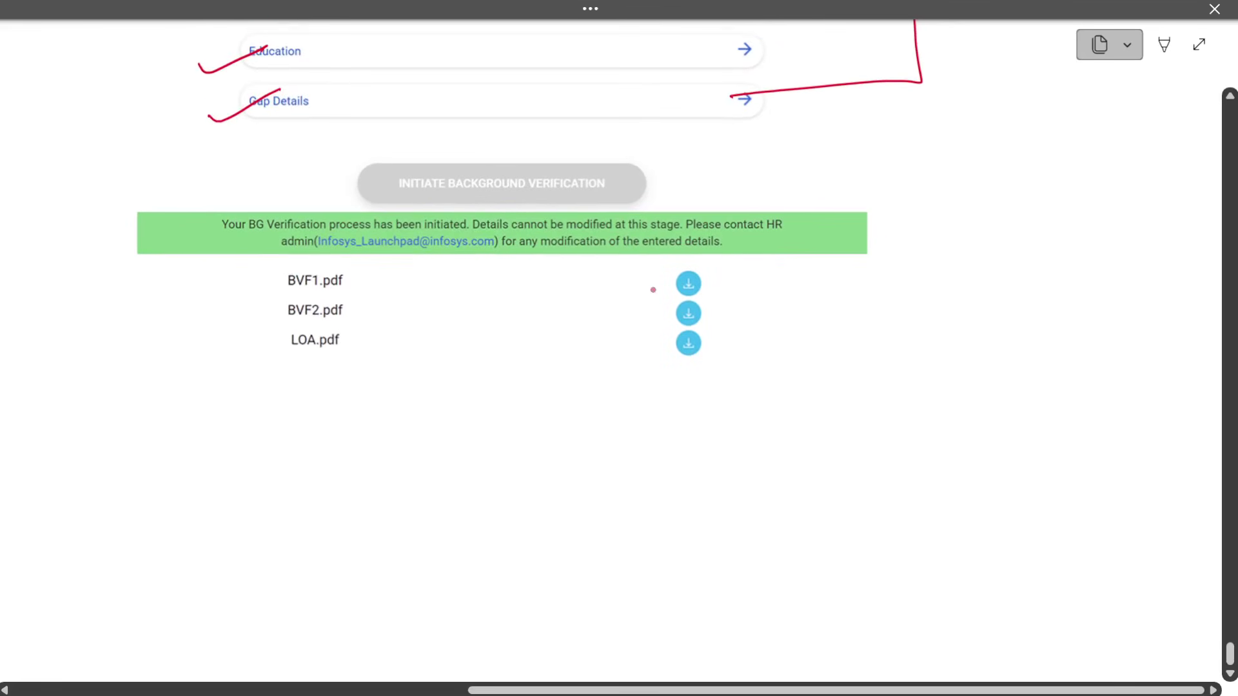
left_click_drag(702, 286, 753, 275)
left_click_drag(708, 317, 748, 306)
left_click_drag(702, 356, 753, 340)
left_click_drag(264, 358, 355, 352)
Step: Draw an oval in the blank space beside Initiate BGV in the Personal Details screenshot and add a tick to it
scroll(292, 369, "down", 5)
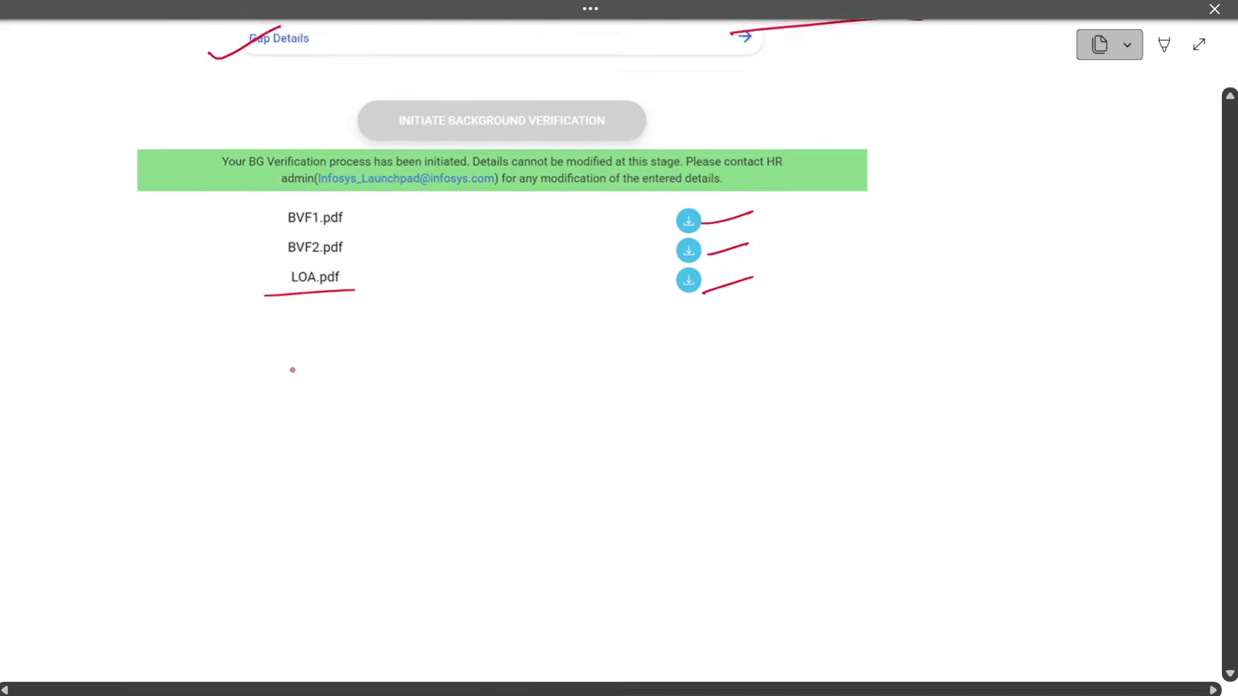
scroll(292, 369, "up", 20)
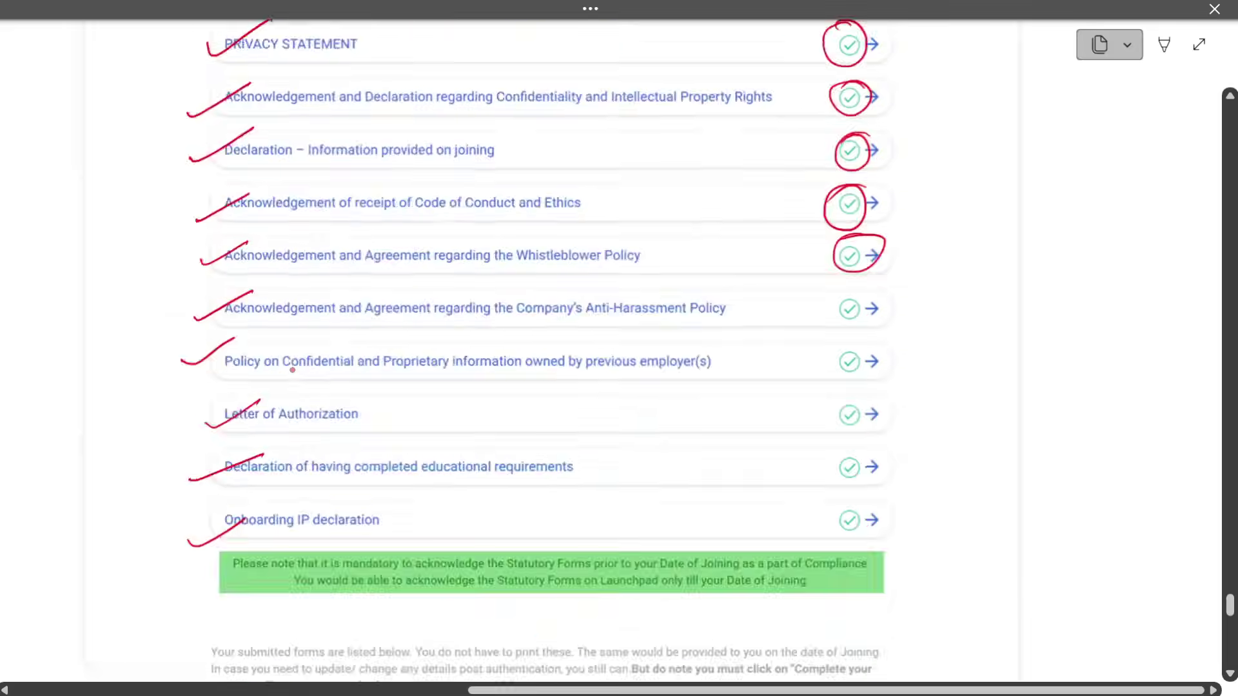
scroll(292, 369, "up", 20)
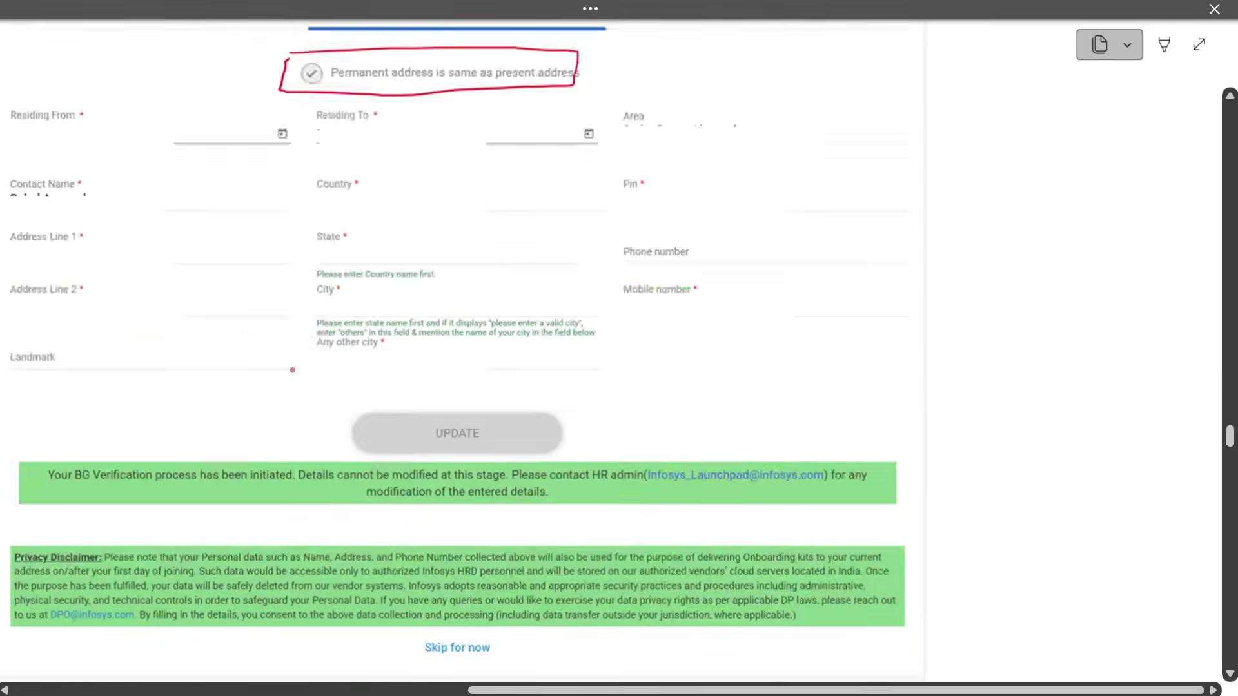
scroll(292, 370, "up", 20)
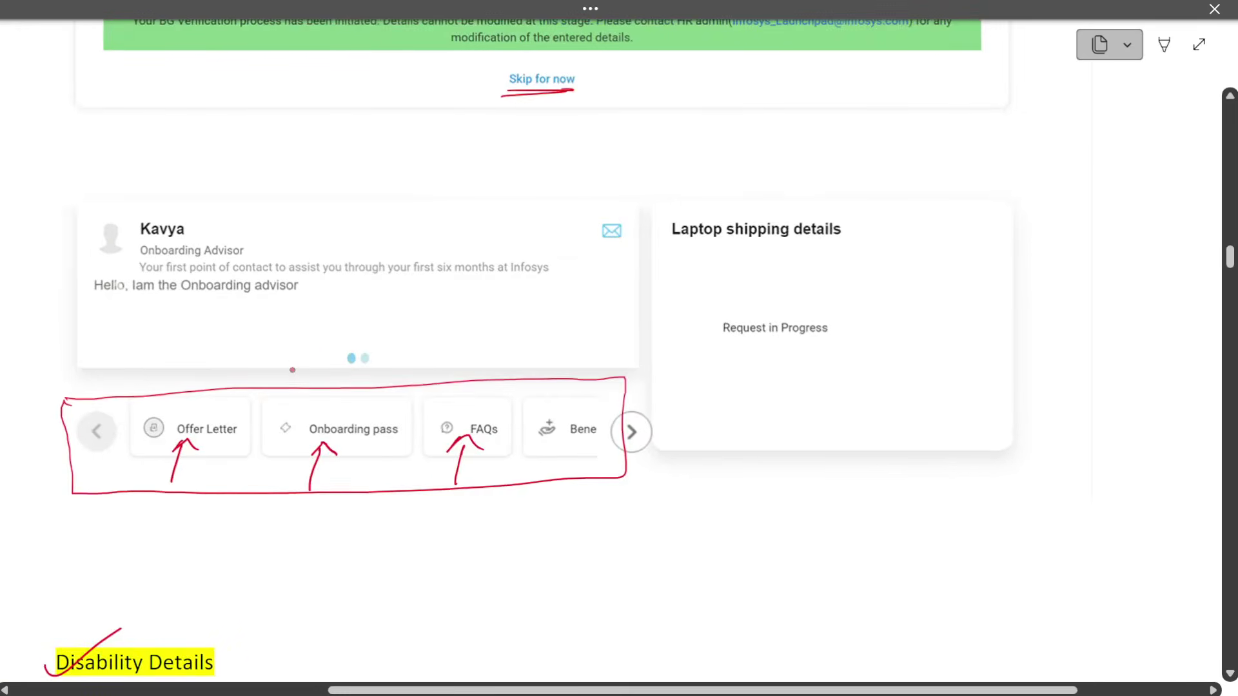
scroll(292, 370, "up", 10)
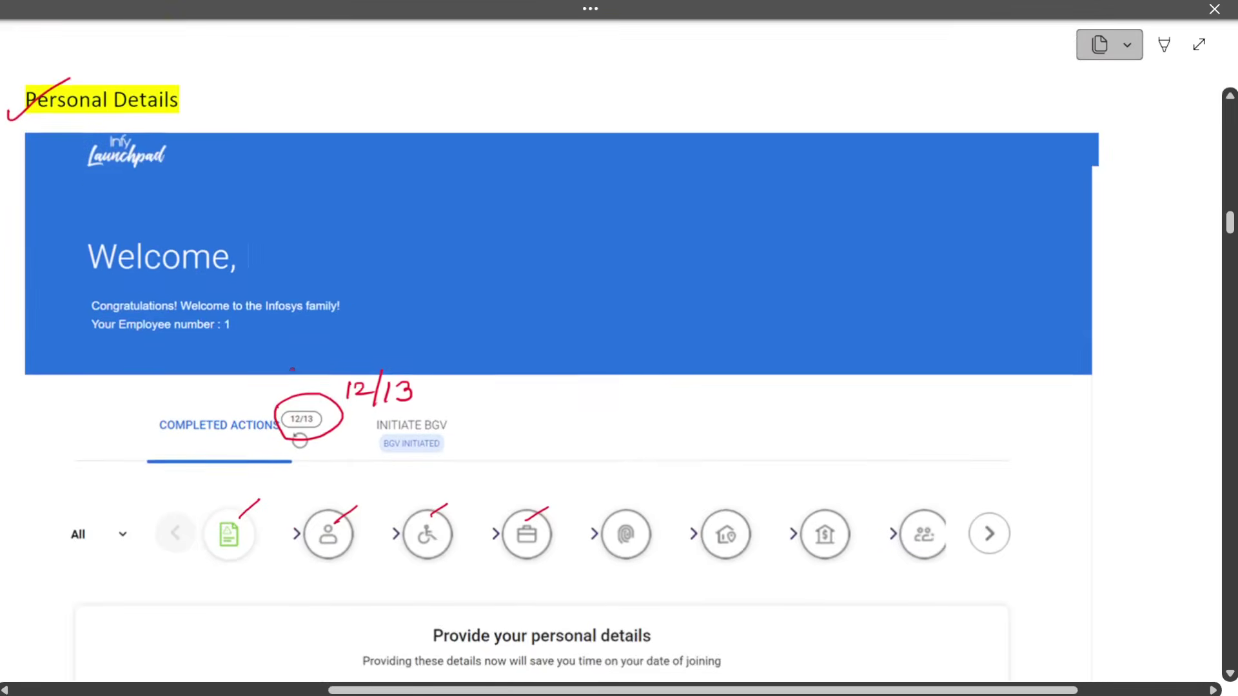
scroll(702, 437, "up", 1)
mouse_move(483, 512)
left_mouse_down()
mouse_move(581, 524)
mouse_move(459, 527)
mouse_move(497, 516)
left_mouse_up()
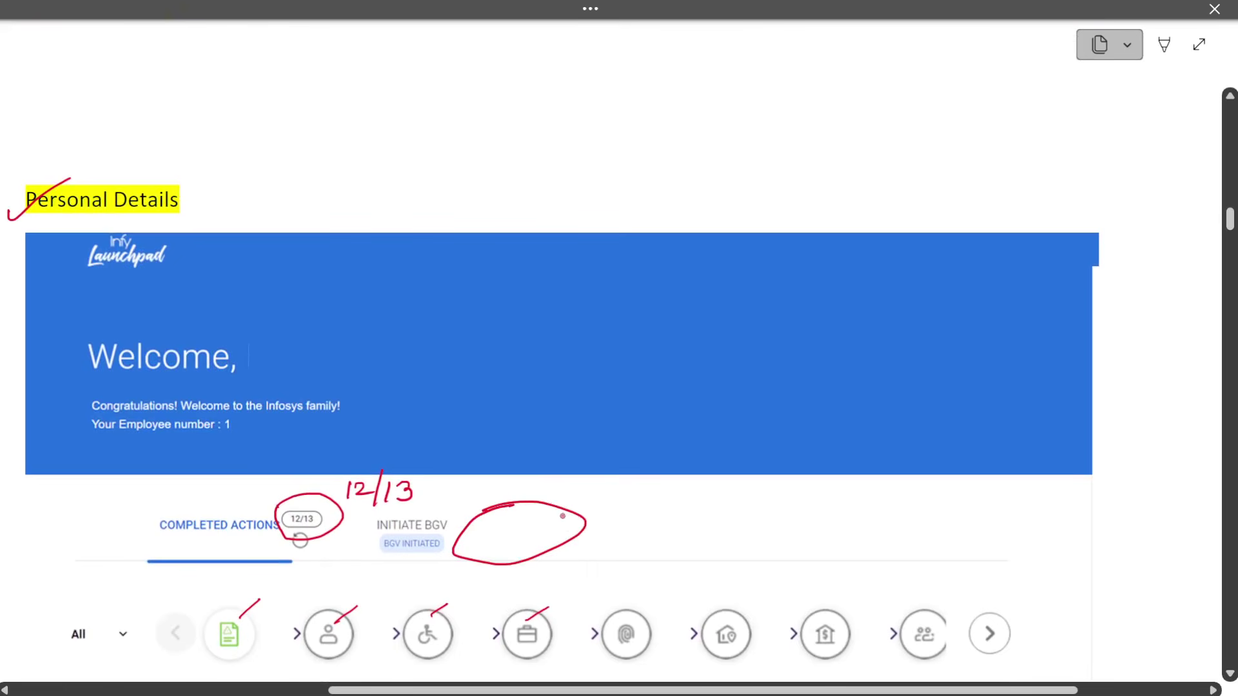
left_click_drag(553, 518, 622, 490)
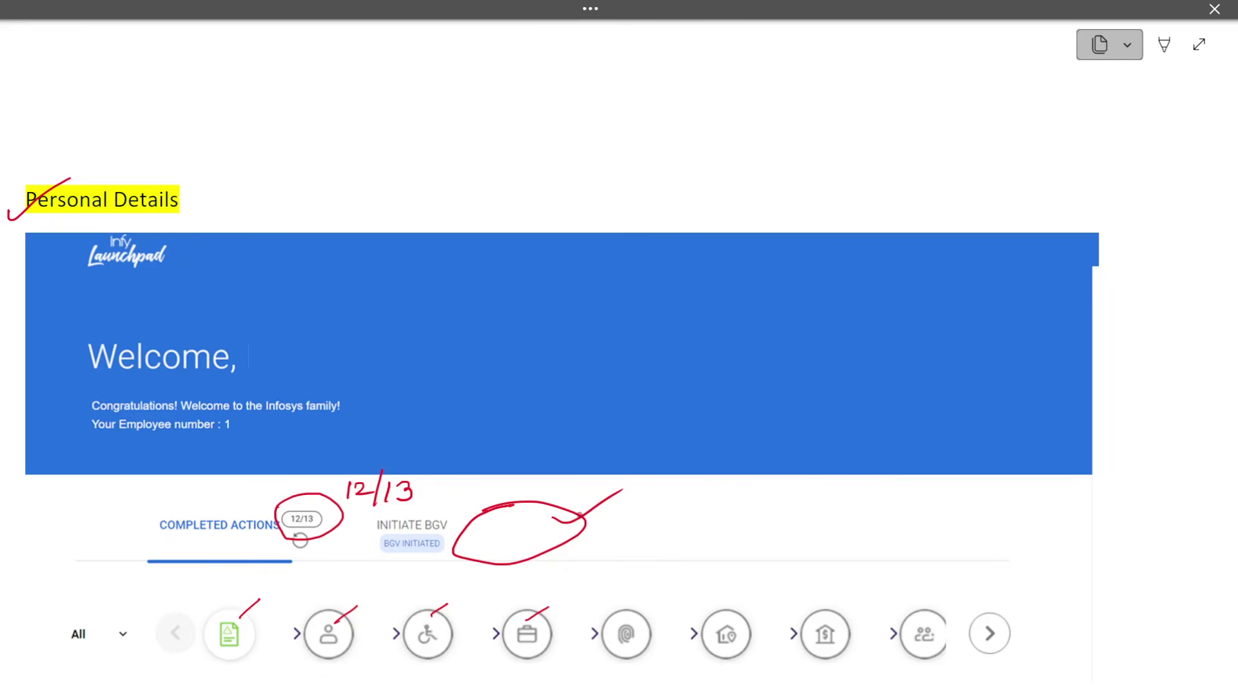
scroll(579, 515, "down", 3)
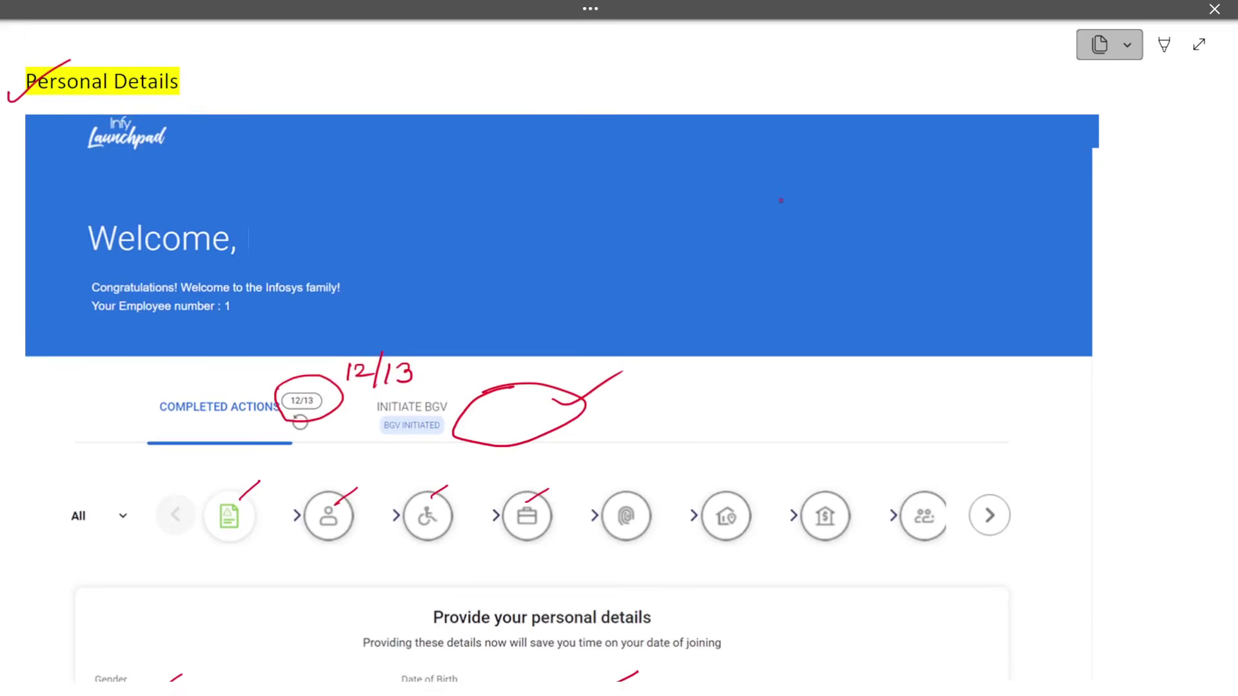
Step: Handwrite "Thurs - Fri" on the blue banner of the Personal Details screenshot, across from the Welcome heading
mouse_move(690, 215)
left_mouse_down()
mouse_move(842, 190)
mouse_move(869, 201)
mouse_move(884, 180)
left_mouse_up()
left_click_drag(887, 189, 906, 187)
left_click(909, 165)
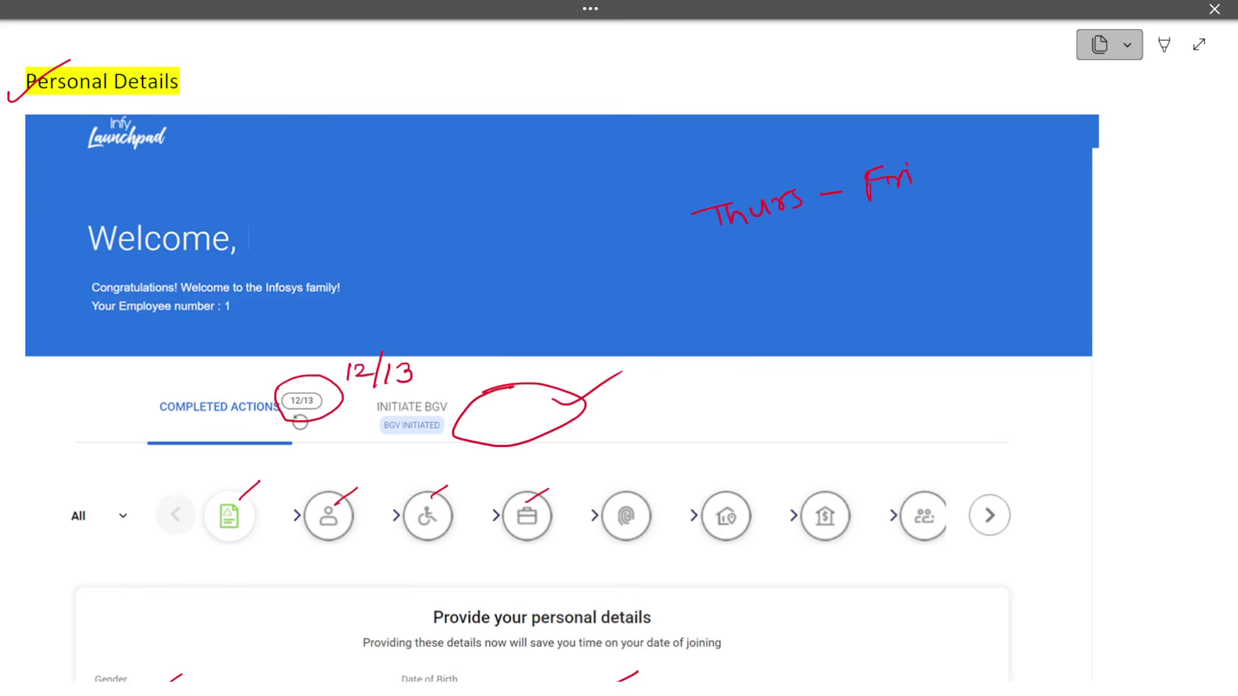
Step: Handwrite "Mon - Tue - physical induction" on the blue banner beneath "Thurs - Fri"
left_click_drag(741, 283, 778, 267)
mouse_move(789, 278)
left_mouse_down()
mouse_move(795, 267)
mouse_move(804, 278)
left_mouse_up()
left_click_drag(824, 265, 870, 242)
left_click_drag(864, 247, 863, 266)
left_click_drag(873, 251, 893, 257)
left_click_drag(892, 253, 1005, 213)
mouse_move(1006, 204)
left_mouse_down()
mouse_move(1071, 189)
mouse_move(1088, 169)
left_mouse_up()
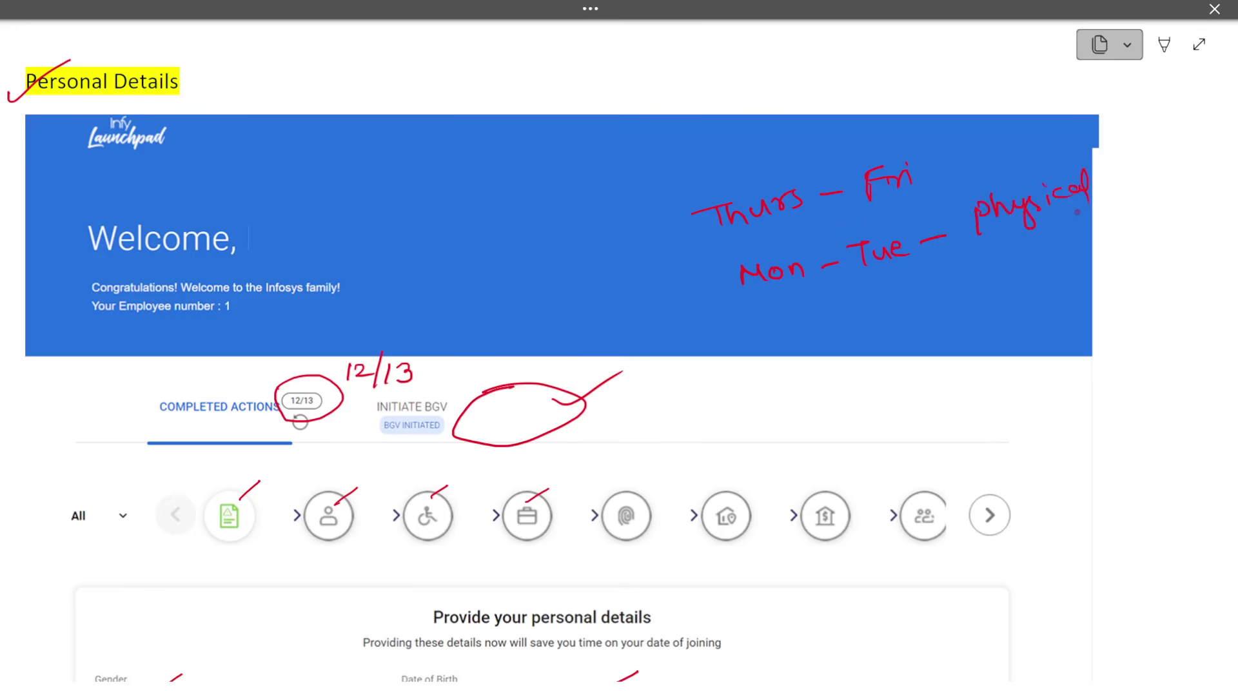
left_click(995, 240)
mouse_move(996, 249)
left_mouse_down()
mouse_move(996, 260)
mouse_move(1016, 257)
left_mouse_up()
left_click_drag(1035, 240, 1035, 252)
left_click_drag(1042, 234, 1072, 240)
mouse_move(1088, 220)
left_mouse_down()
mouse_move(1099, 238)
mouse_move(1110, 227)
left_mouse_up()
left_click(1102, 220)
mouse_move(1122, 227)
left_mouse_down()
mouse_move(1136, 215)
mouse_move(1144, 229)
left_mouse_up()
Step: Draw boxes around "Mon - Tue" and "Thurs", and write a circled 2 below them at the banner's lower edge
left_click_drag(724, 264, 890, 226)
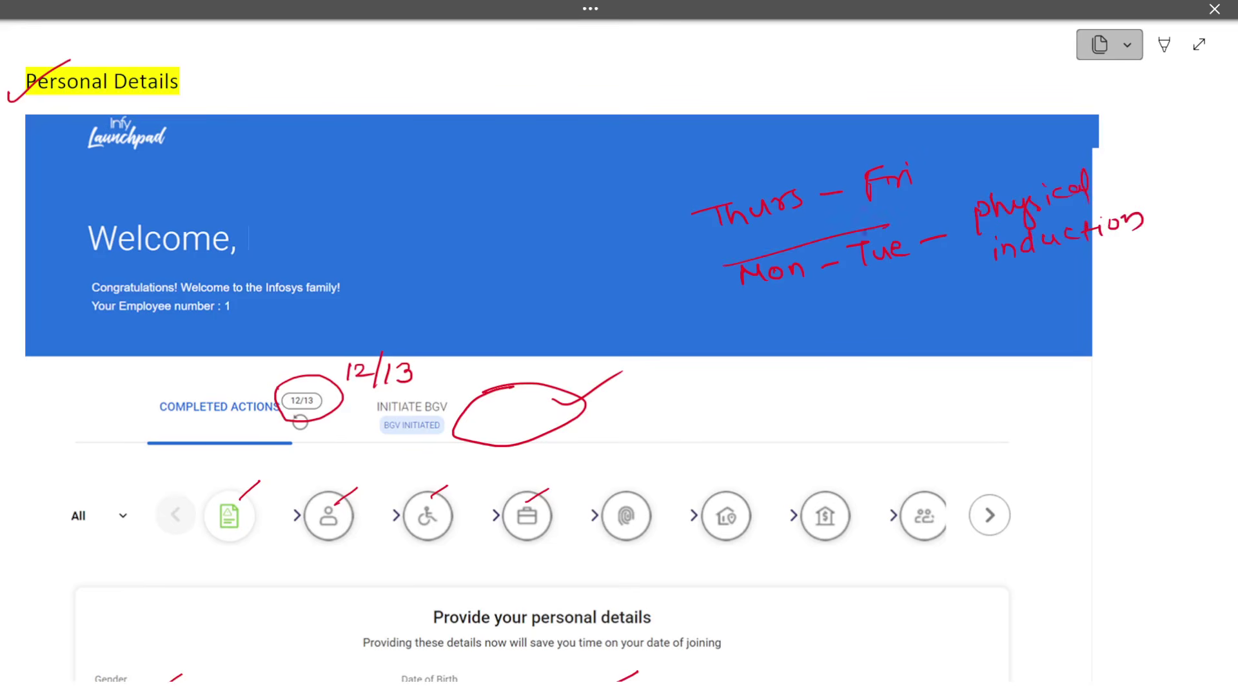
mouse_move(726, 272)
left_mouse_down()
mouse_move(815, 305)
mouse_move(924, 271)
mouse_move(895, 220)
left_mouse_up()
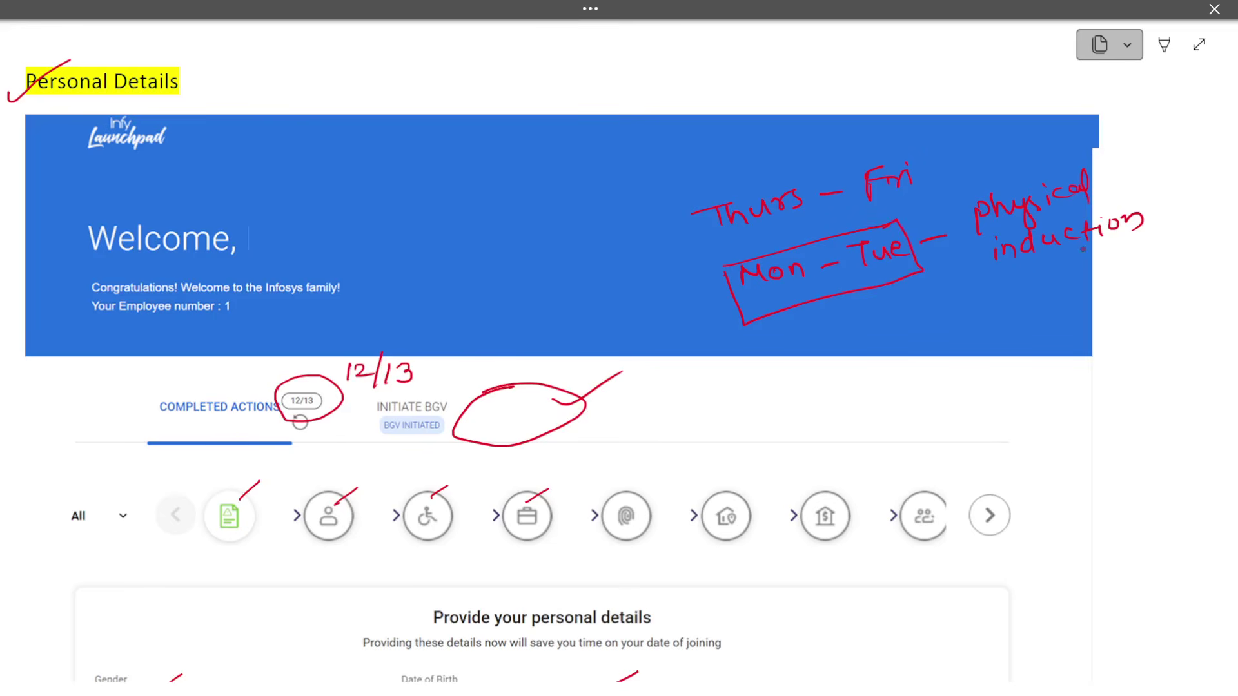
mouse_move(687, 200)
left_mouse_down()
mouse_move(690, 243)
mouse_move(854, 197)
mouse_move(789, 160)
mouse_move(826, 153)
left_mouse_up()
mouse_move(878, 344)
left_mouse_down()
mouse_move(916, 371)
mouse_move(856, 333)
left_mouse_up()
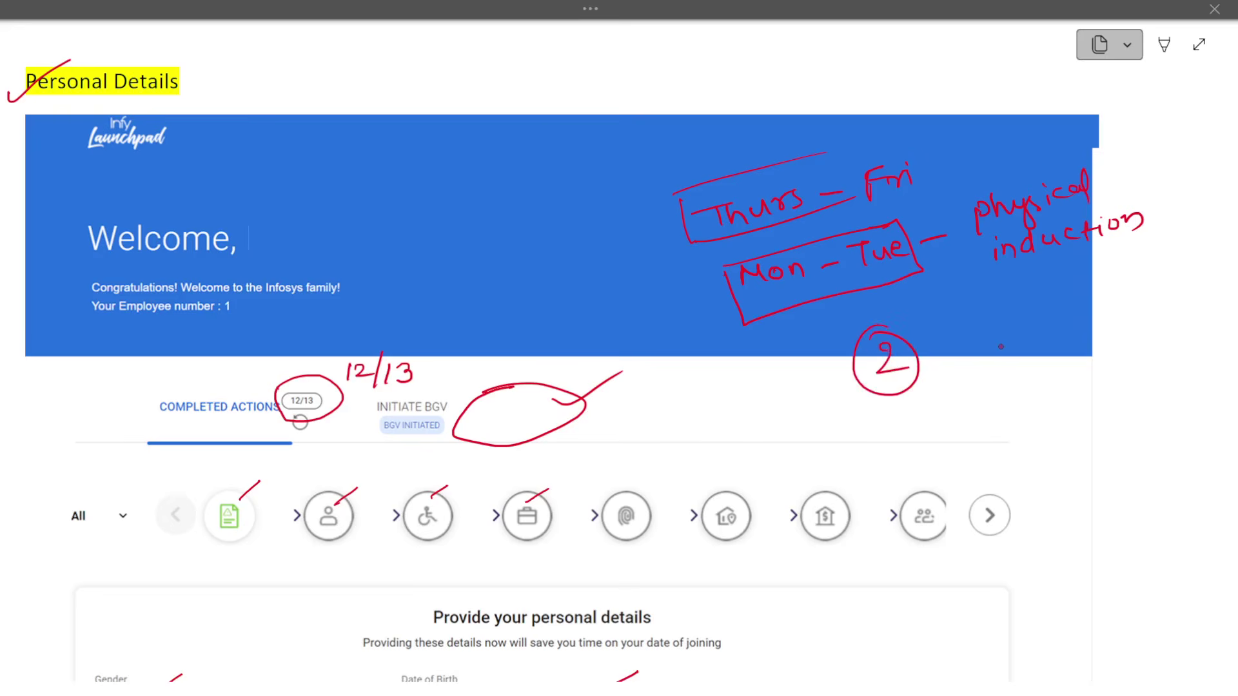
Step: Switch to the browser and show the latest videos on The Humble coder's YouTube channel page
key("alt+Tab")
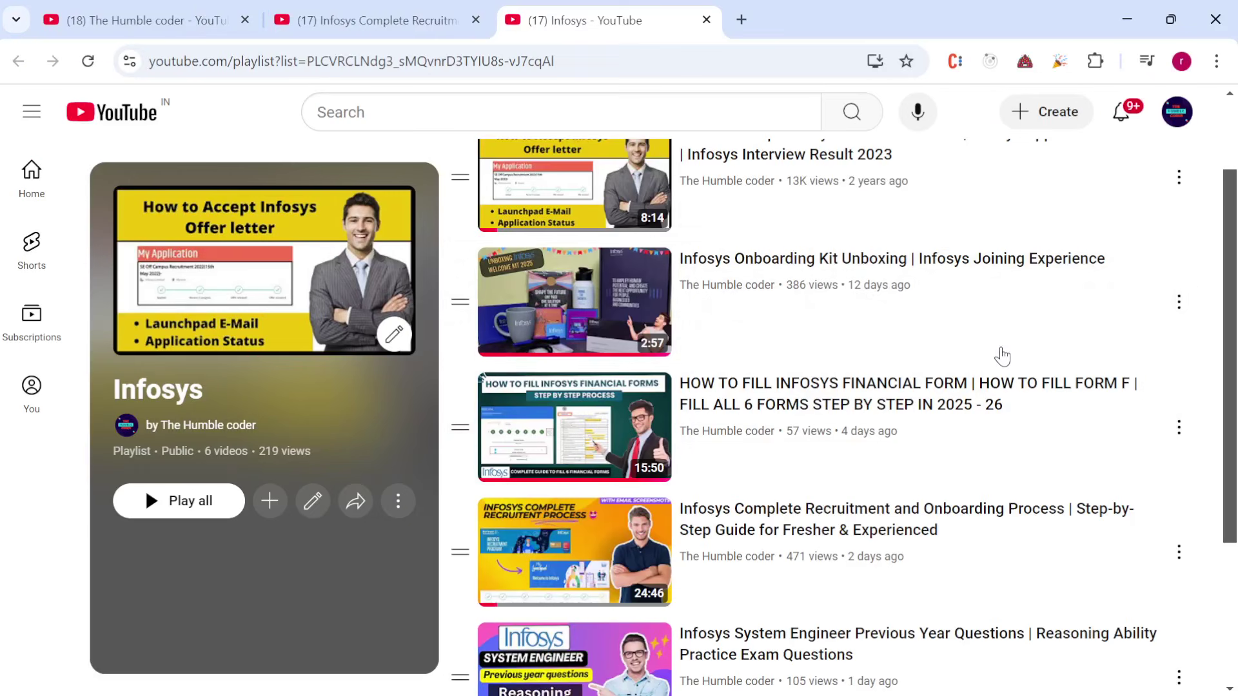
left_click(157, 9)
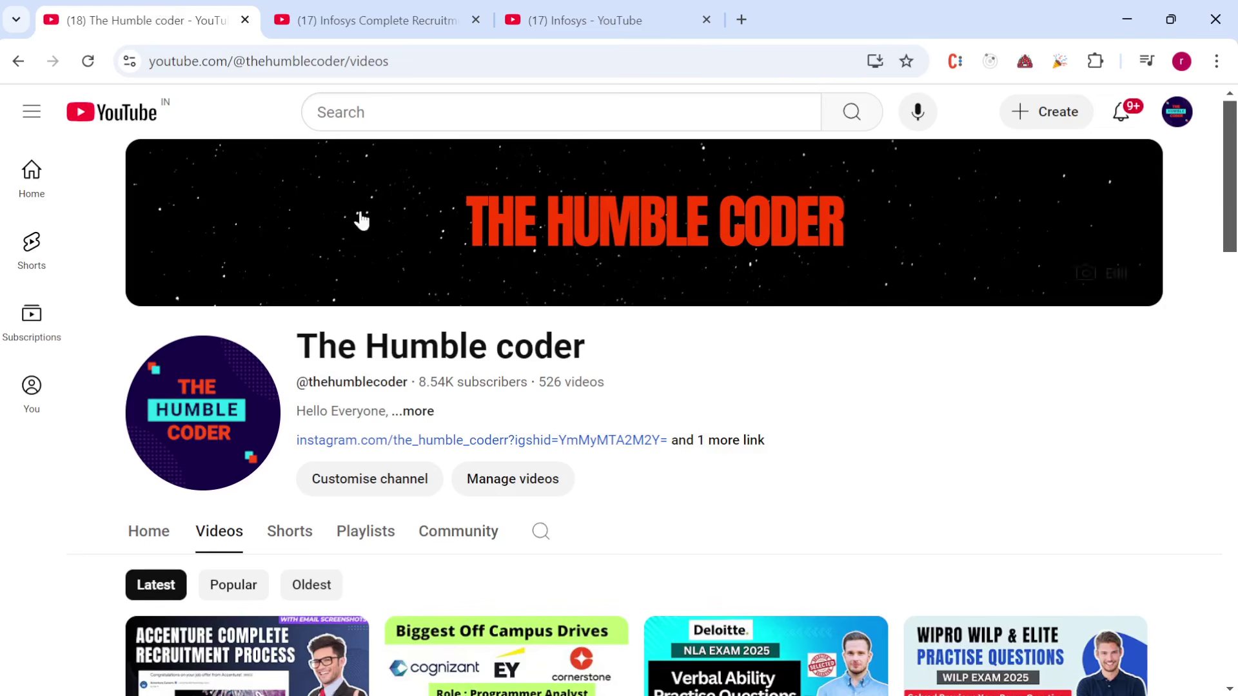
scroll(465, 359, "down", 3)
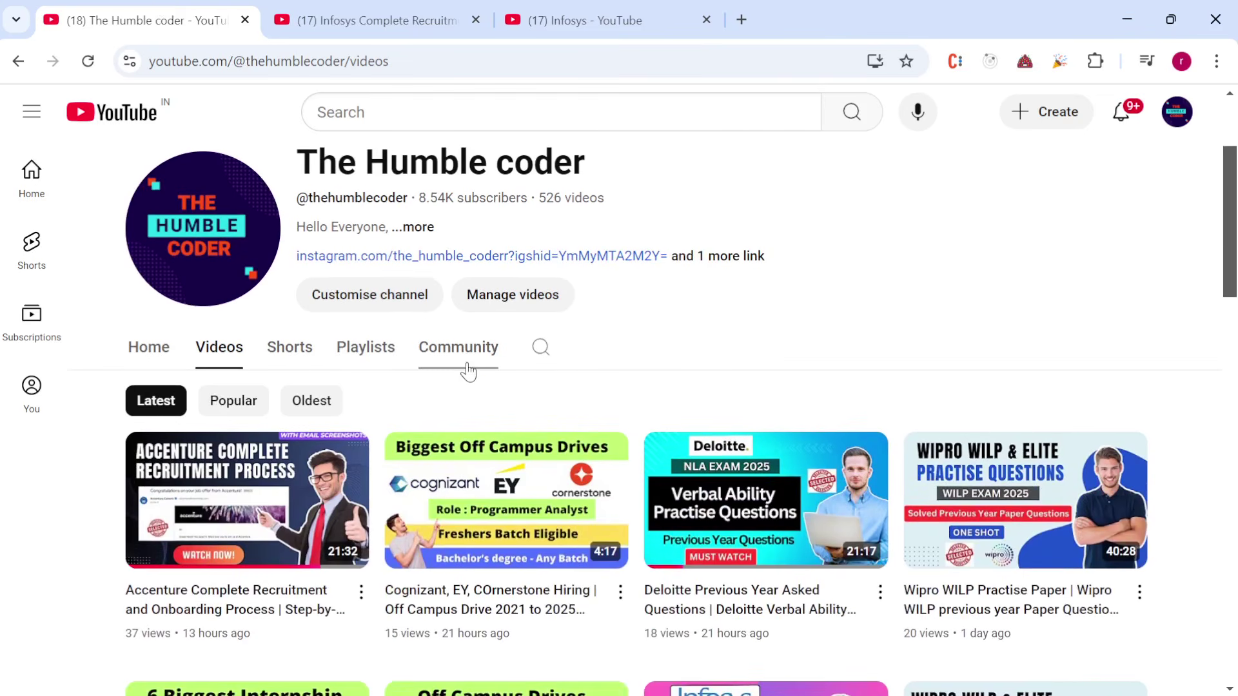